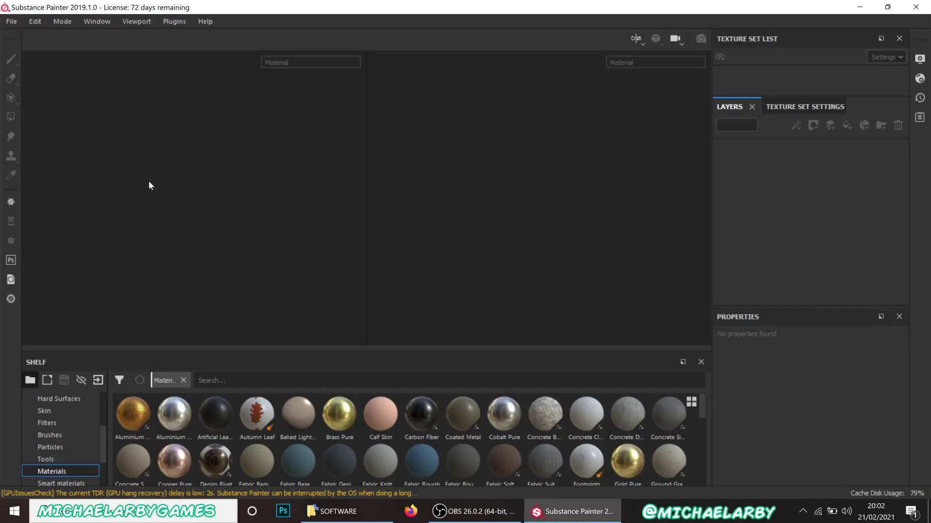
Create a new project from the mesh file pipes substance painter export.FBX with a document resolution of 2048
left_click(12, 21)
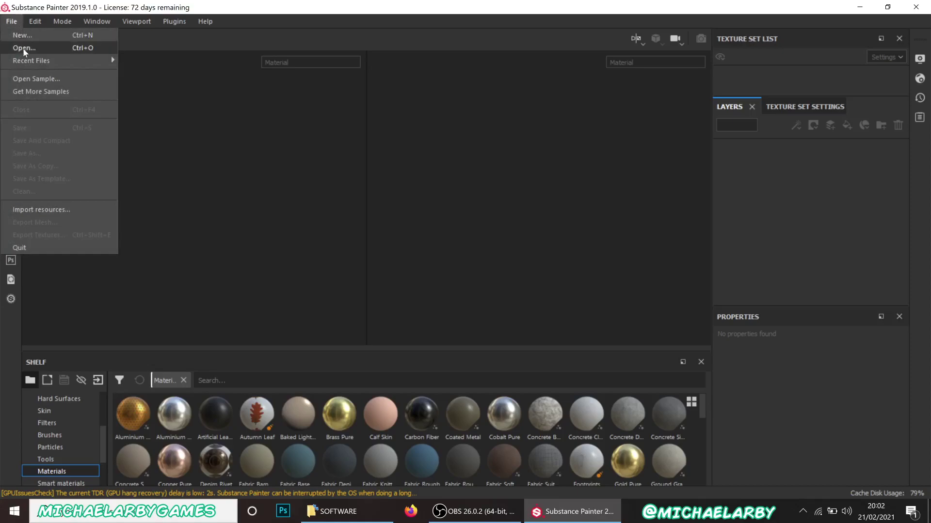
left_click(19, 37)
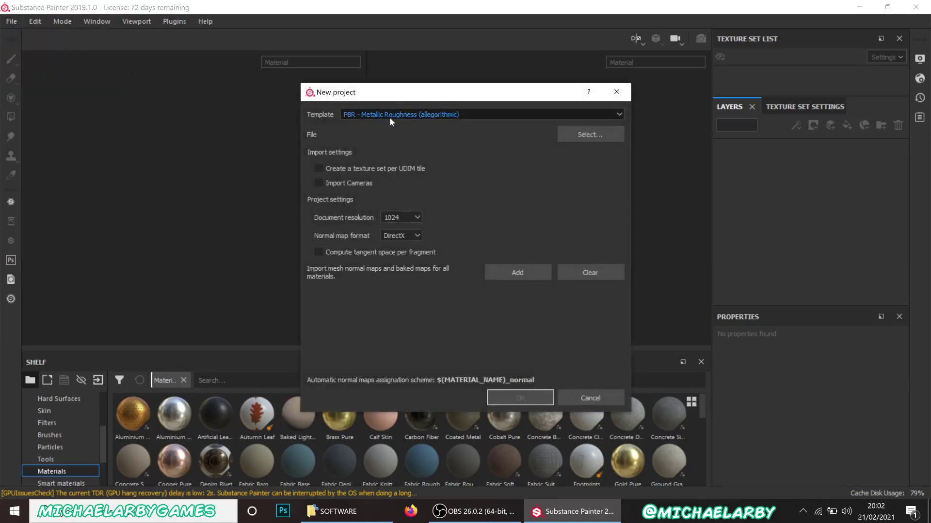
left_click(578, 134)
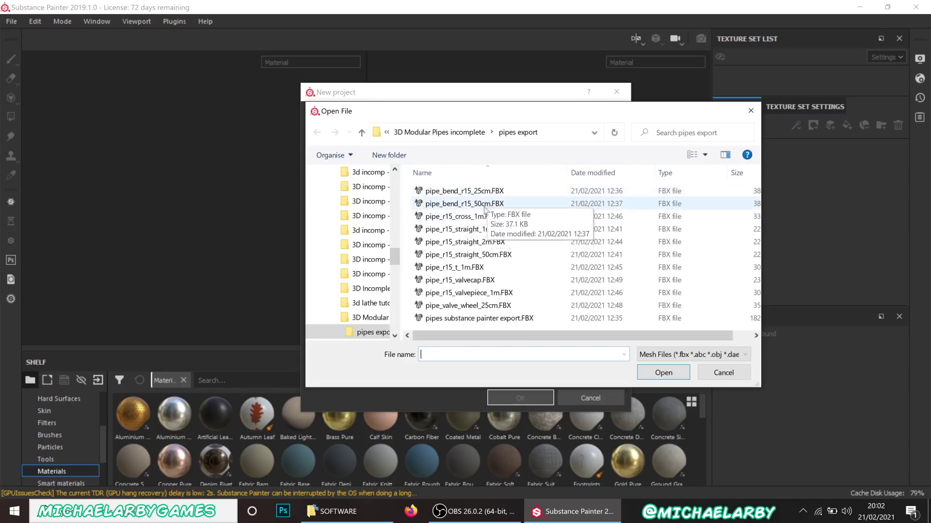
left_click(480, 319)
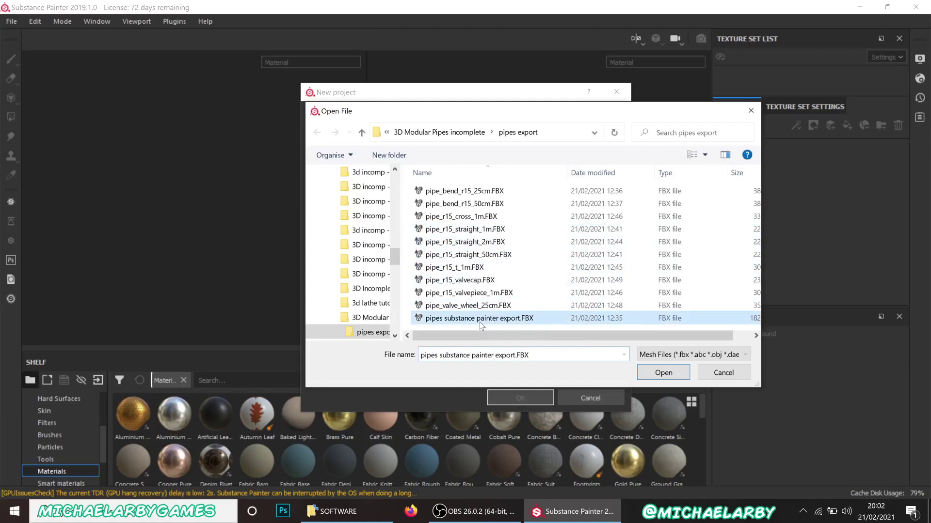
left_click(671, 375)
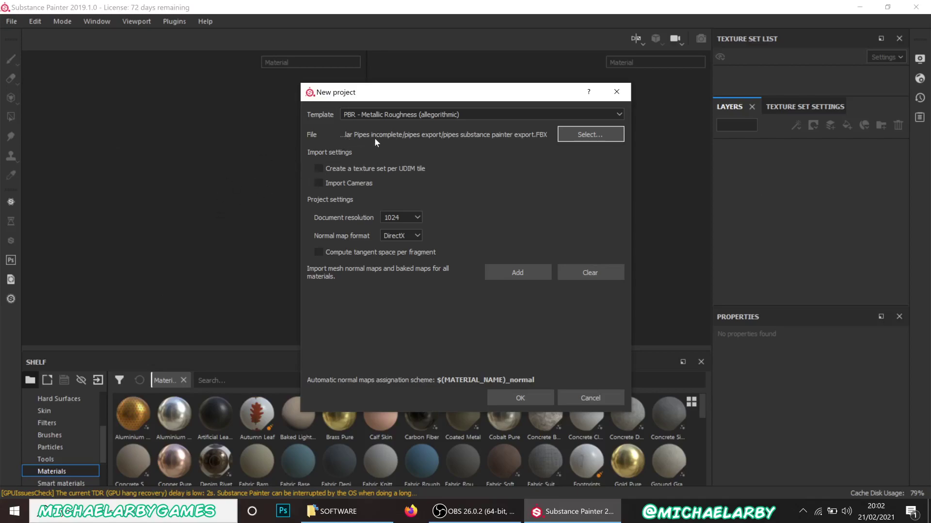
left_click(417, 219)
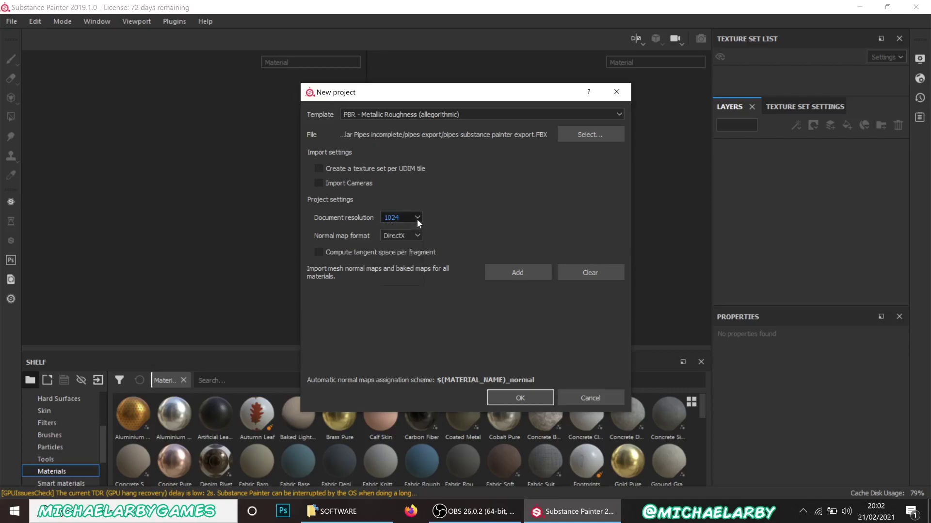
left_click(402, 260)
left_click(520, 398)
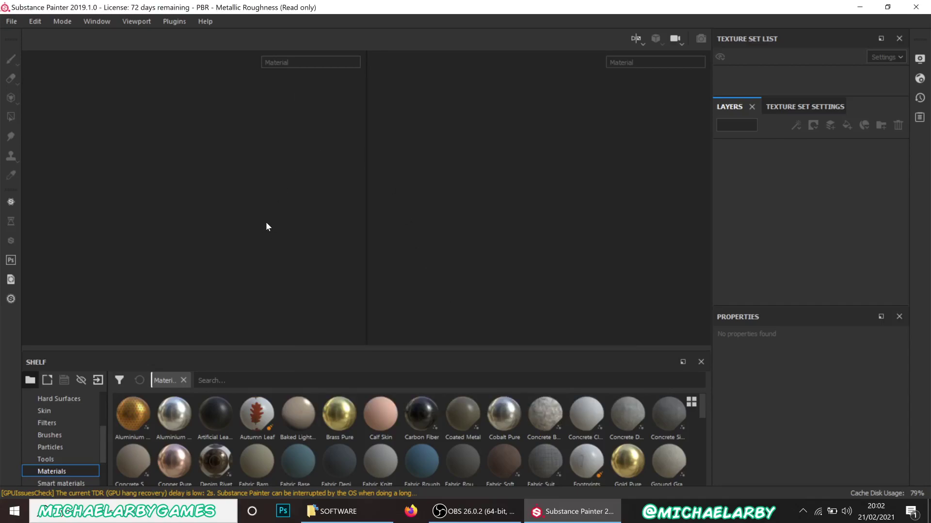
left_click_drag(260, 245, 175, 295, "alt")
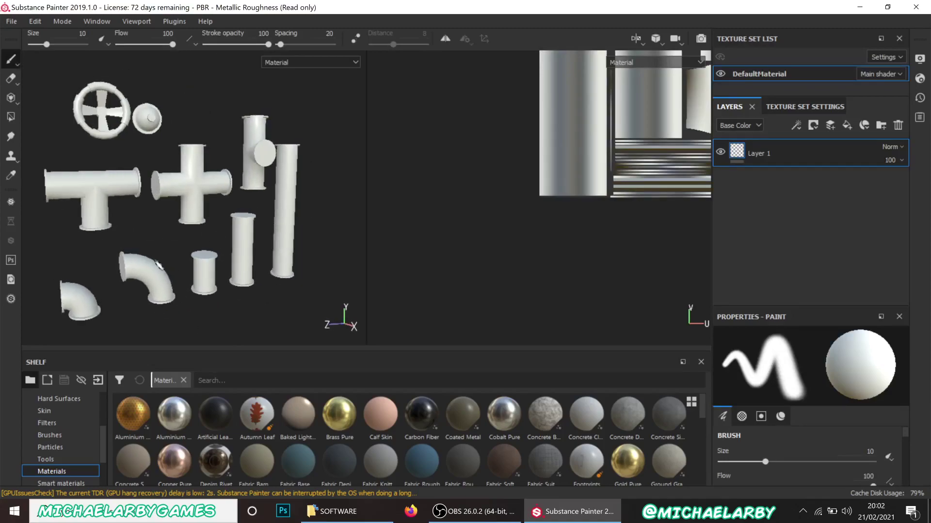
key("f")
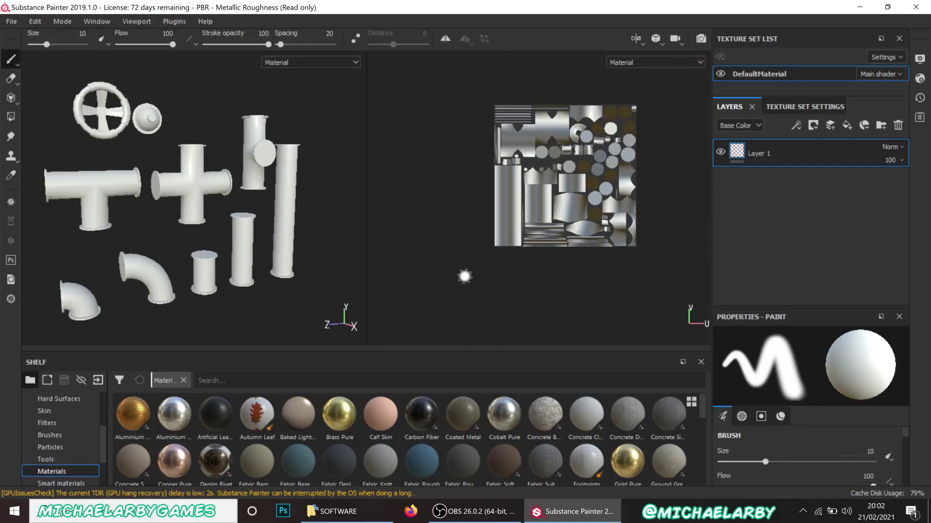
scroll(659, 116, "up", 2)
scroll(495, 178, "up", 1)
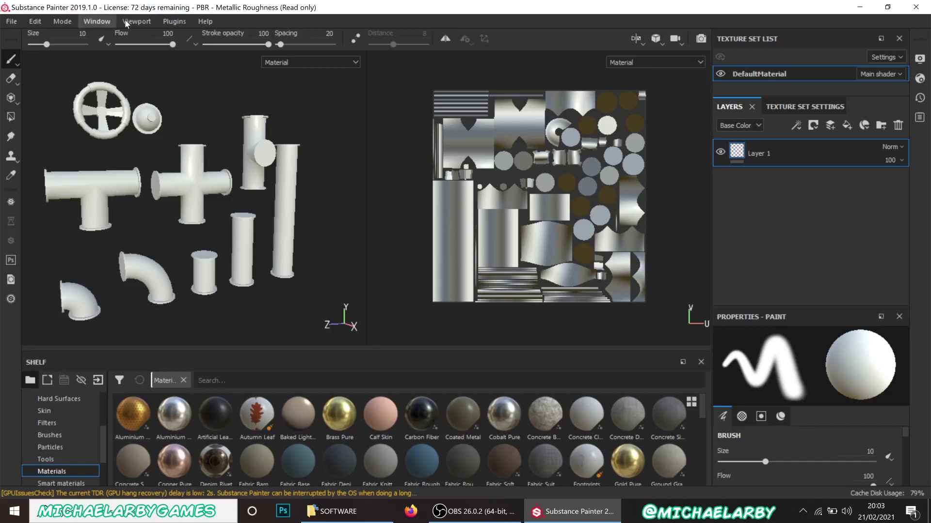
Open the mesh map baking settings for the DefaultMaterial texture set and set the output size to 2048
left_click(800, 107)
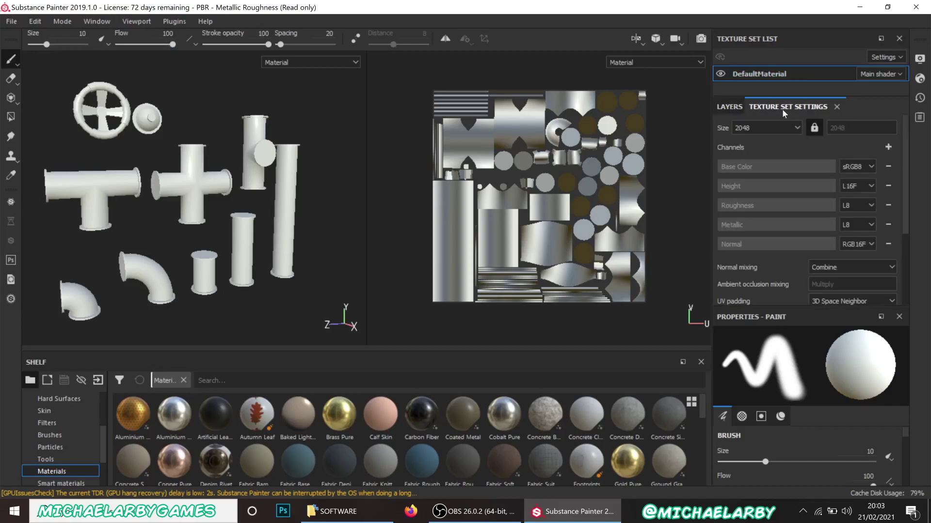
scroll(811, 186, "down", 3)
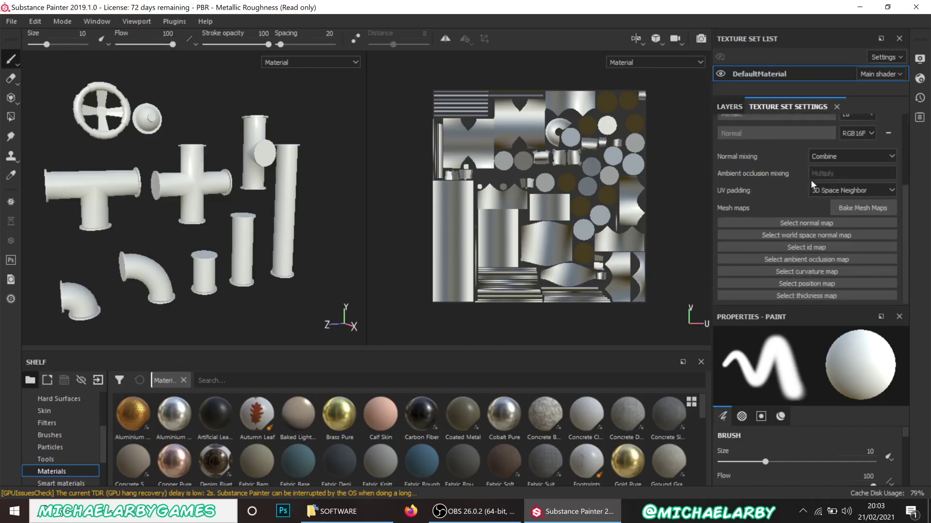
left_click(856, 210)
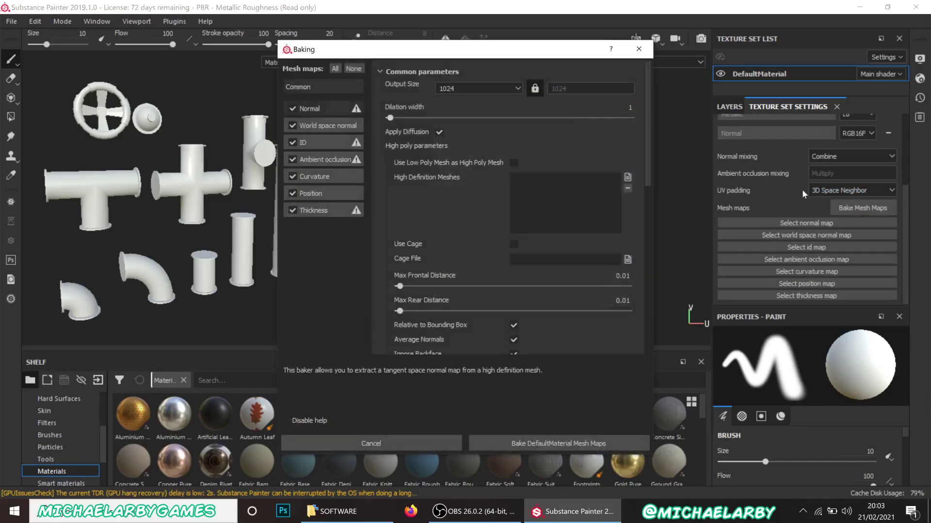
left_click(467, 91)
left_click(452, 145)
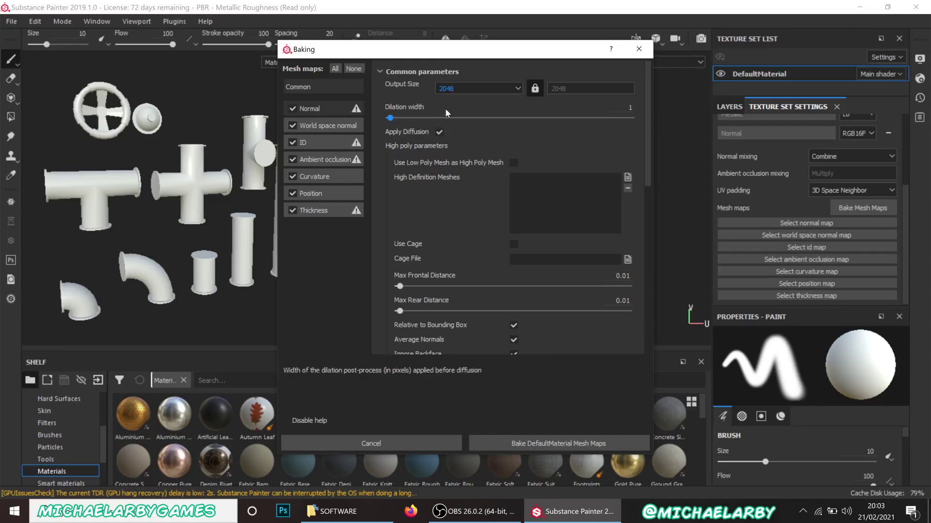
key("F1")
left_click_drag(443, 57, 416, 268)
left_click_drag(575, 266, 420, 77)
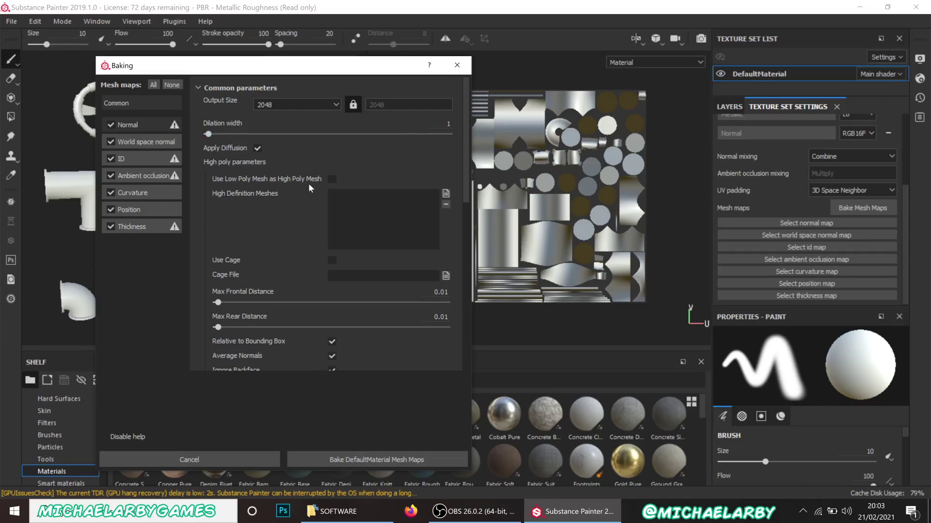
Use the low poly mesh as the high poly mesh and bake the DefaultMaterial mesh maps
left_click(332, 179)
left_click_drag(293, 71, 455, 38)
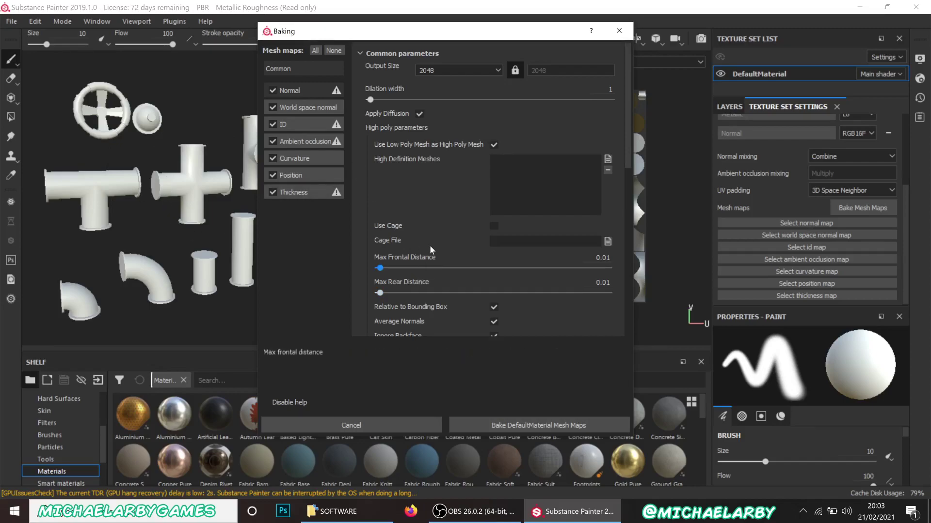
scroll(430, 238, "down", 1)
scroll(431, 228, "up", 1)
left_click(517, 428)
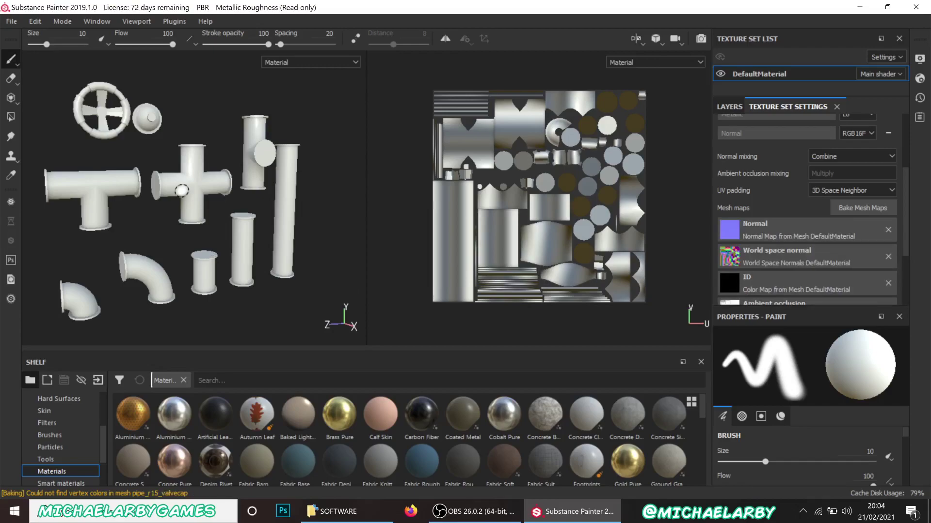
Apply the Steel smart material to the pipe meshes and show the layer stack
middle_click_drag(189, 227, 213, 226, "alt")
mouse_move(213, 226)
left_mouse_down("alt")
mouse_move(258, 224)
mouse_move(211, 226)
left_mouse_up("alt")
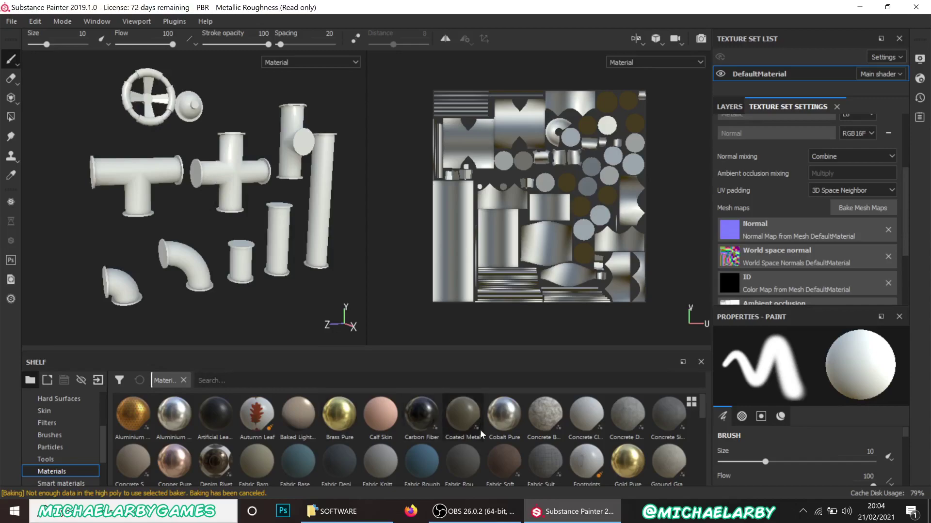
scroll(481, 433, "down", 3)
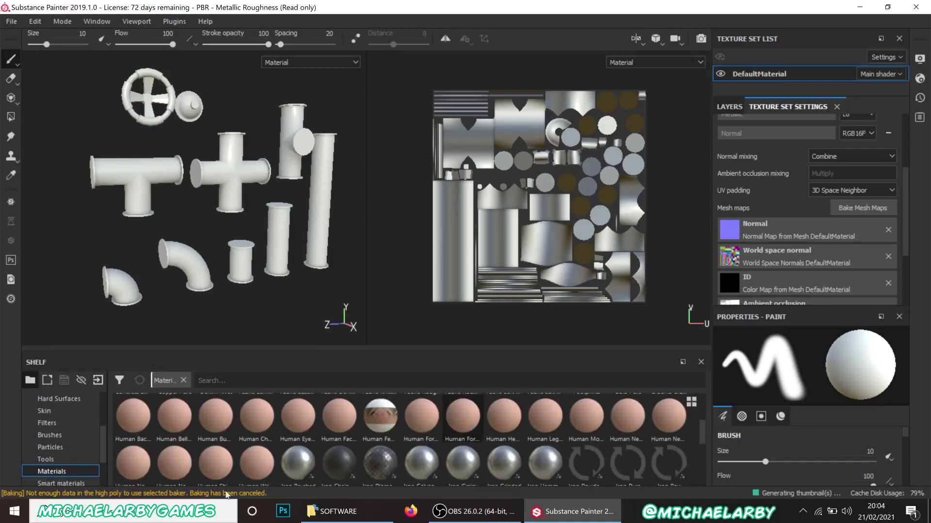
left_click(72, 483)
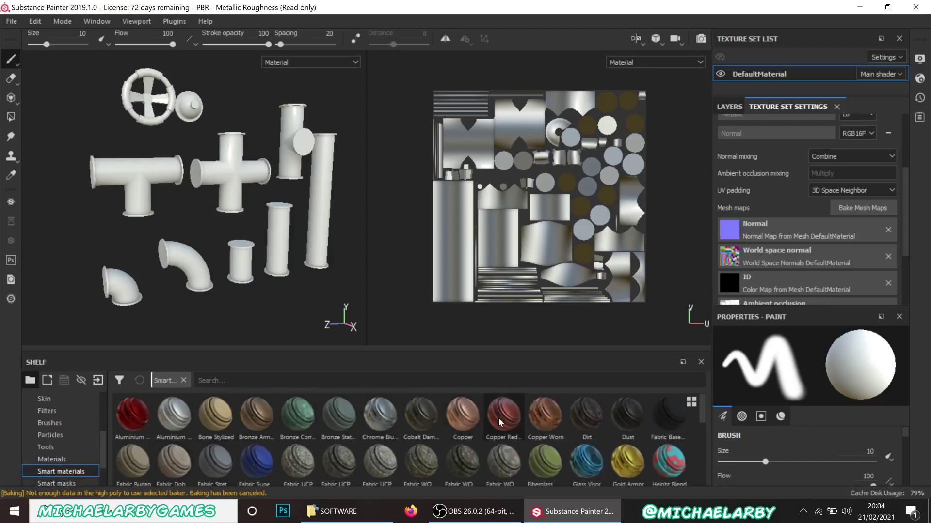
scroll(460, 454, "down", 2)
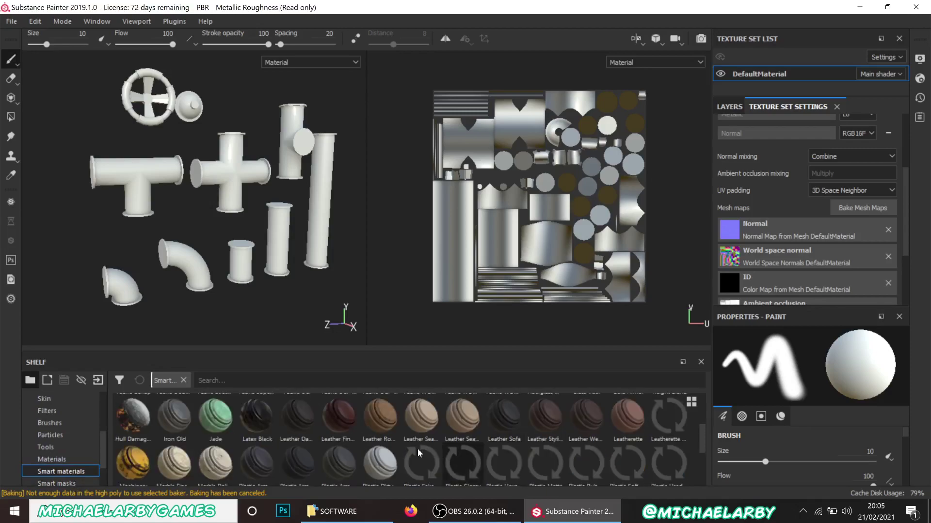
scroll(423, 453, "down", 2)
mouse_move(448, 423)
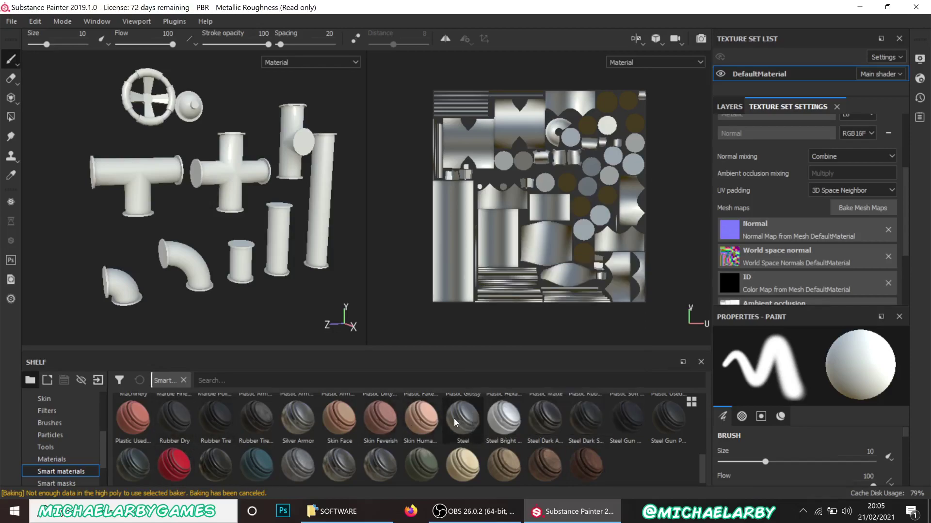
left_click_drag(456, 421, 129, 185)
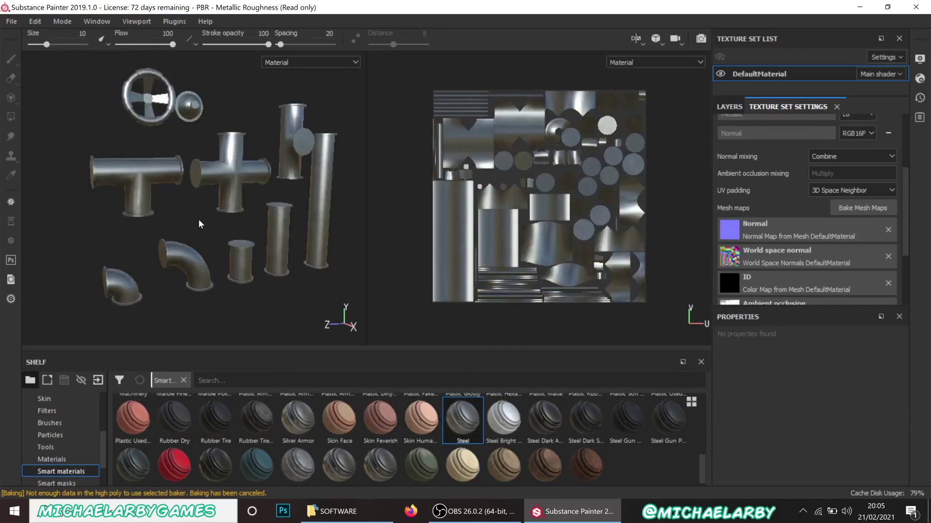
left_click(730, 107)
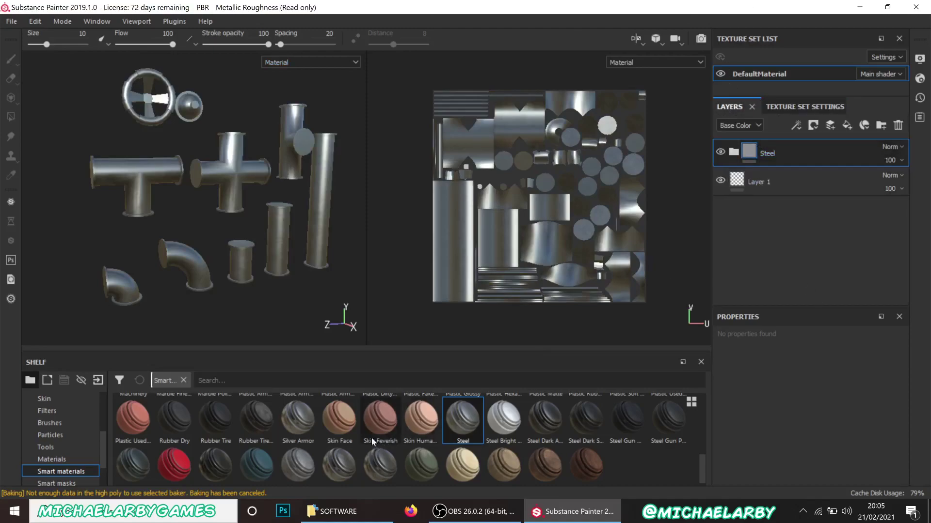
Try the Steel Painted smart material on the pipe meshes and examine it up close on the T-piece
scroll(262, 464, "down", 1)
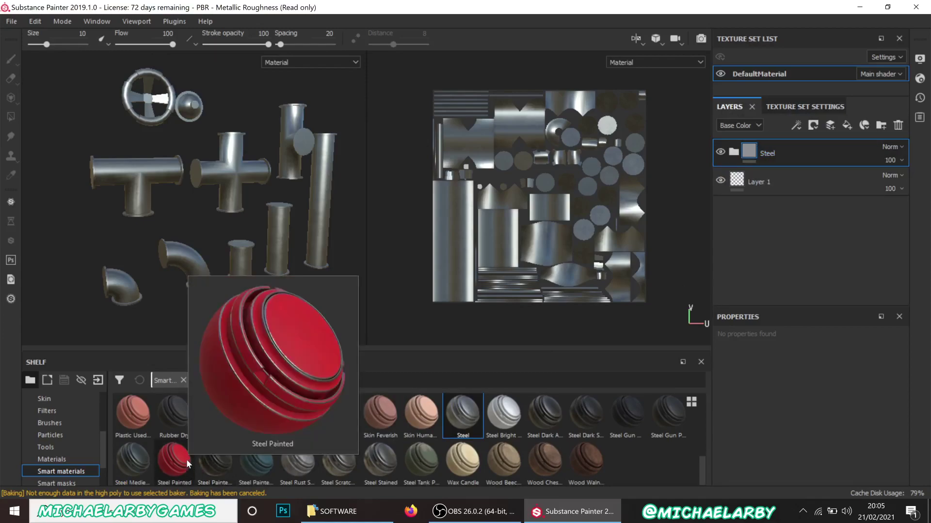
left_click_drag(186, 459, 150, 175)
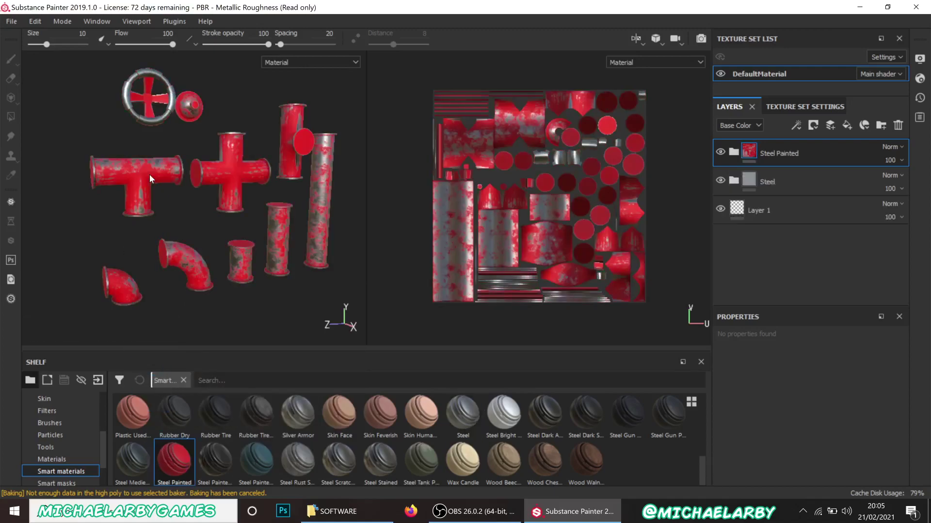
scroll(147, 174, "up", 5)
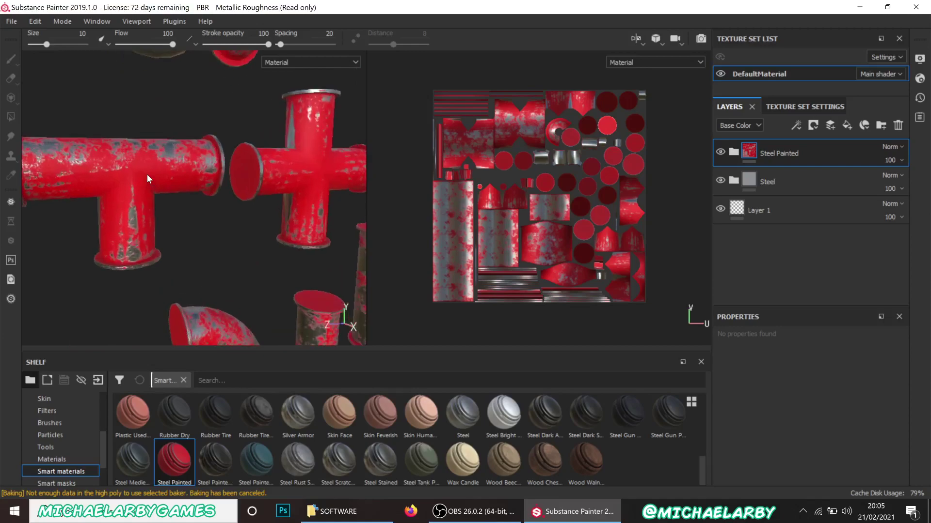
scroll(146, 175, "down", 4)
scroll(93, 157, "up", 7)
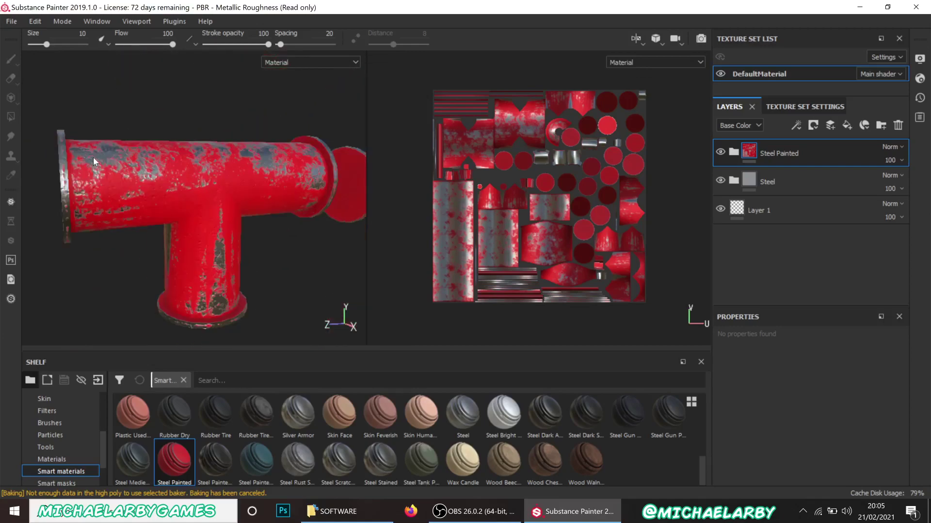
scroll(93, 157, "down", 2)
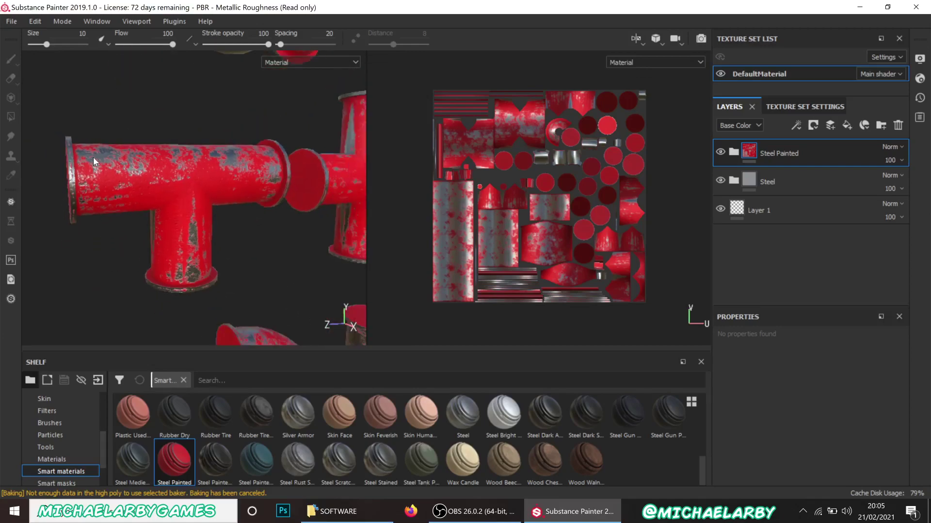
Expand the Steel Painted folder and examine its Paint mask, Metal Details and Base Steel layers
left_click(733, 153)
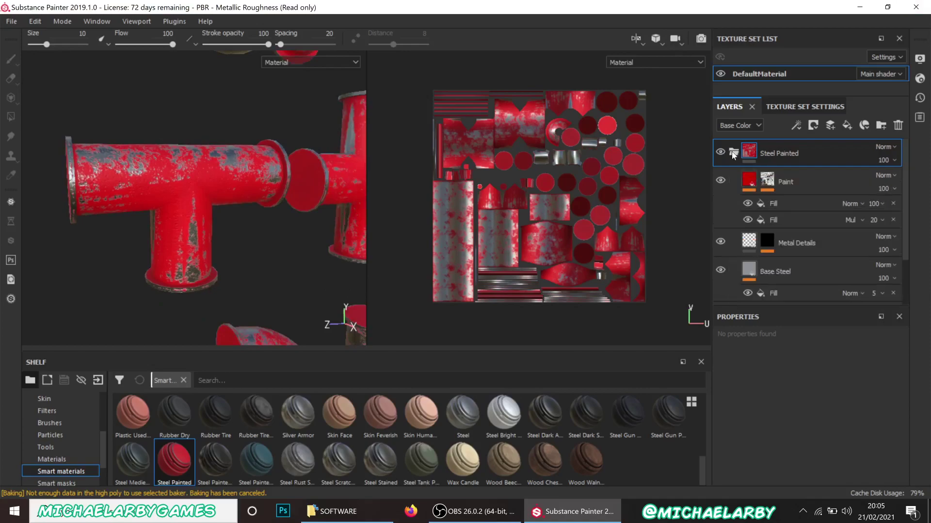
left_click(772, 186)
scroll(790, 433, "down", 5)
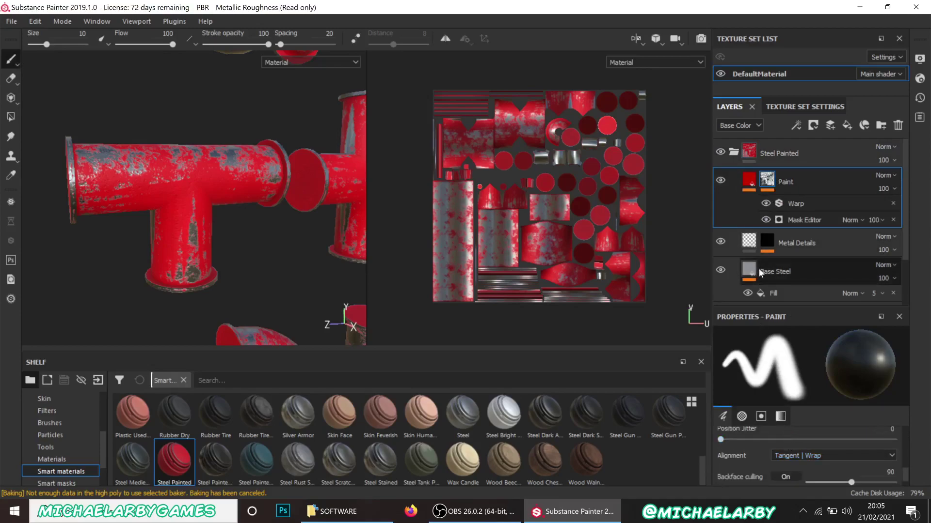
scroll(791, 241, "down", 1)
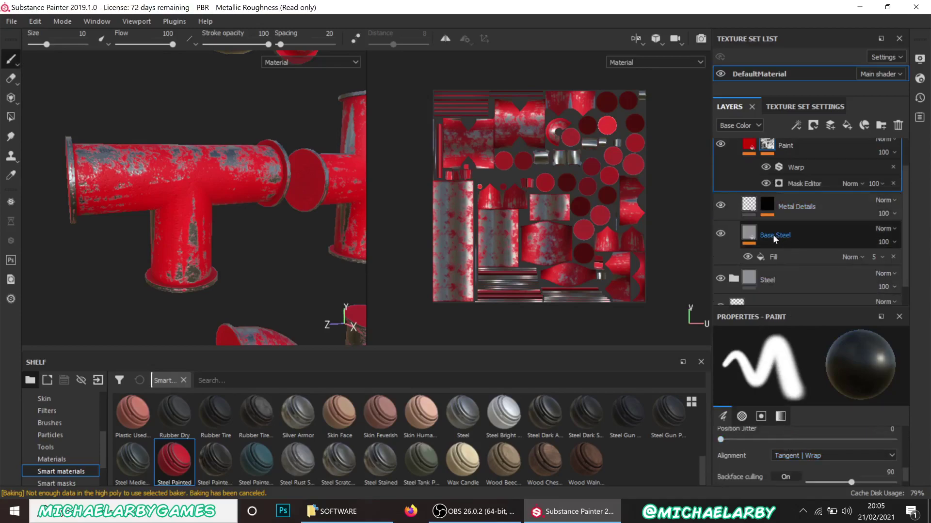
scroll(789, 227, "up", 1)
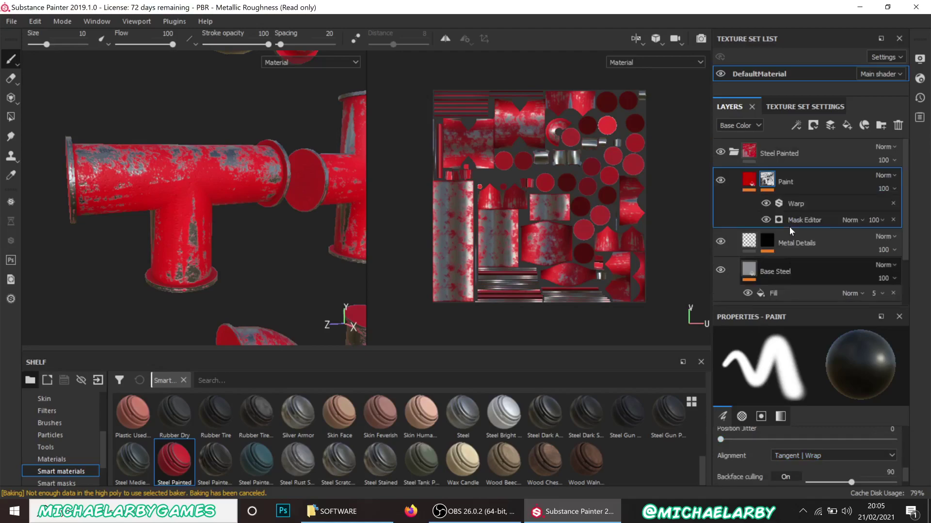
Collapse the Steel Painted folder and delete it from the layer stack
left_click(733, 153)
left_click(851, 152)
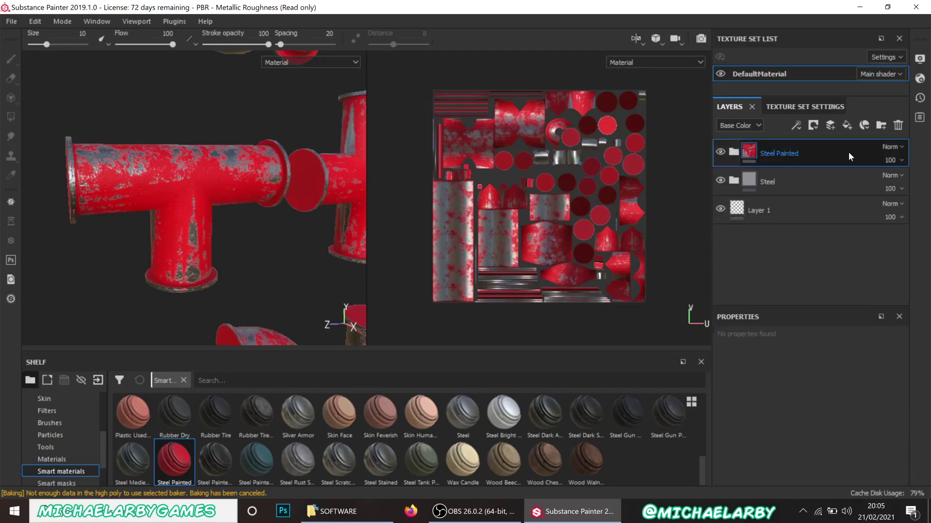
key("Delete")
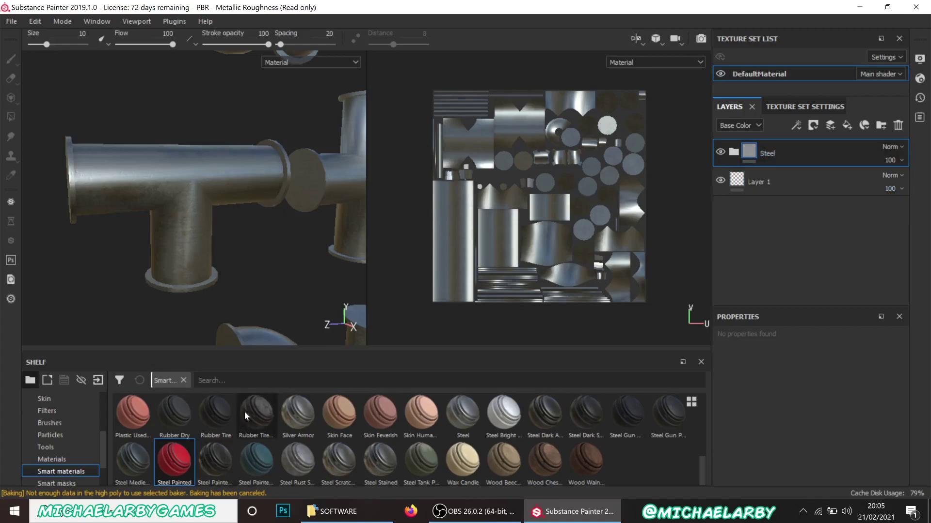
Browse the regular materials and apply Plastic Matte Pure to the pipe meshes as a layer above the Steel folder
scroll(219, 432, "up", 3)
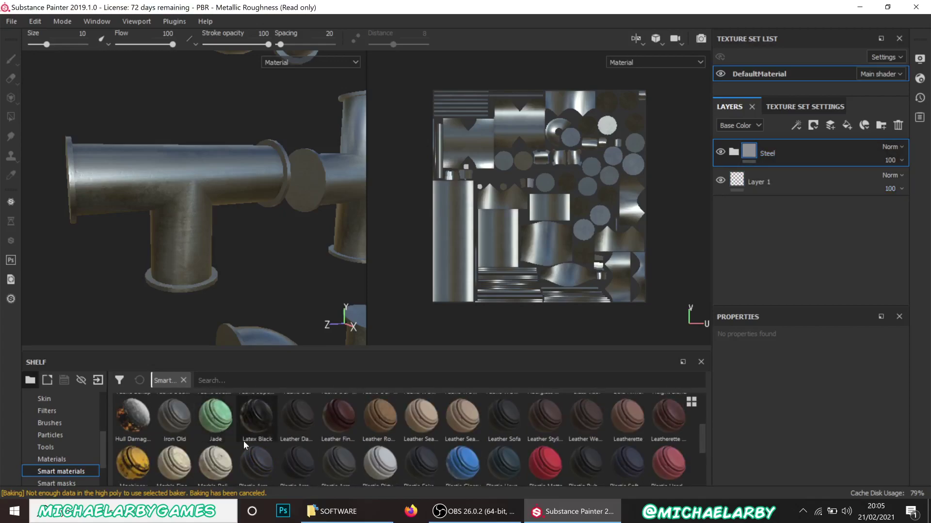
scroll(243, 441, "down", 3)
left_click(52, 460)
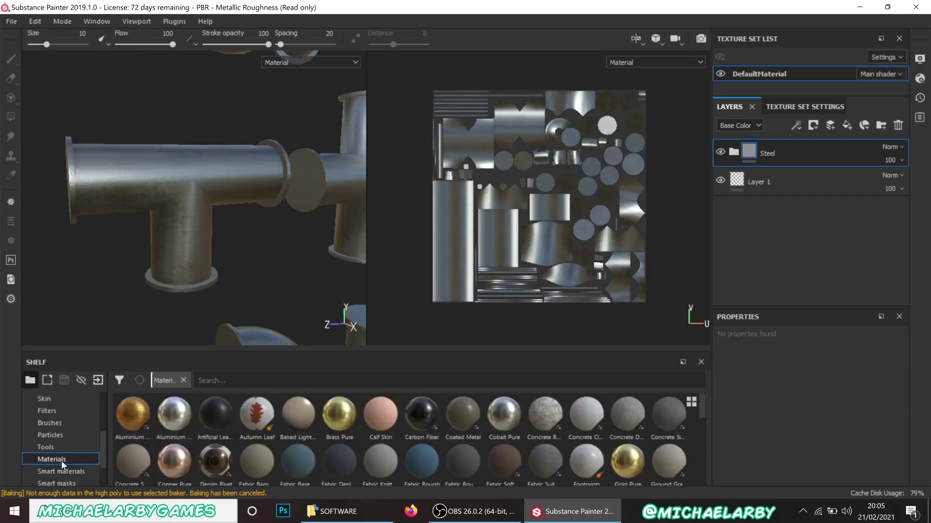
scroll(470, 419, "down", 4)
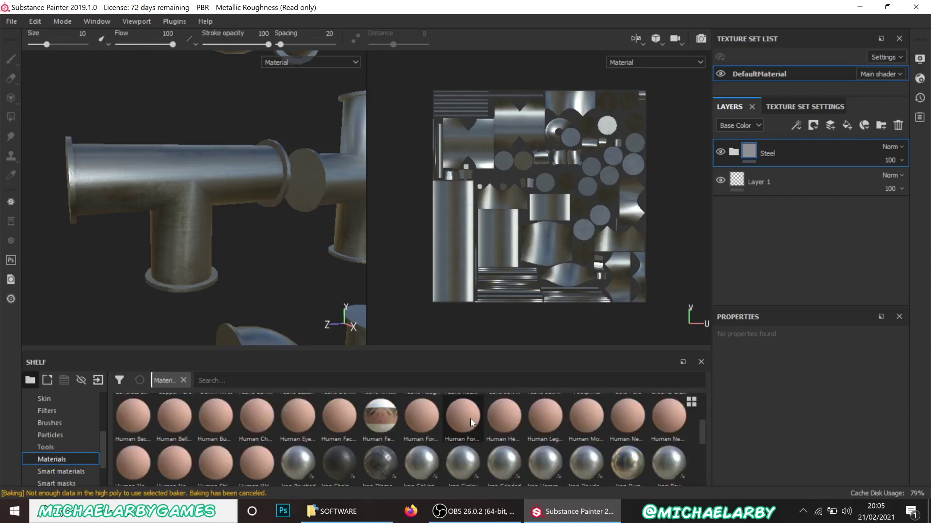
scroll(294, 439, "down", 2)
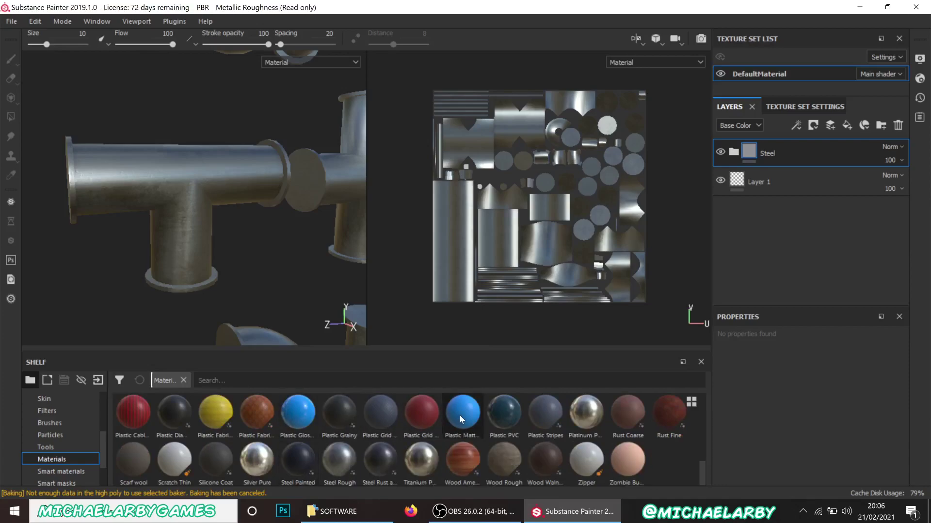
left_click_drag(460, 419, 168, 193)
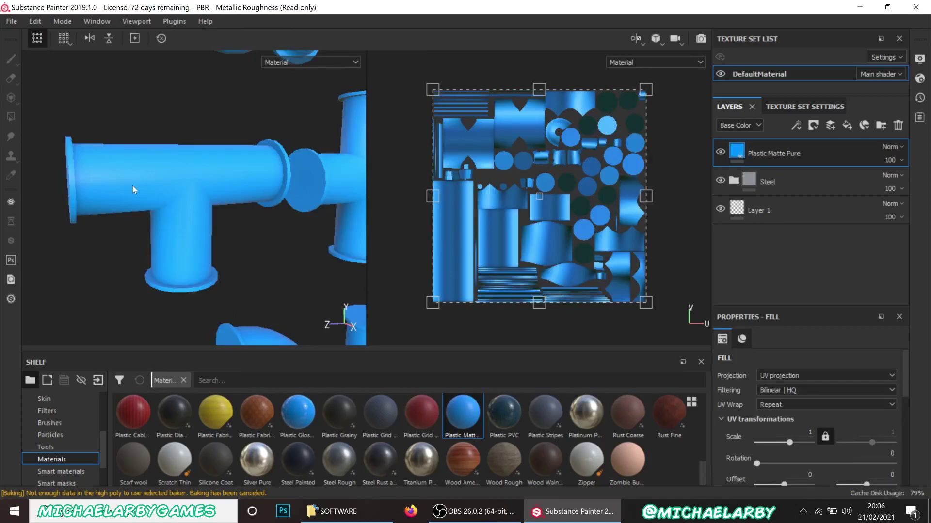
Add a black mask to the Plastic Matte Pure layer
scroll(140, 179, "up", 3)
scroll(139, 179, "down", 5)
scroll(139, 178, "down", 3)
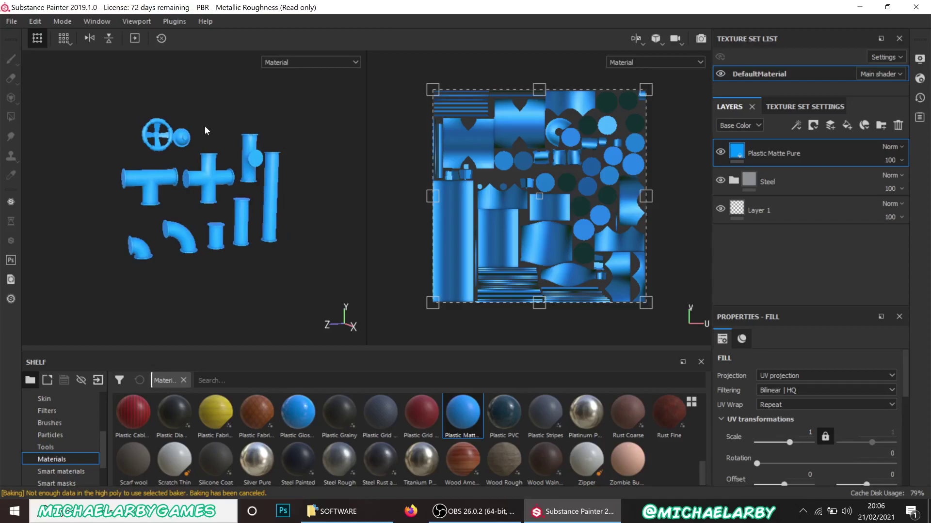
scroll(199, 136, "up", 5)
scroll(178, 242, "up", 5)
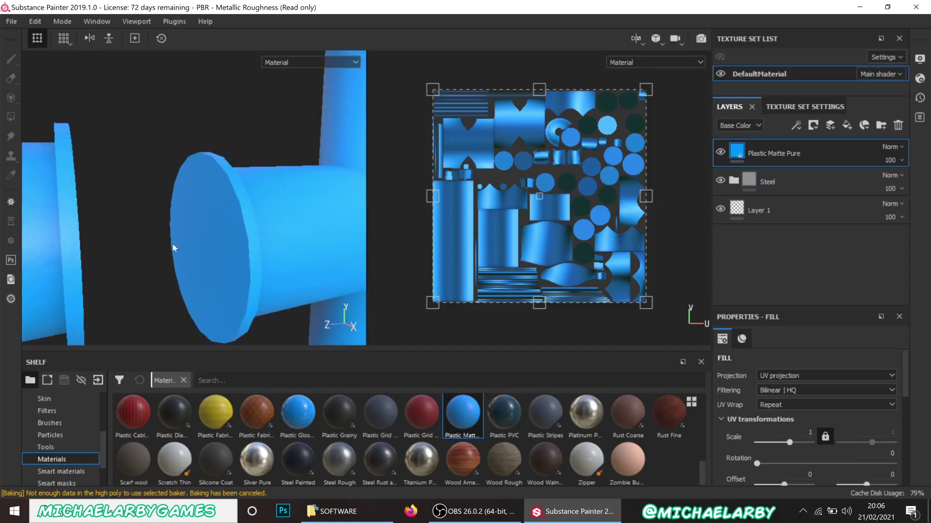
scroll(221, 223, "down", 3)
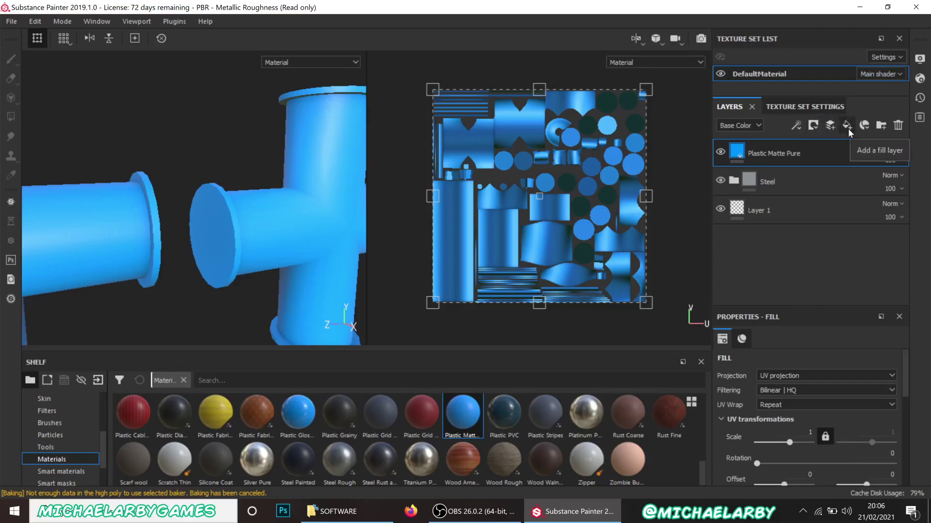
left_click(814, 126)
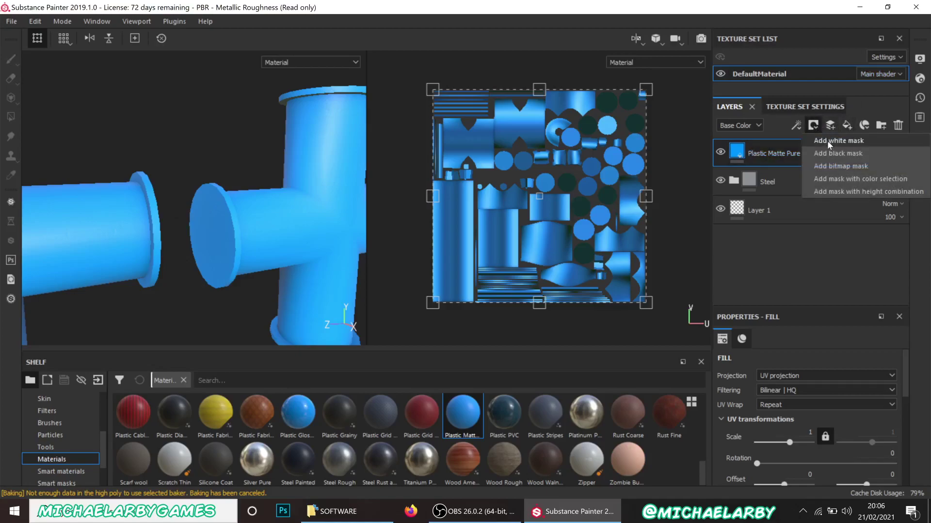
left_click(831, 153)
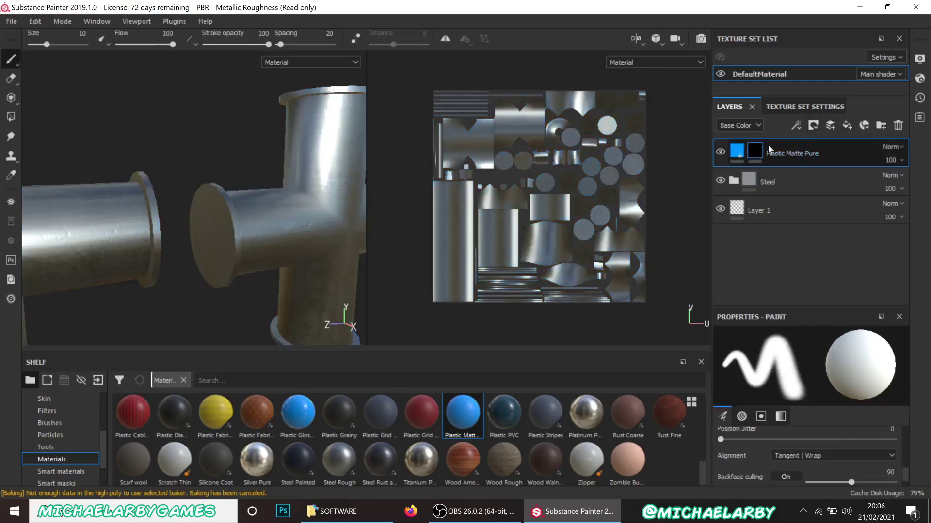
Add a generator to the Plastic Matte Pure mask and set it to Metal Edge Wear
left_click(796, 125)
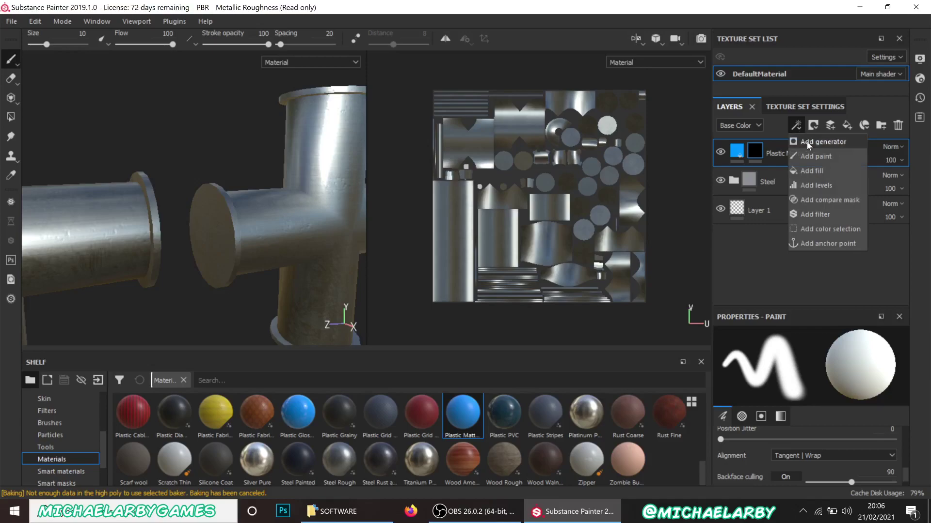
left_click(806, 142)
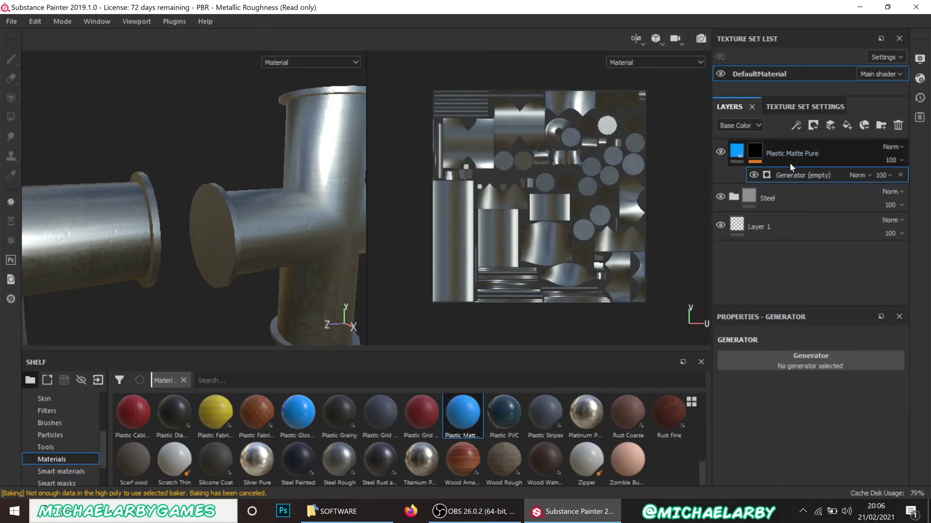
left_click(796, 368)
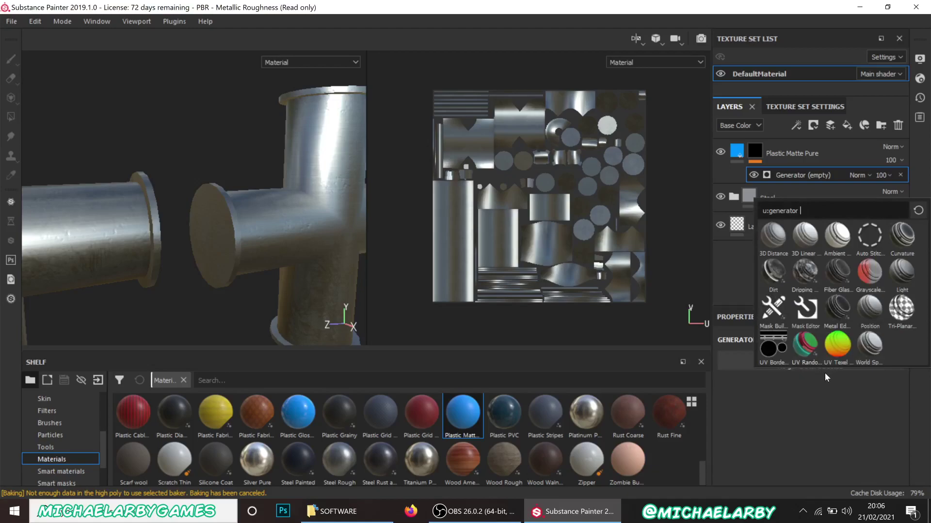
left_click(842, 313)
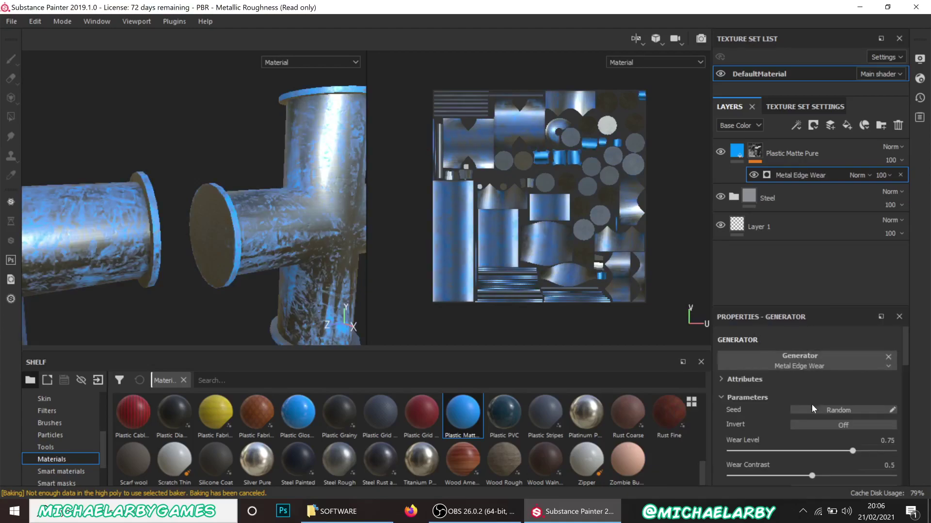
Try Wear Level values of 0.17 and 0.65 on the Metal Edge Wear generator
left_click_drag(241, 199, 286, 219, "alt")
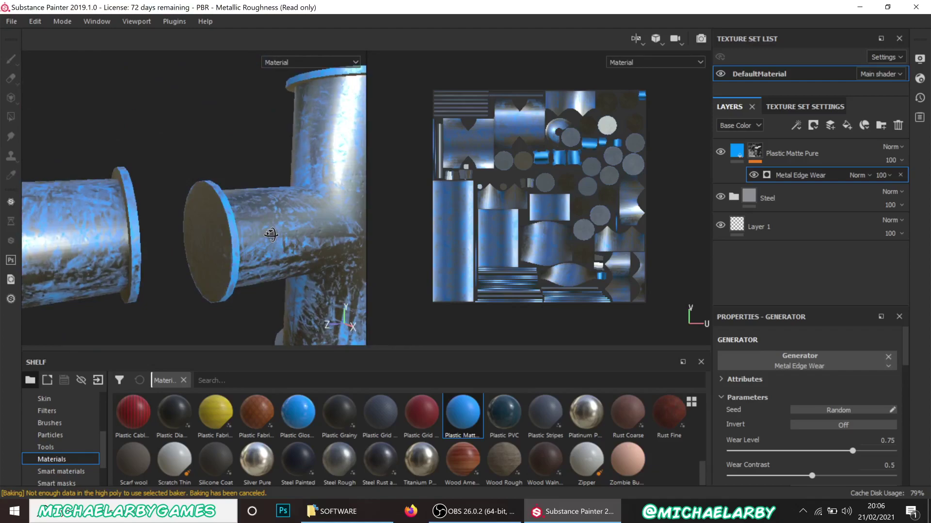
left_click_drag(850, 450, 777, 451)
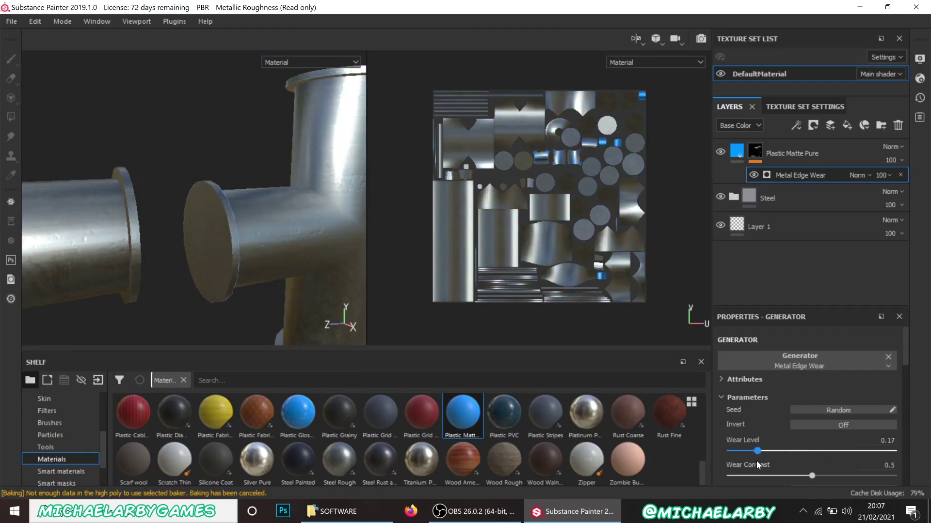
left_click(891, 450)
left_click_drag(893, 446, 836, 453)
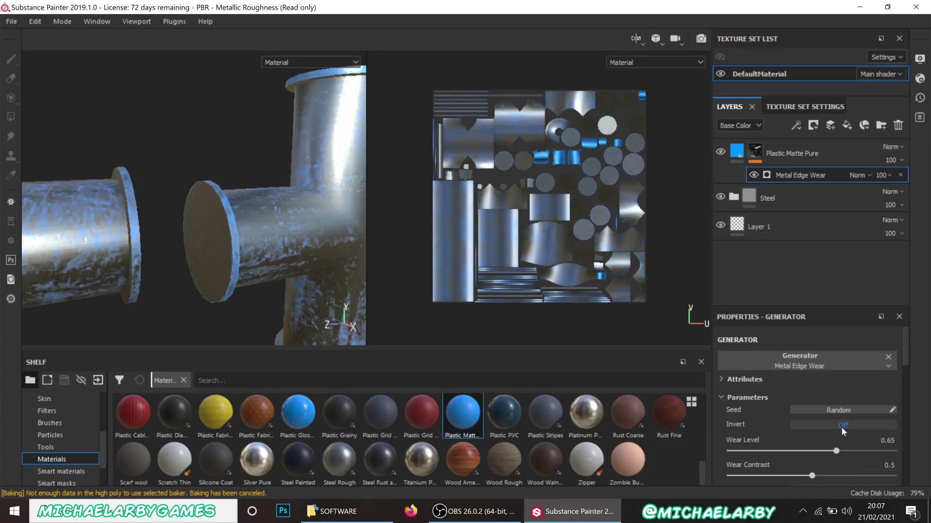
Turn on Invert for the Metal Edge Wear generator and set its Wear Level to 0.6
left_click(842, 425)
left_click_drag(832, 455, 795, 458)
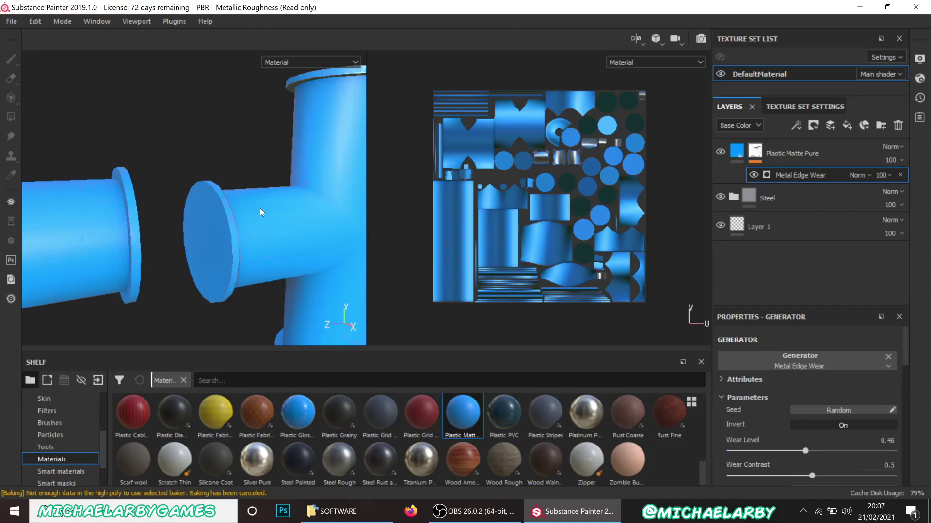
left_click_drag(272, 212, 134, 171, "alt")
left_click_drag(107, 212, 265, 218, "alt")
left_click_drag(799, 451, 827, 451)
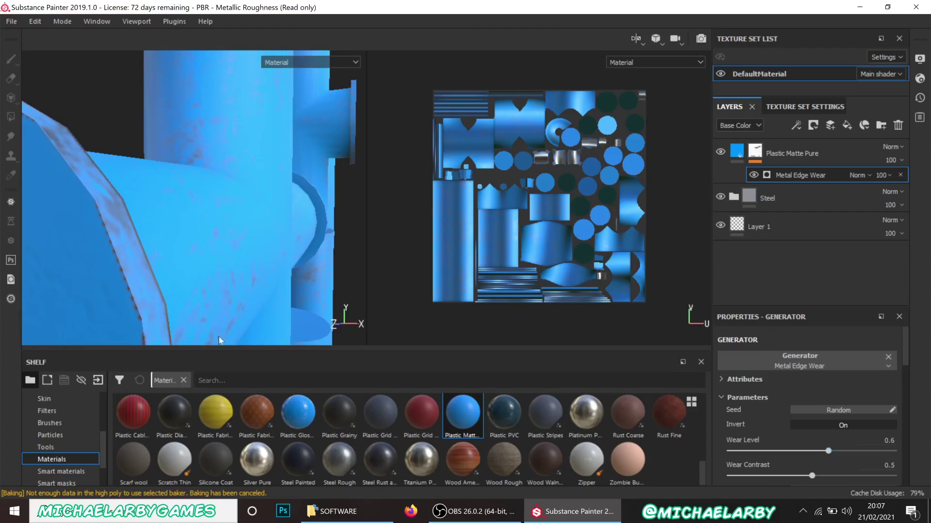
Enable the height channel in the Plastic Matte Pure fill layer's material
scroll(206, 248, "down", 5)
left_click_drag(194, 270, 174, 251, "alt")
scroll(173, 251, "up", 3)
scroll(174, 251, "up", 2)
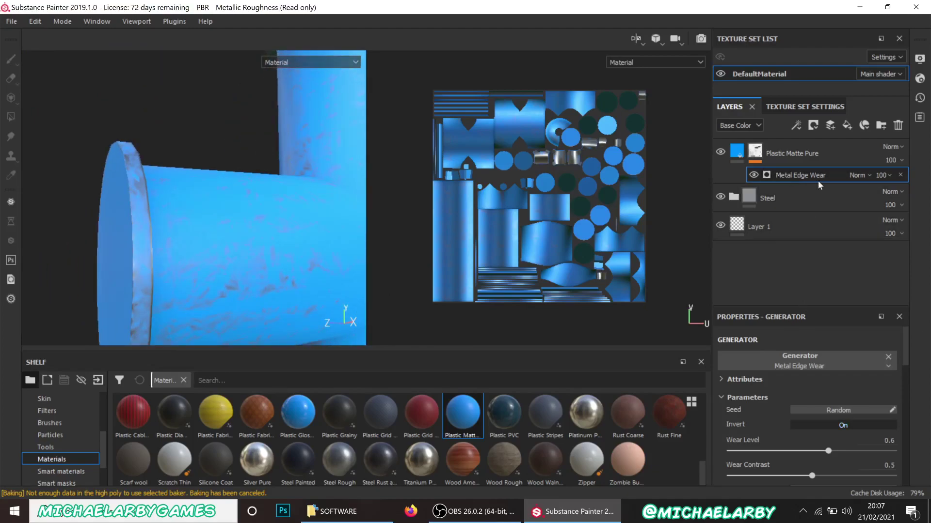
left_click(738, 155)
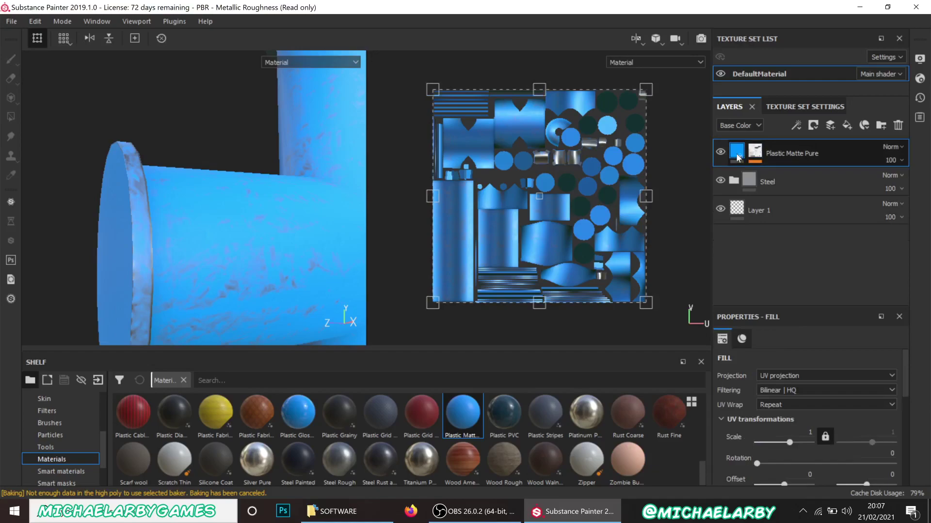
scroll(792, 348, "down", 4)
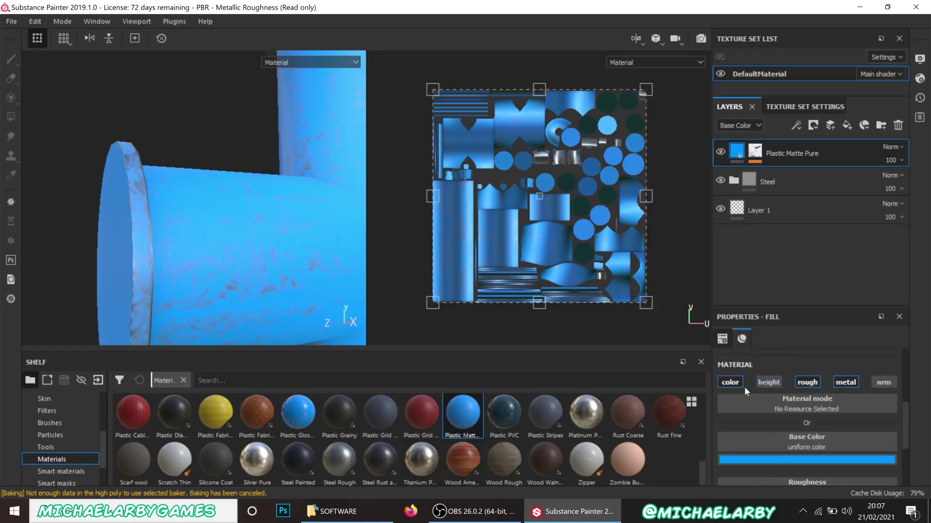
left_click(775, 386)
scroll(809, 412, "down", 3)
scroll(808, 411, "down", 2)
scroll(806, 405, "up", 2)
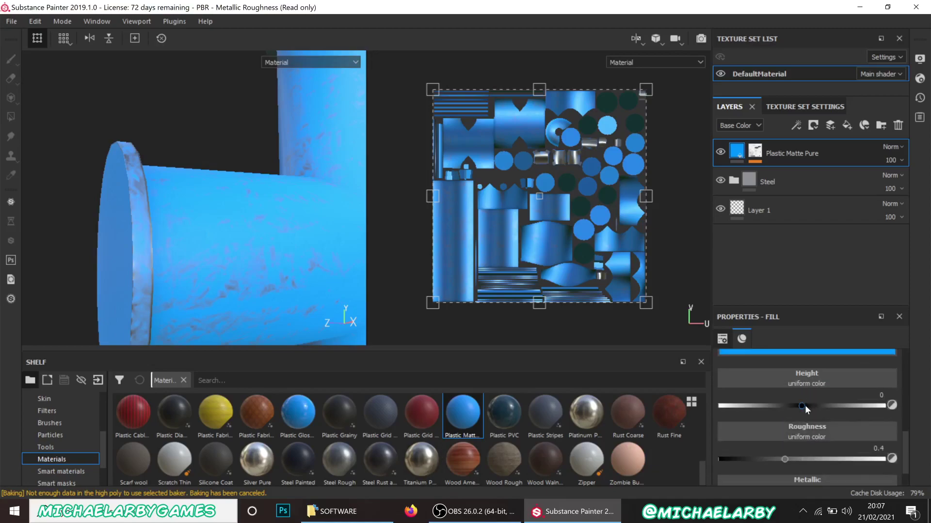
Try a height of 0.4327 on the Plastic Matte Pure layer and check the relief on the cross pipe
left_click(805, 405)
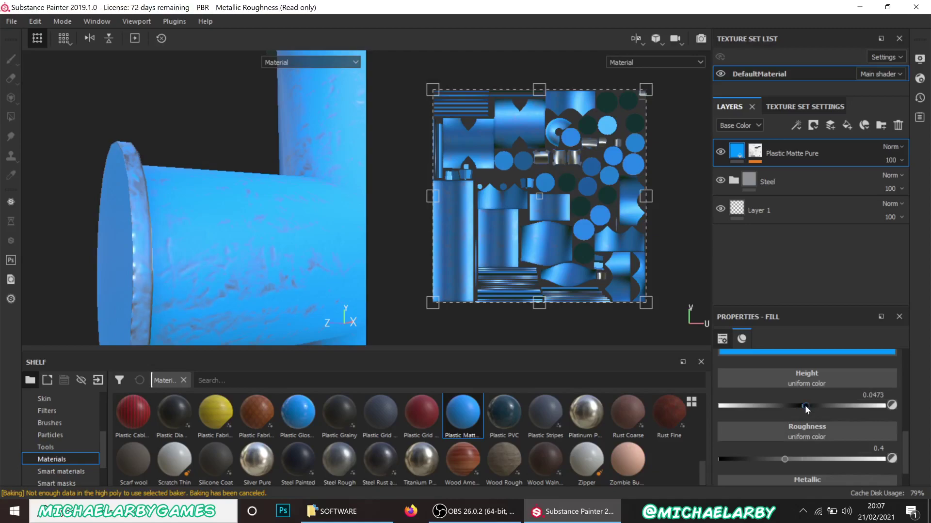
left_click_drag(805, 406, 836, 402)
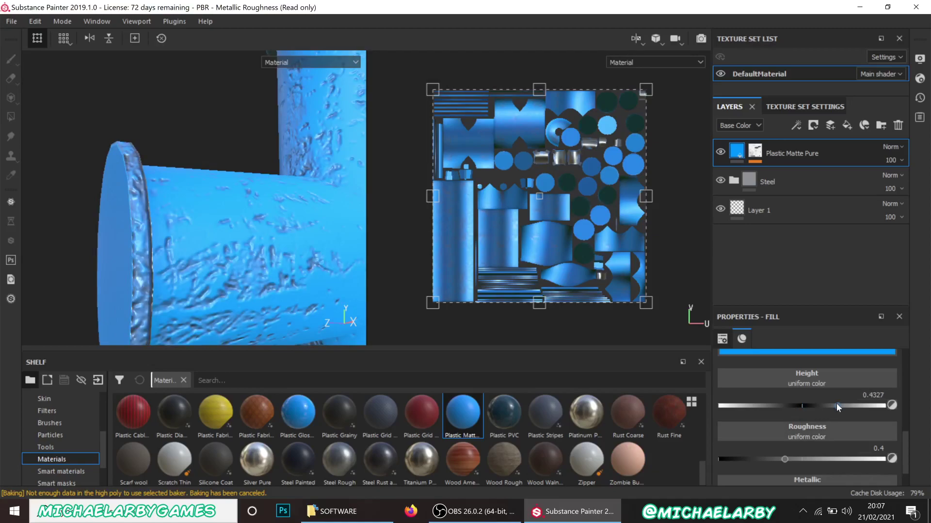
left_click_drag(191, 223, 247, 236, "alt")
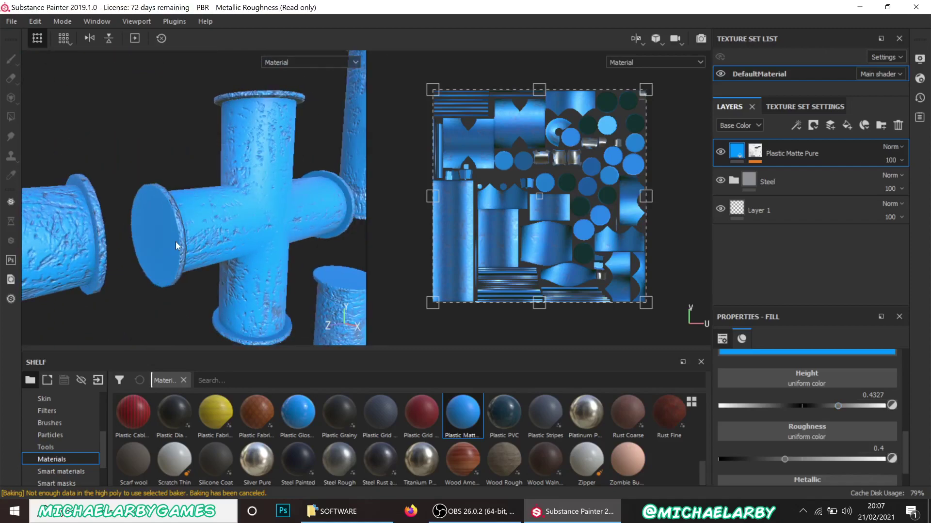
right_click_drag(175, 242, 225, 244, "alt")
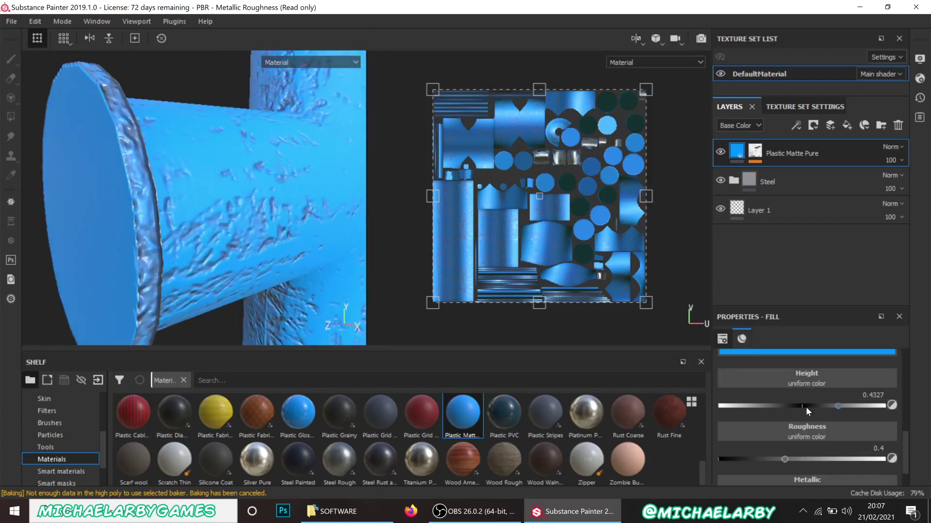
Set the Plastic Matte Pure layer's height to 0.0982 and check the chipped paint under rotated environment lighting
left_click_drag(806, 407, 809, 409)
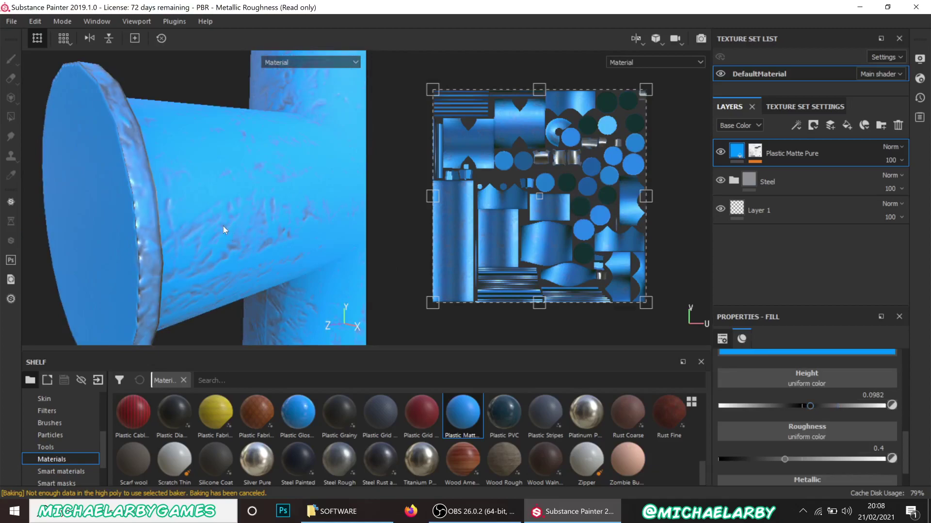
left_click_drag(234, 220, 222, 110, "alt")
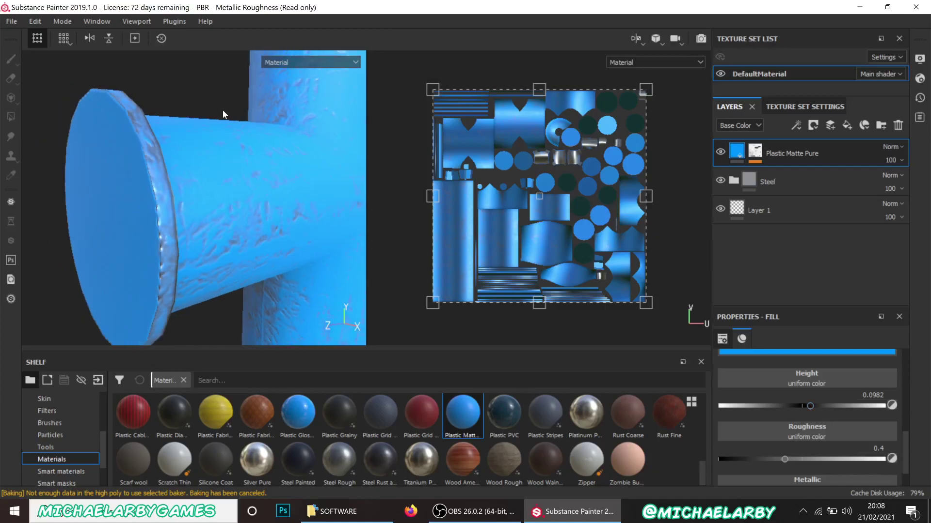
mouse_move(216, 93)
right_mouse_down("shift")
mouse_move(99, 128)
mouse_move(119, 123)
right_mouse_up("shift")
scroll(162, 171, "down", 10)
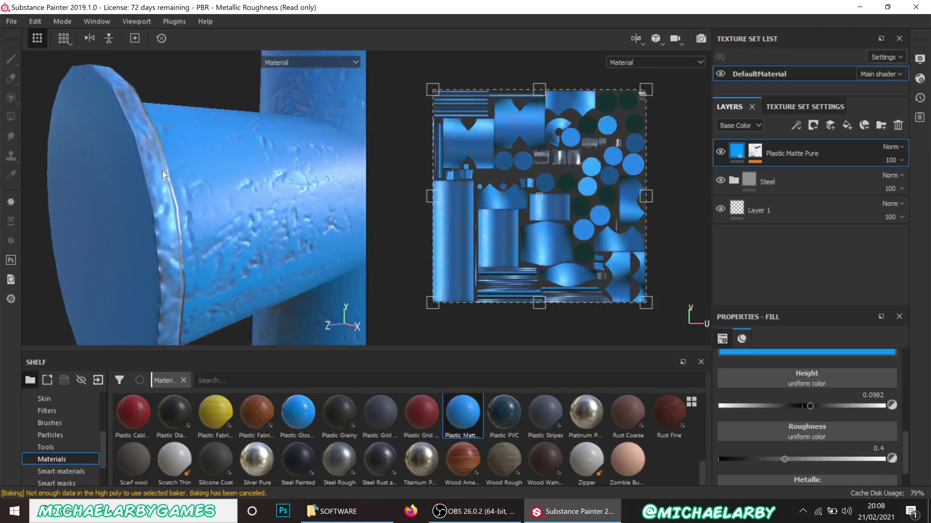
left_click_drag(274, 181, 169, 192, "alt")
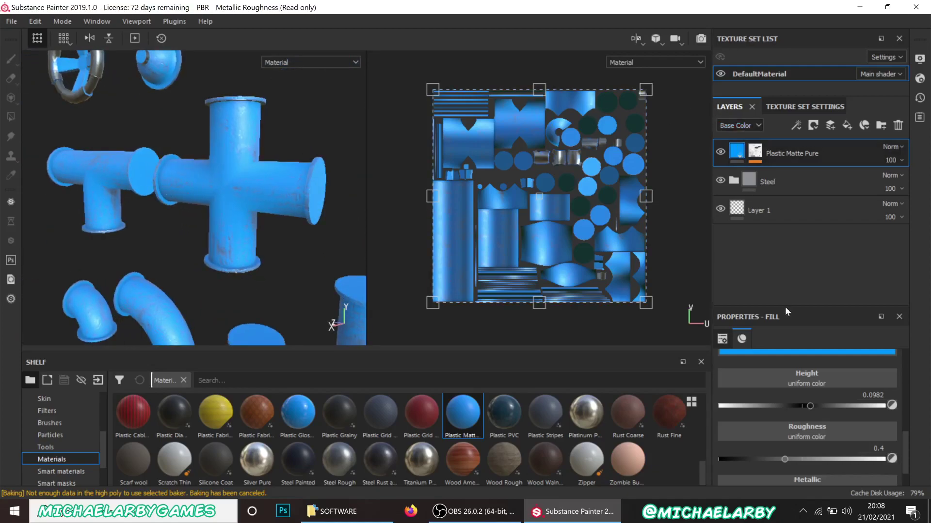
Change the Plastic Matte Pure layer's base color to dark red (R 0.190, G 0.002, B 0.002) and inspect the cross pipe
scroll(781, 374, "up", 3)
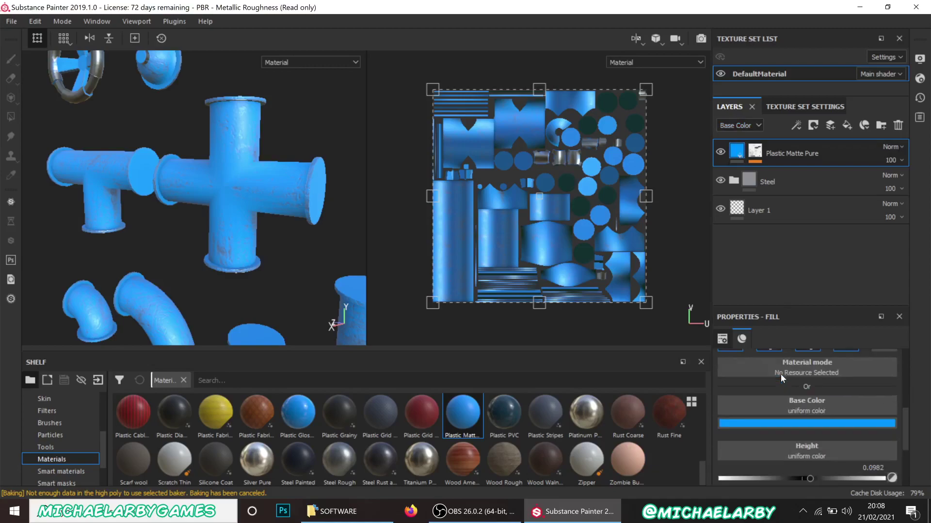
left_click(794, 425)
mouse_move(869, 340)
left_mouse_down()
mouse_move(867, 300)
mouse_move(841, 311)
mouse_move(845, 349)
left_mouse_up()
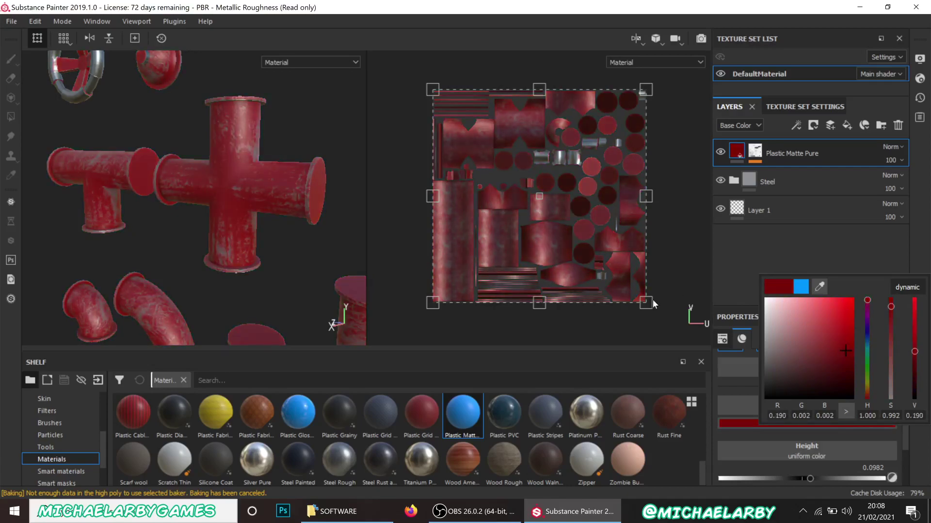
left_click(326, 157)
left_click_drag(156, 228, 275, 272, "alt")
scroll(311, 124, "up", 6)
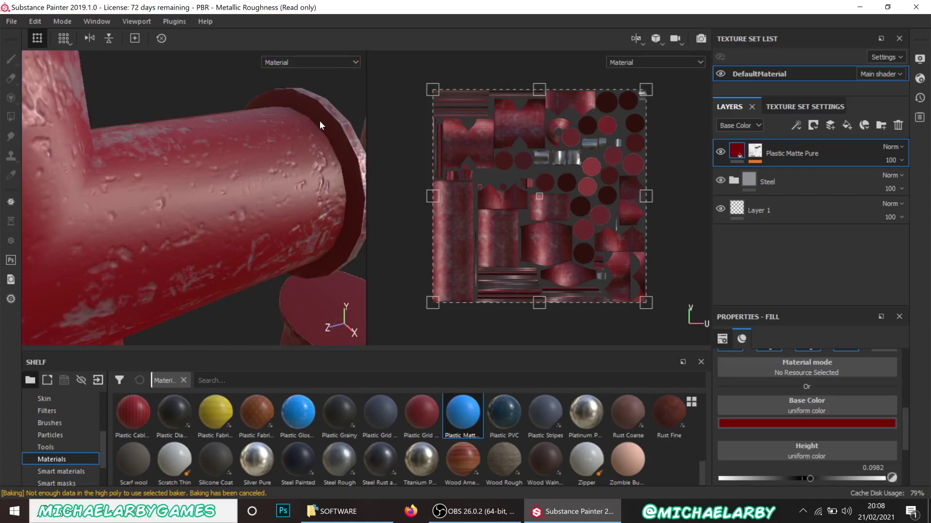
left_click_drag(319, 120, 294, 120, "alt")
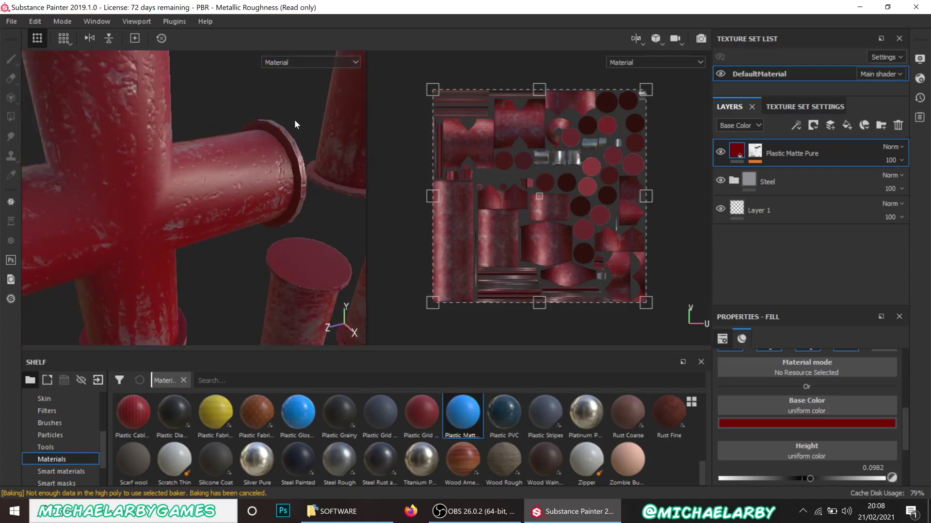
Inspect the chipped red paint on the pipes and flange edges in the 3D view and on the UV layout
scroll(293, 124, "up", 5)
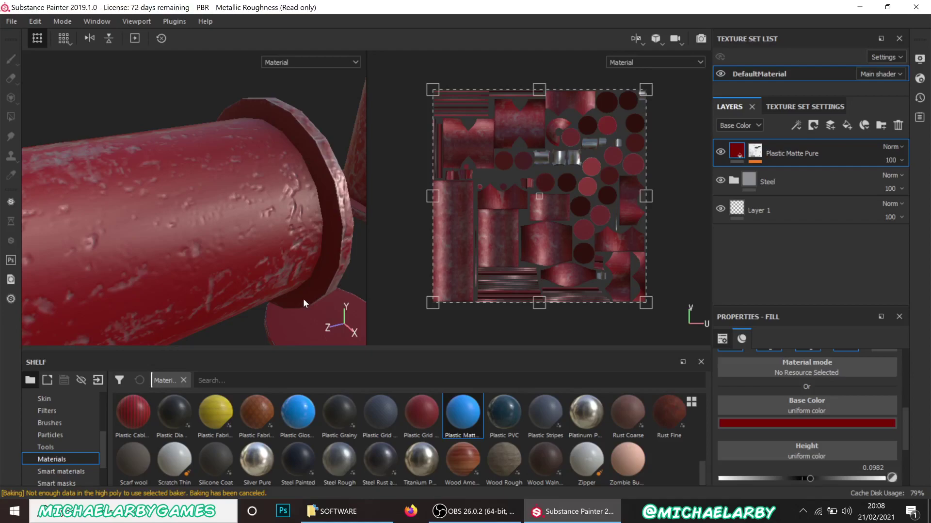
left_click_drag(304, 290, 302, 194, "alt")
scroll(454, 183, "up", 10)
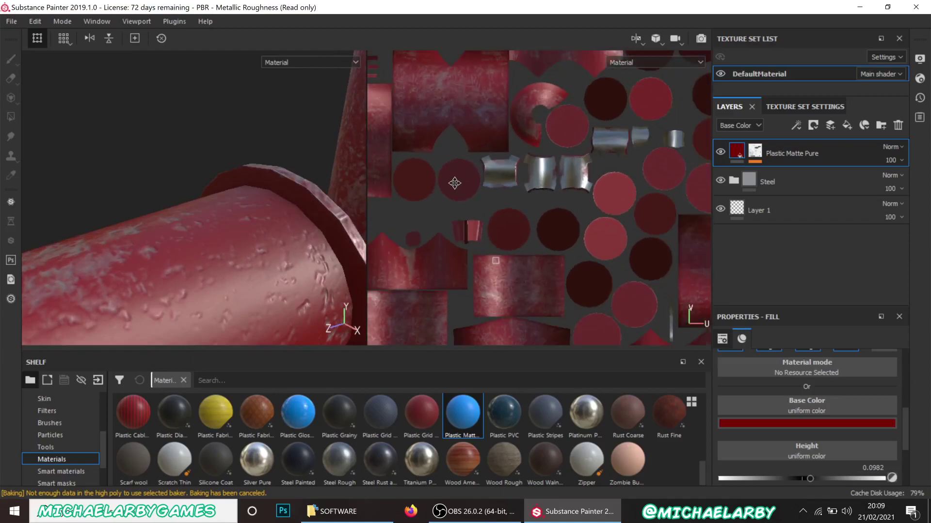
scroll(454, 183, "up", 3)
scroll(601, 121, "up", 6)
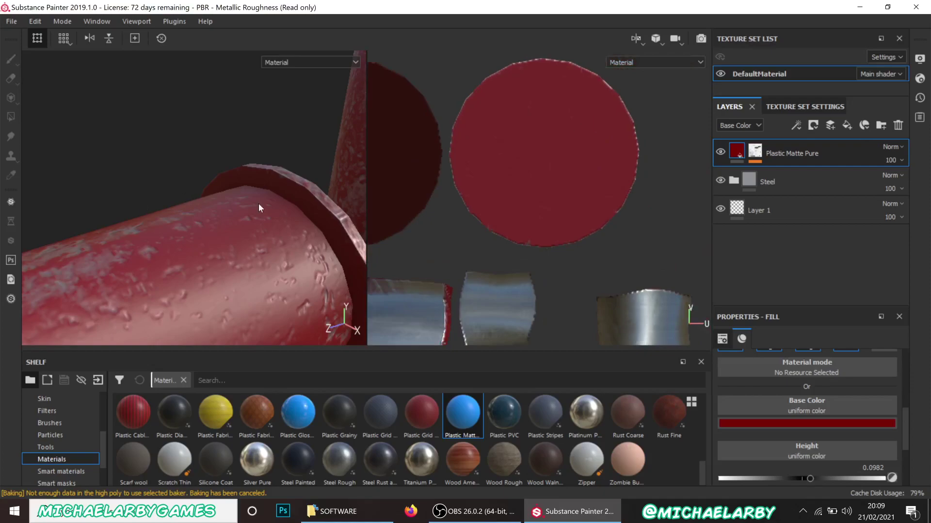
scroll(172, 192, "down", 5)
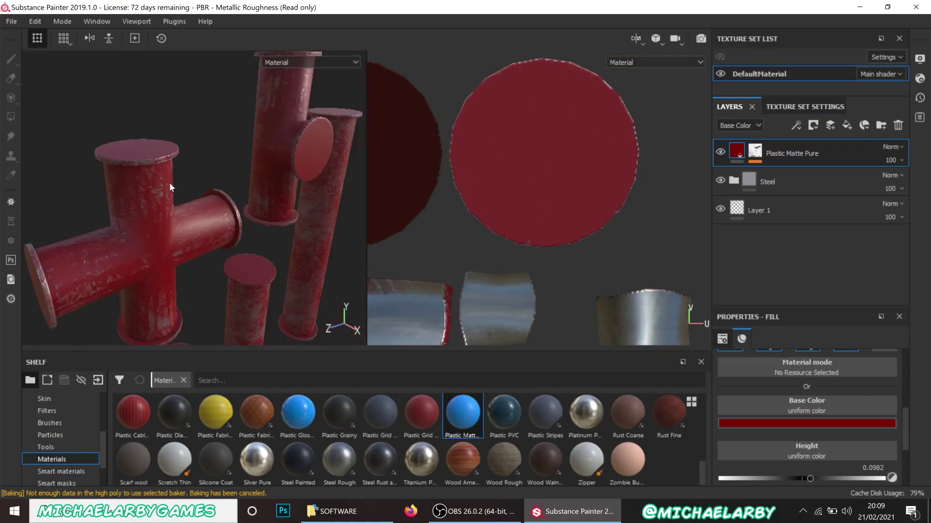
scroll(170, 182, "down", 8)
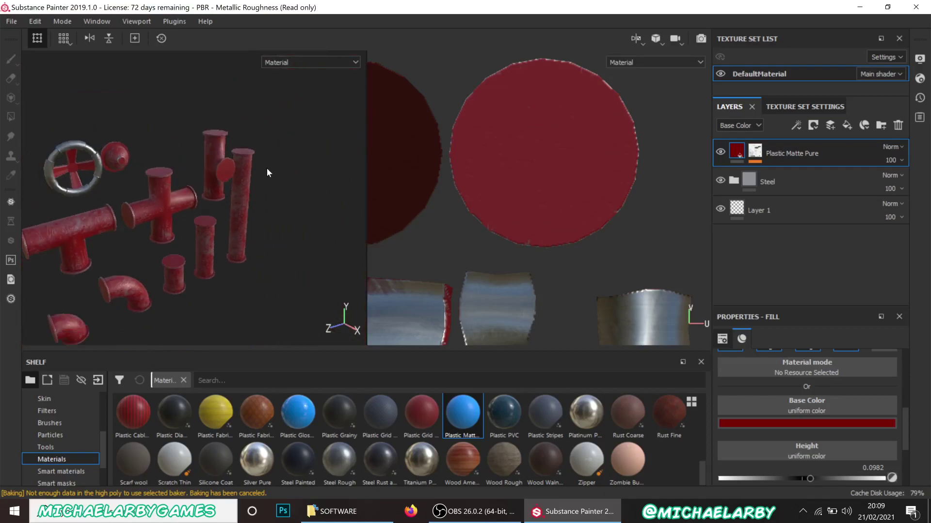
scroll(266, 168, "up", 10)
left_click_drag(280, 152, 272, 125, "alt")
middle_click_drag(259, 179, 98, 186, "alt")
left_click_drag(98, 186, 191, 124, "alt")
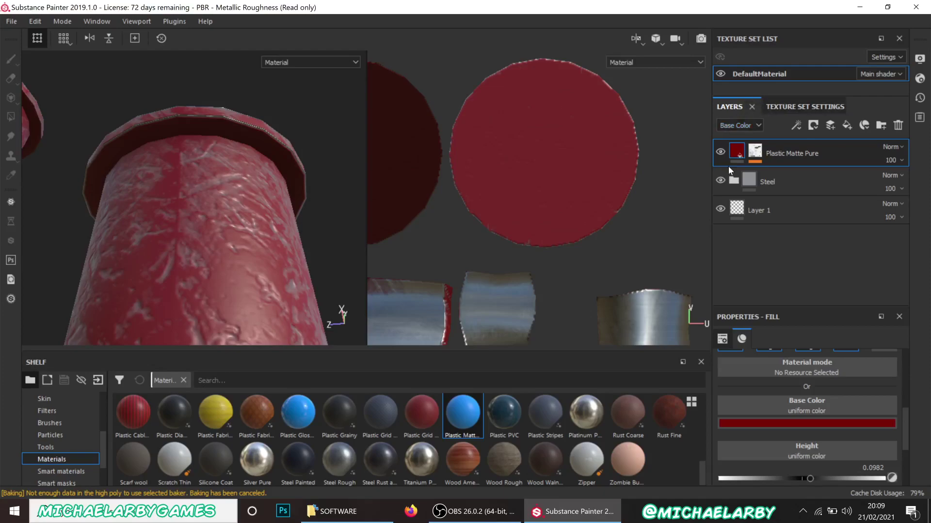
Add a fill layer above Plastic Matte Pure and set its base color to mid grey (R, G and B 0.228)
left_click(772, 106)
left_click(729, 106)
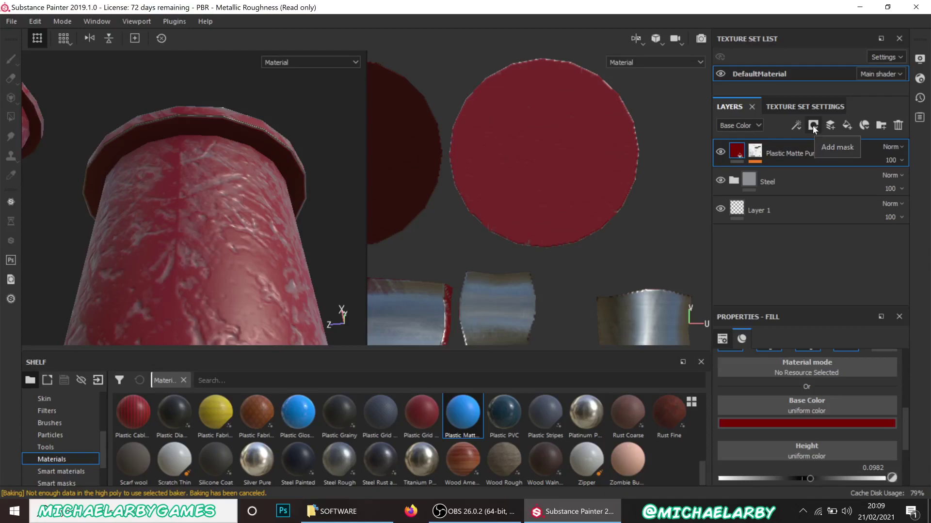
left_click(847, 125)
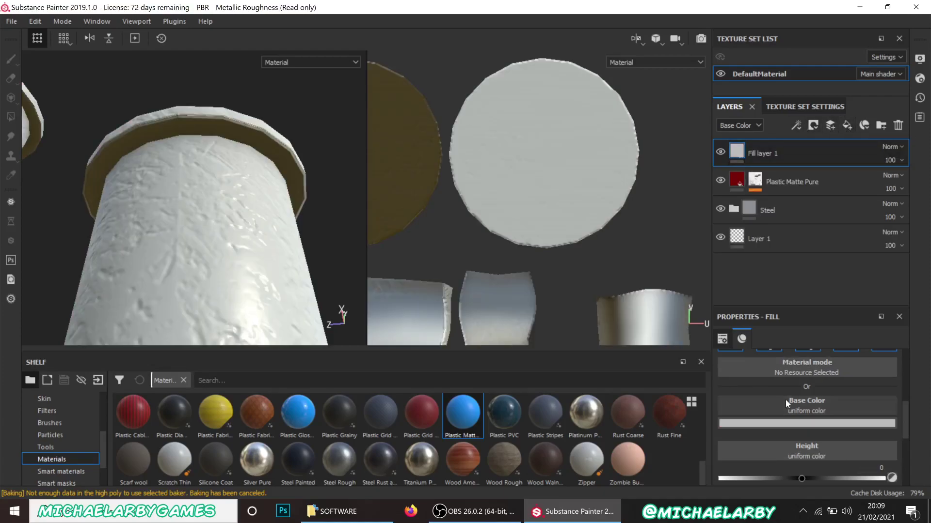
left_click(797, 428)
left_click_drag(769, 336, 761, 344)
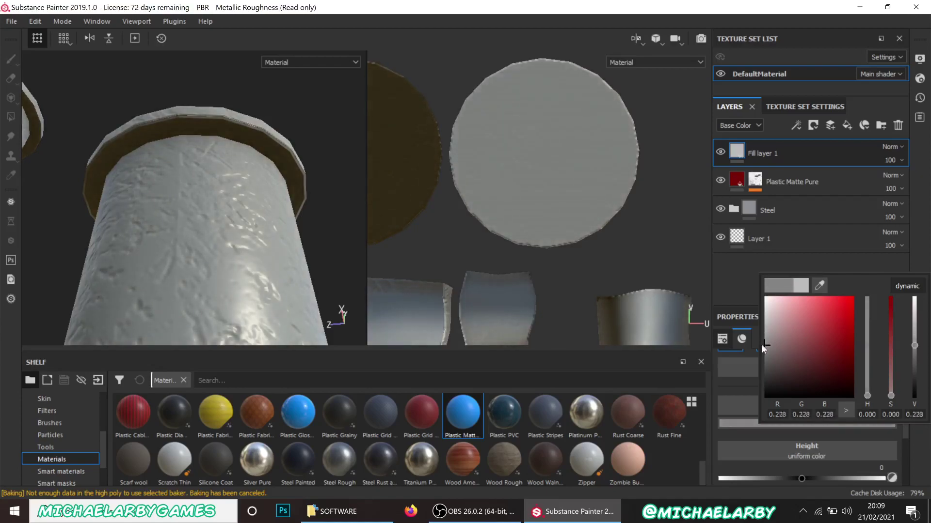
Set the new fill layer's height to 0.3091 and its roughness to 0.2582, and check the surface on the pipe
scroll(786, 408, "down", 3)
scroll(786, 409, "up", 2)
scroll(786, 408, "down", 1)
left_click_drag(801, 406, 826, 407)
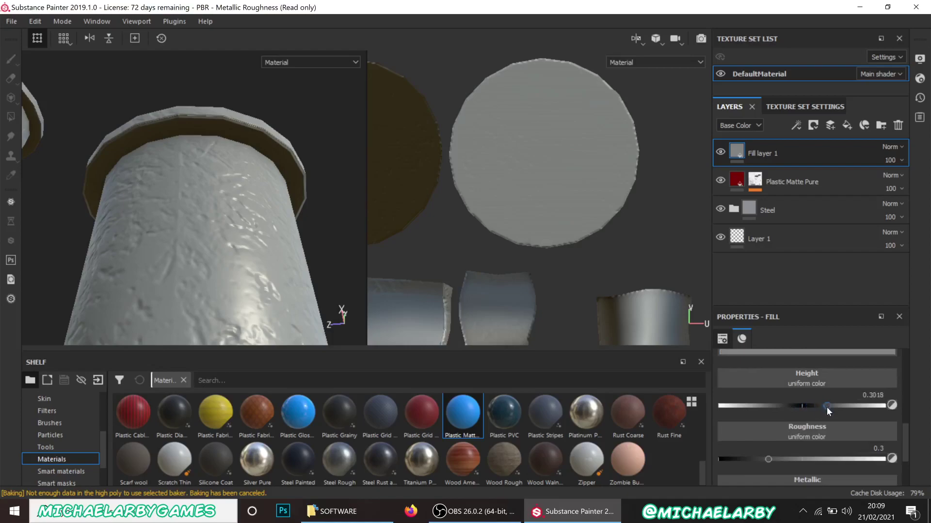
scroll(804, 430, "down", 1)
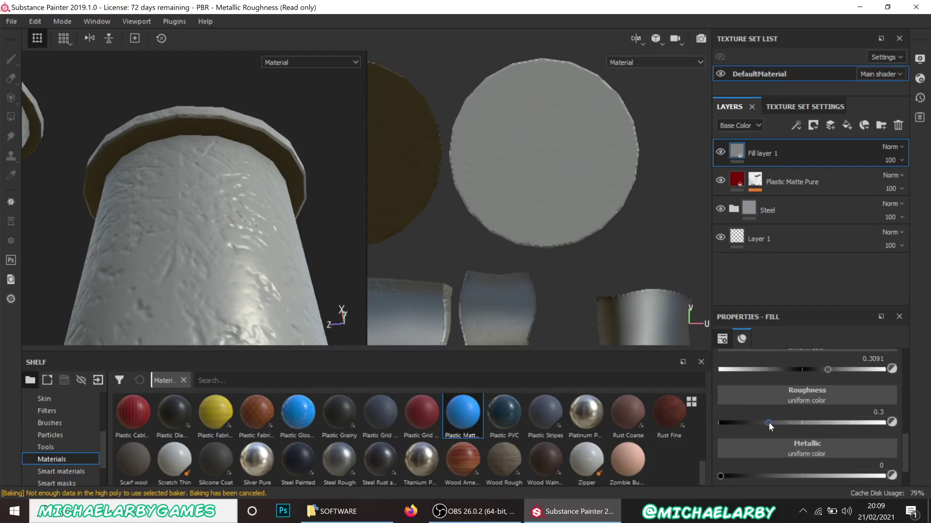
mouse_move(769, 423)
left_mouse_down()
mouse_move(783, 424)
mouse_move(761, 427)
left_mouse_up()
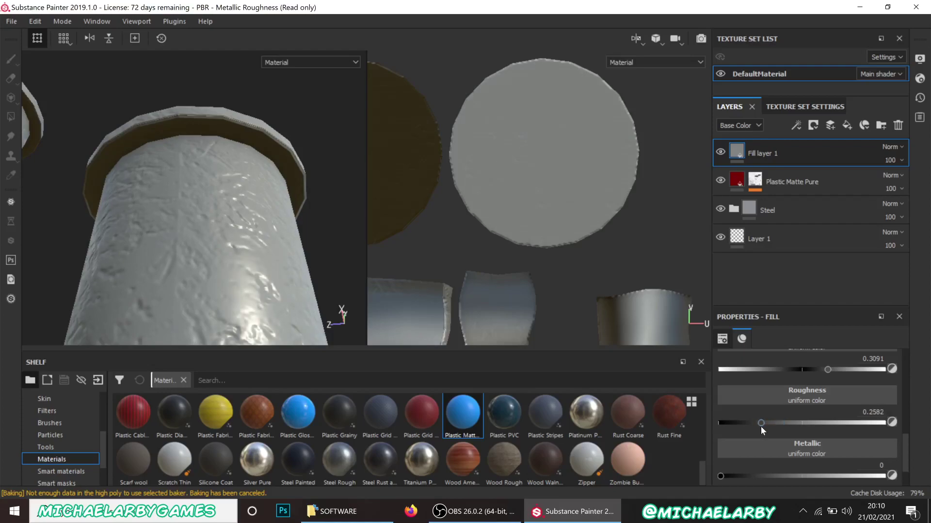
left_click_drag(181, 167, 174, 141, "alt")
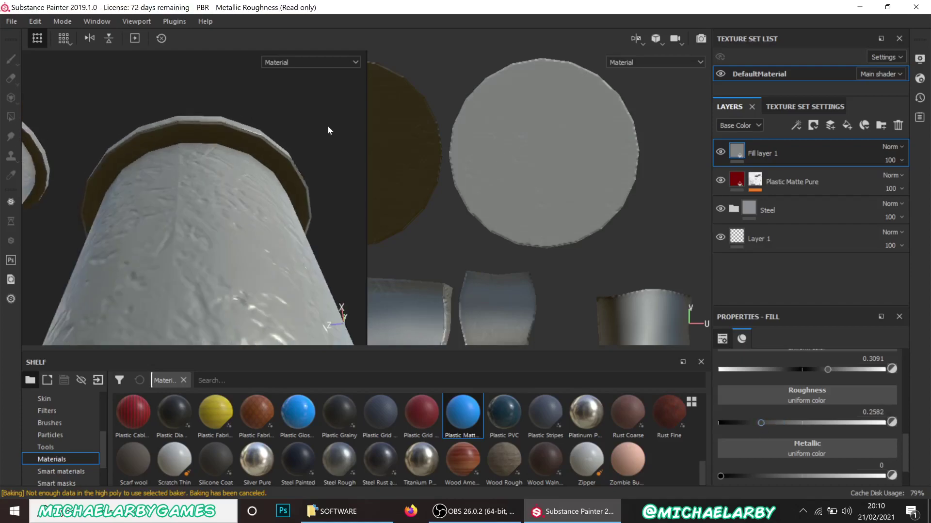
Add a black mask to Fill layer 1 and set the paint brush's alpha hardness to 1
left_click(814, 125)
left_click(829, 155)
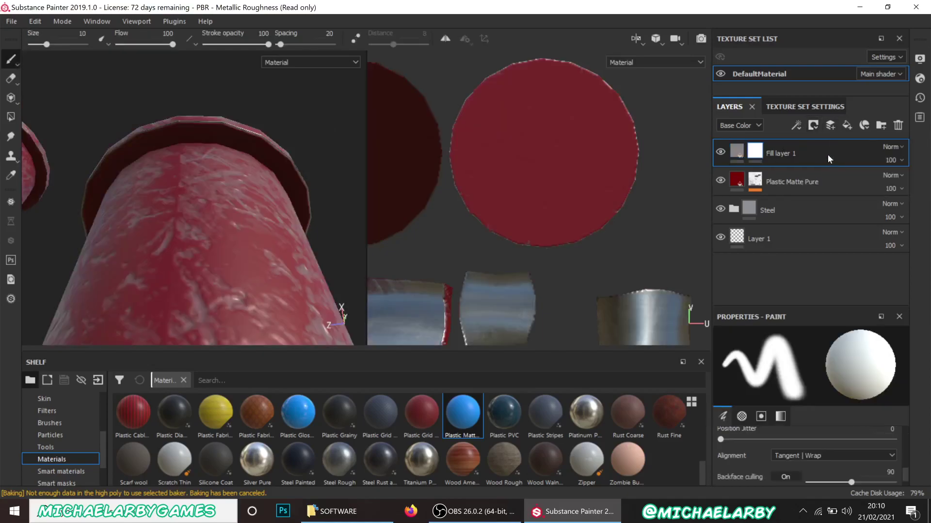
scroll(790, 426, "down", 3)
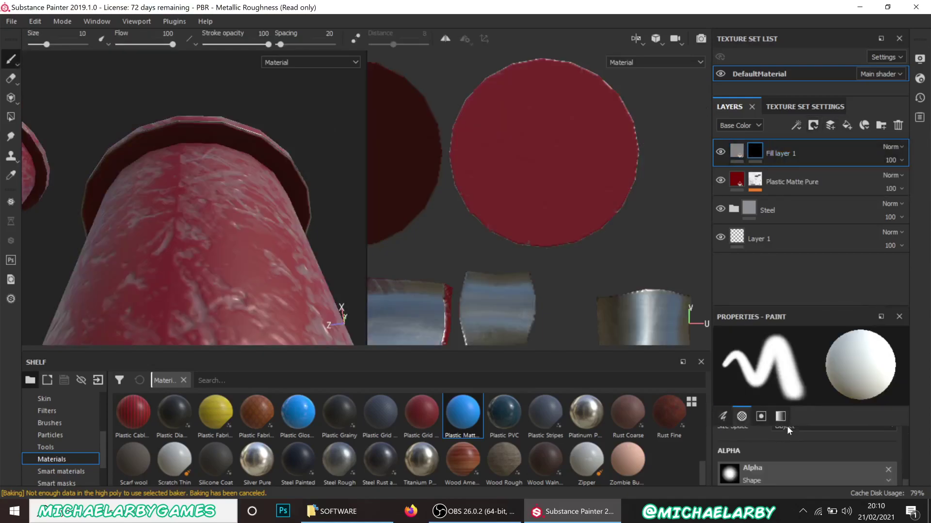
left_click_drag(798, 310, 797, 190)
left_click_drag(759, 417, 894, 417)
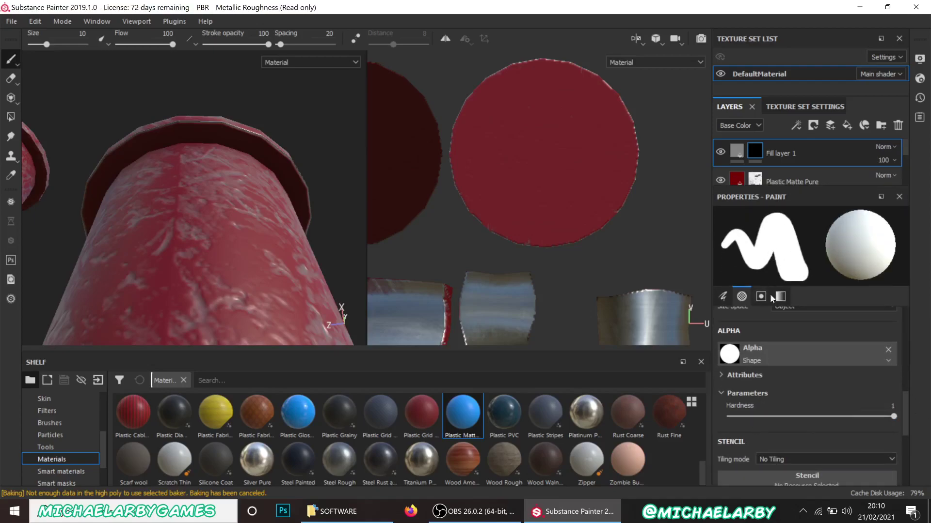
Try a size 10 brush stamp on the pipe's side, check it from another angle, and undo it
mouse_move(218, 217)
left_mouse_down("alt")
mouse_move(166, 208)
mouse_move(204, 260)
left_mouse_up("alt")
left_click(208, 242)
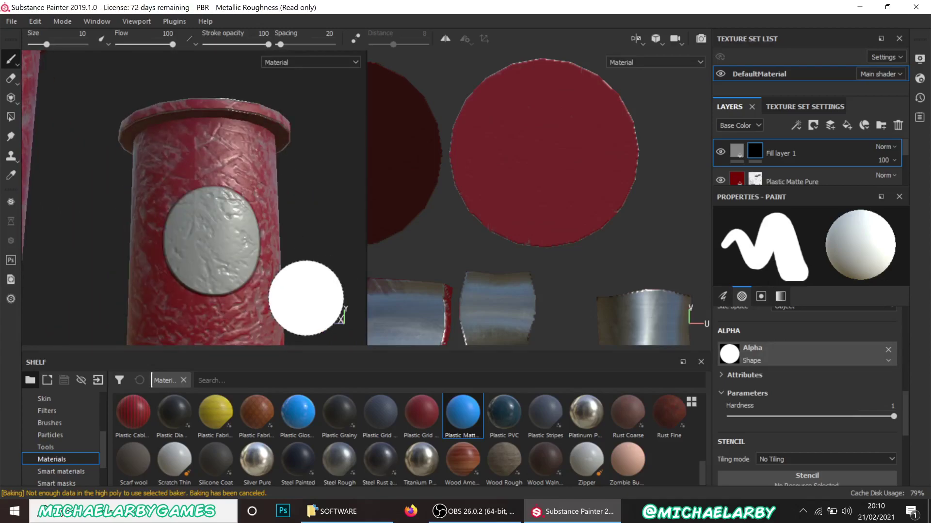
left_click_drag(270, 228, 330, 227, "alt")
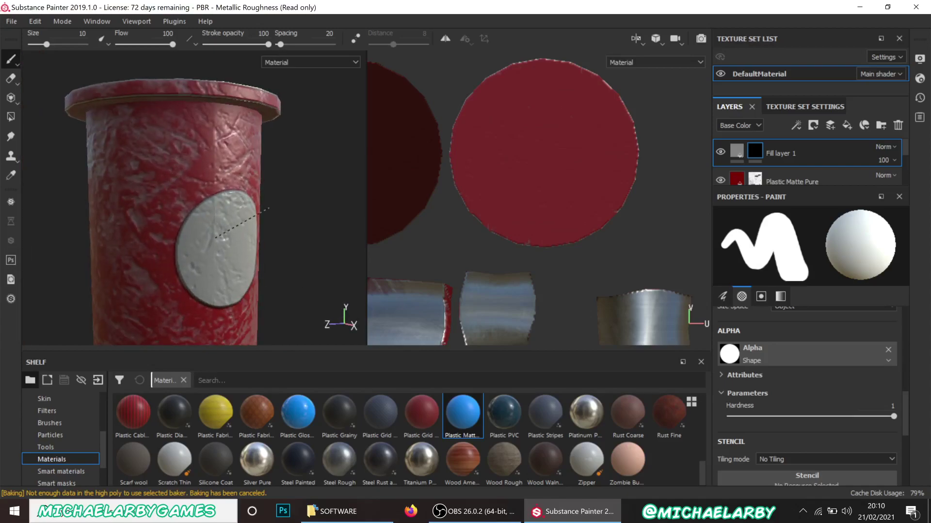
right_click_drag(339, 218, 288, 219, "shift")
key("ctrl+z")
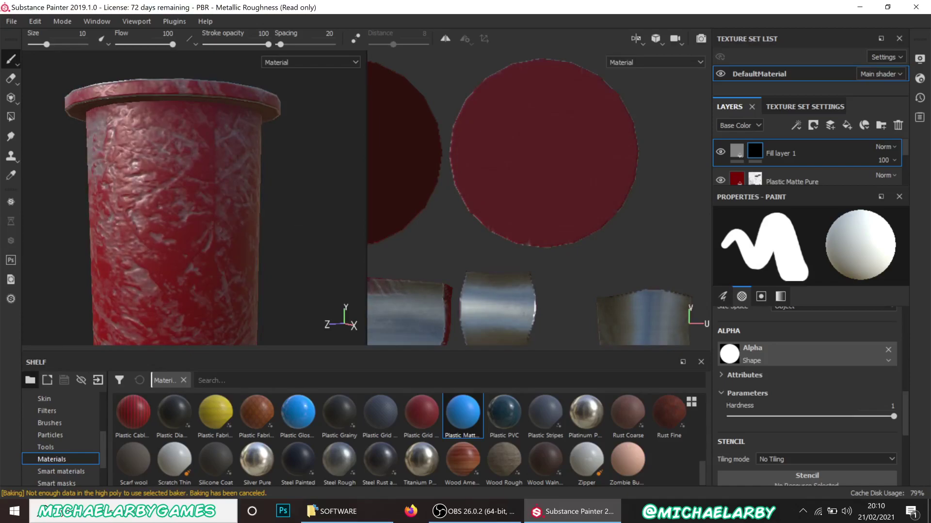
Reduce the brush size to 0.84 and paint two round bolt spots on the underside of the pipe's flange
left_click_drag(251, 225, 196, 131, "alt")
mouse_move(217, 185)
right_mouse_down("ctrl")
mouse_move(252, 184)
mouse_move(183, 167)
right_mouse_up("ctrl")
left_click(170, 155)
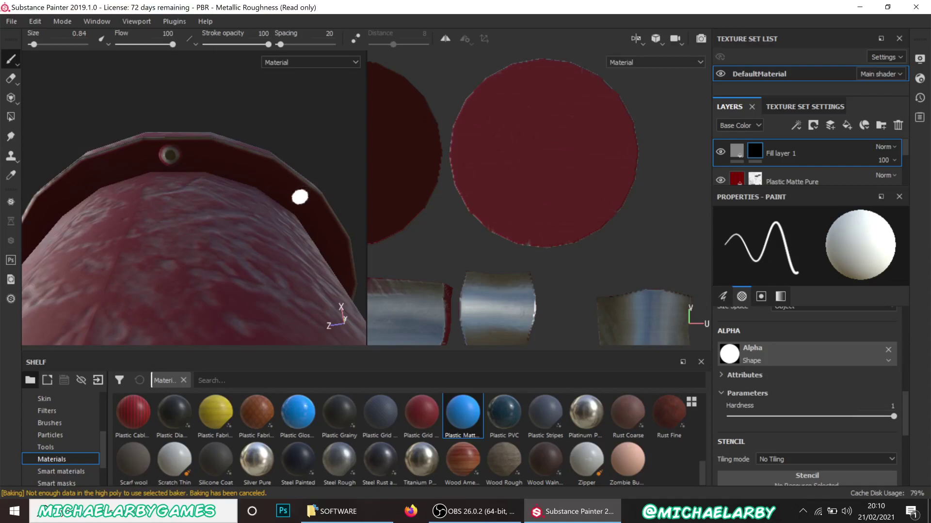
left_click(301, 200)
key("alt")
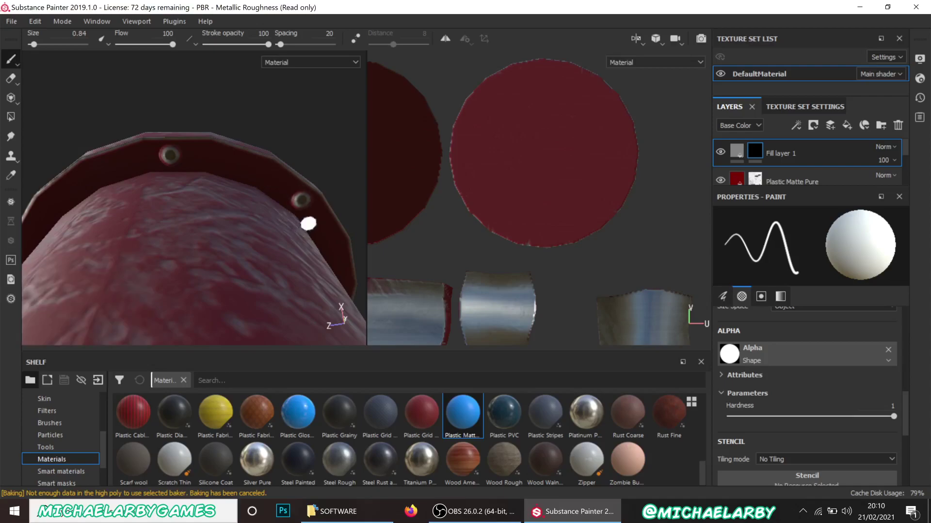
left_click_drag(297, 201, 221, 218, "alt")
left_click_drag(280, 219, 208, 223, "alt")
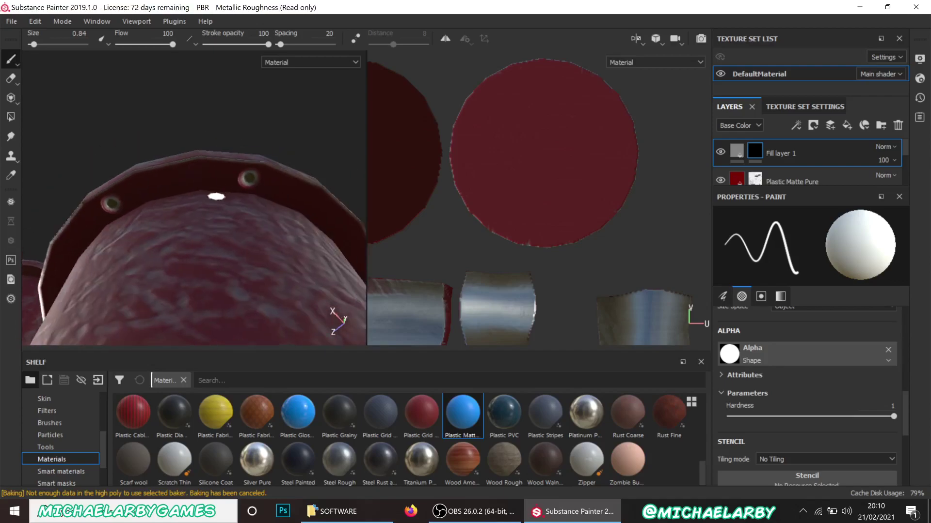
Paint six round bolt spots spaced around the rim of the dark flange disc beside the red pipe island on the UV layout
scroll(563, 225, "down", 4)
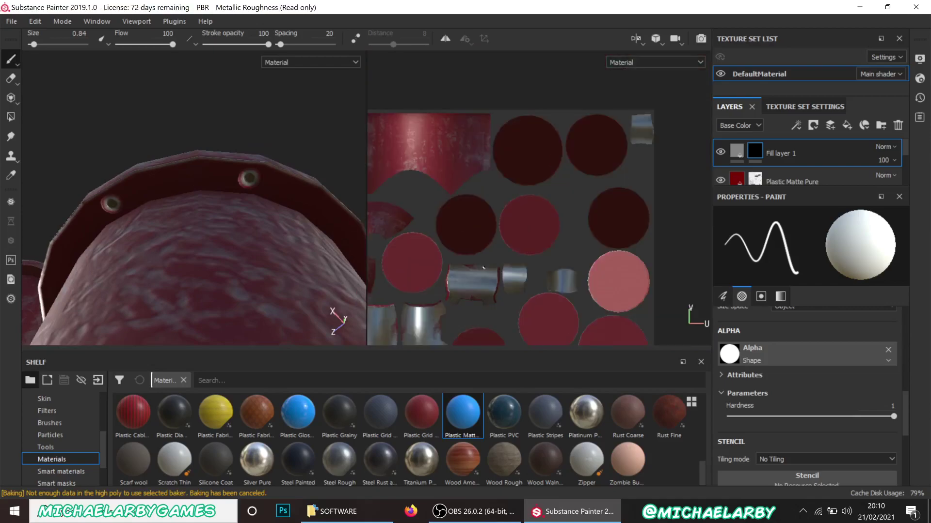
scroll(483, 267, "down", 5)
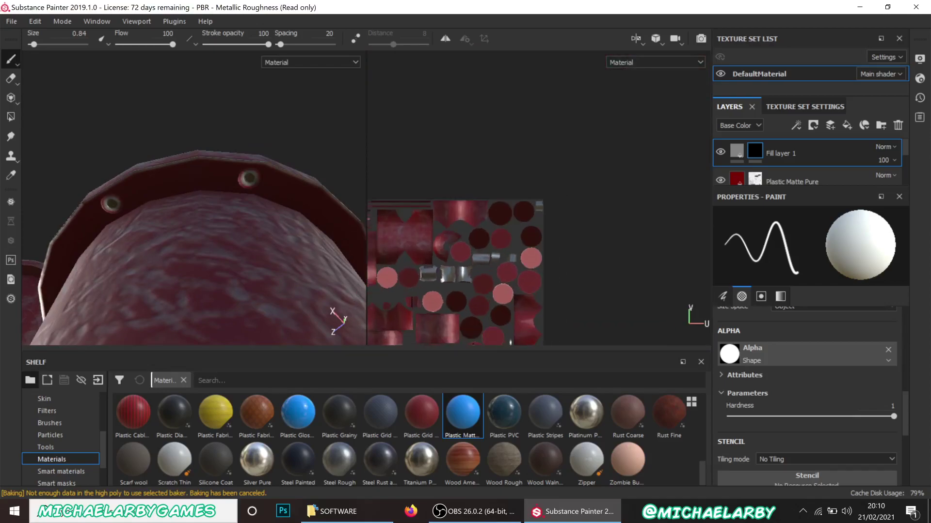
scroll(480, 218, "up", 5)
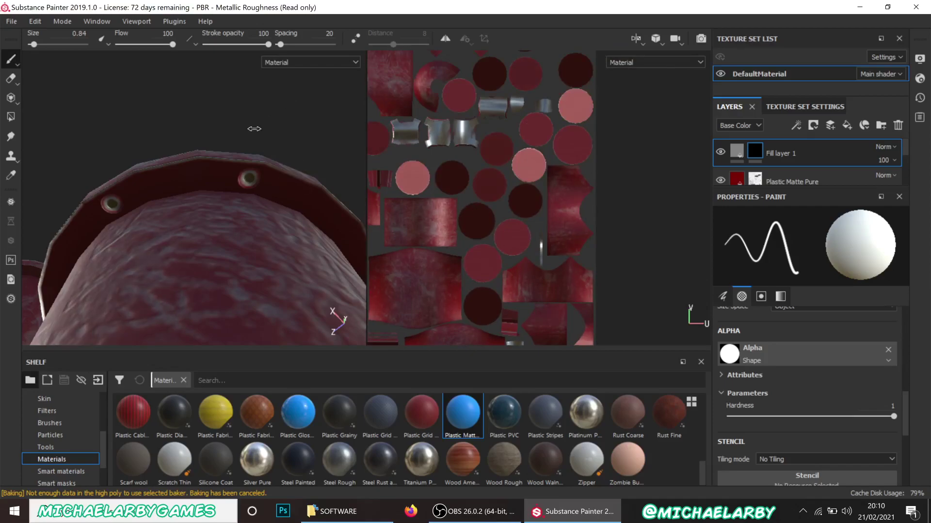
left_click_drag(504, 178, 567, 260, "alt")
scroll(633, 170, "up", 5)
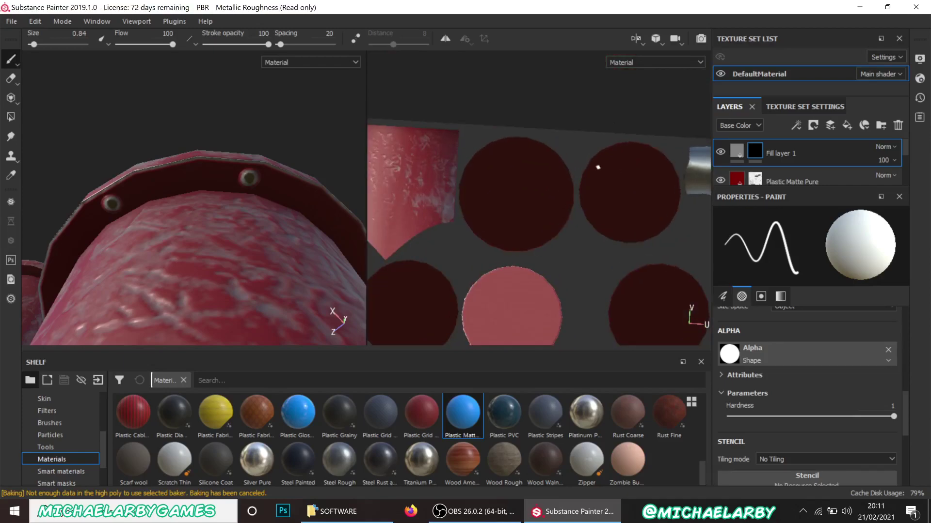
scroll(536, 144, "up", 2)
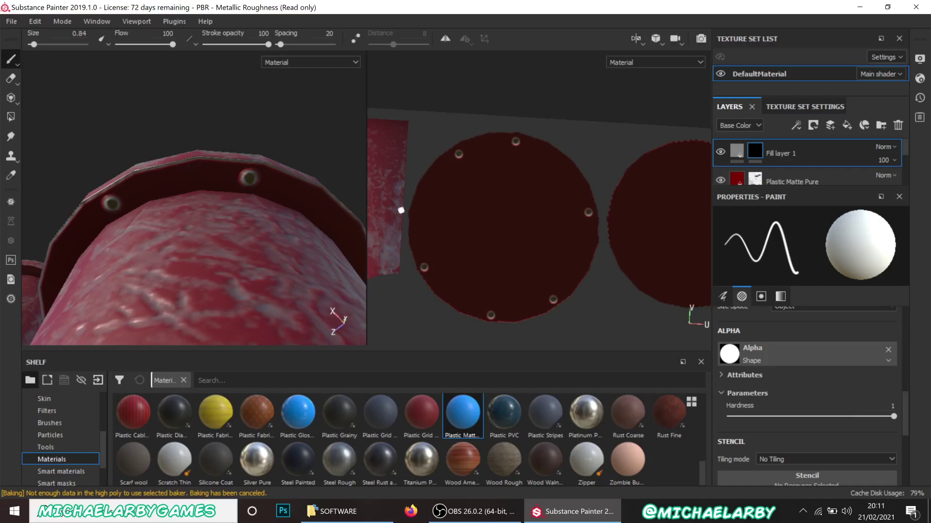
Paint round bolt spots around the rim of the adjacent dark UV disc near the steel island, and check the flange in the 3D view
scroll(440, 192, "down", 3)
scroll(440, 194, "down", 2)
scroll(621, 198, "up", 2)
scroll(512, 210, "up", 2)
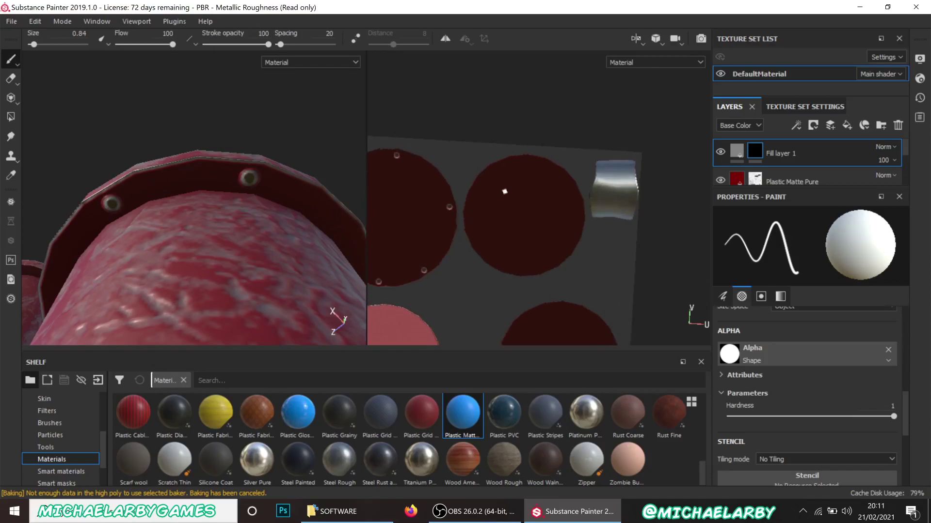
scroll(521, 228, "down", 3)
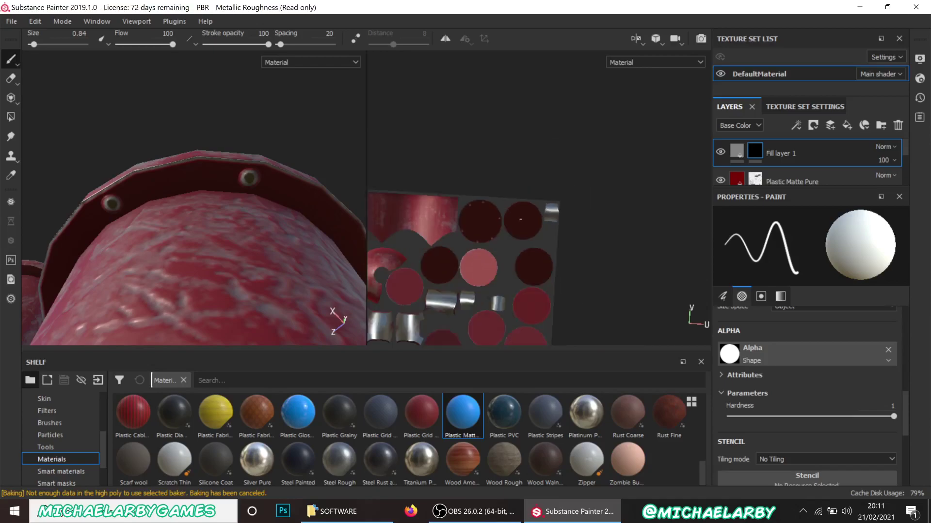
left_click_drag(619, 205, 590, 248, "alt")
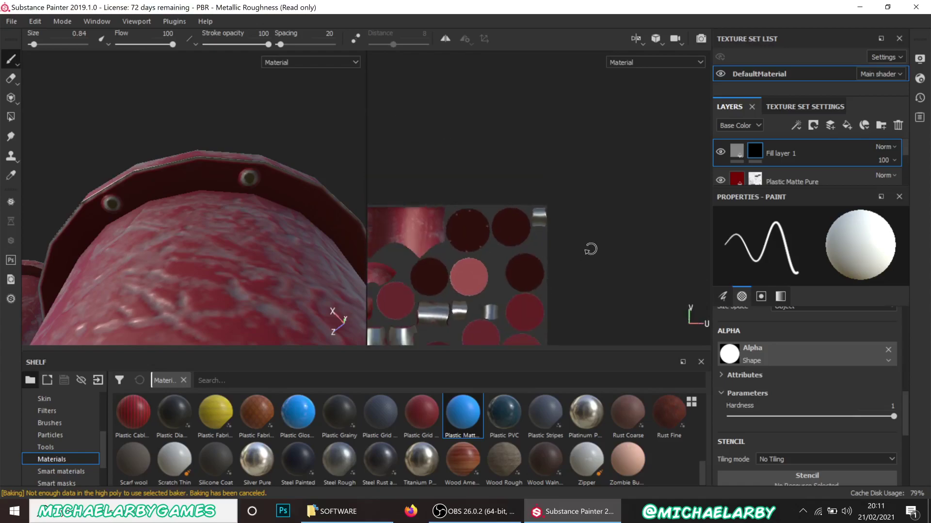
scroll(488, 252, "up", 4)
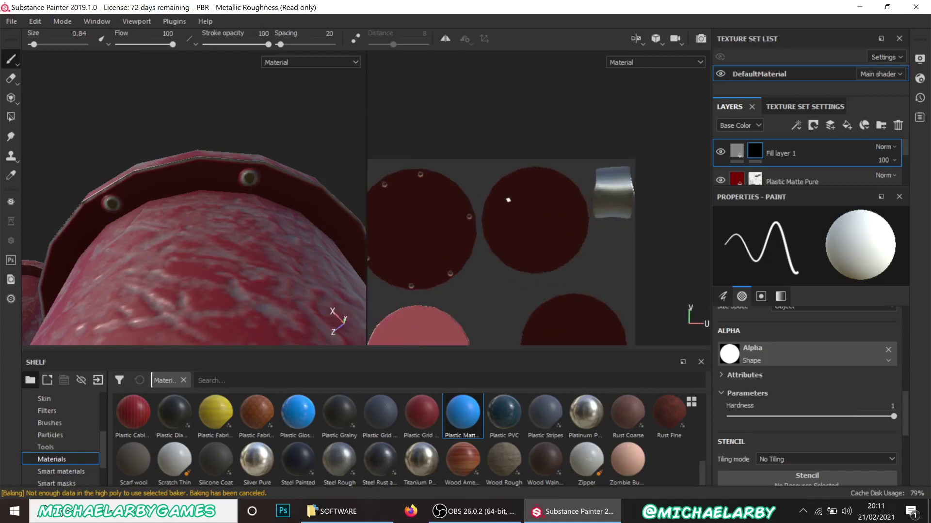
scroll(546, 178, "up", 2)
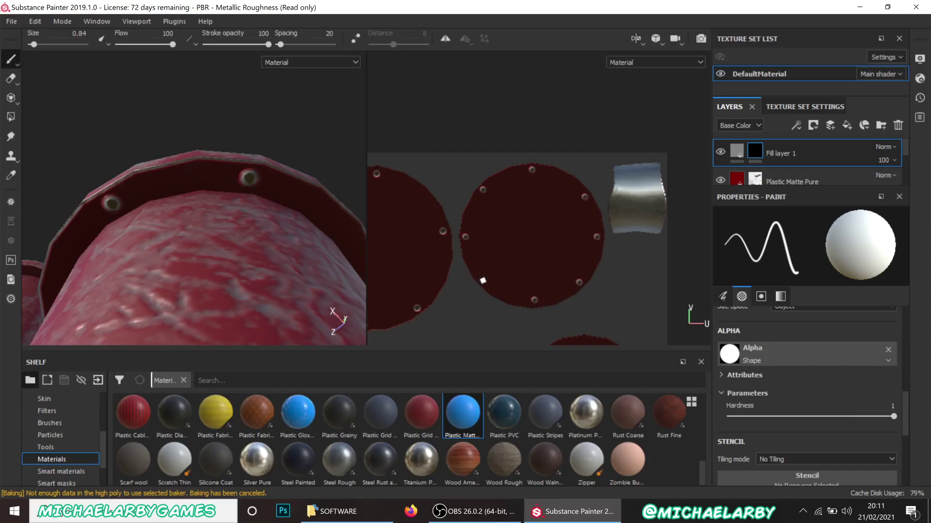
scroll(601, 199, "down", 5)
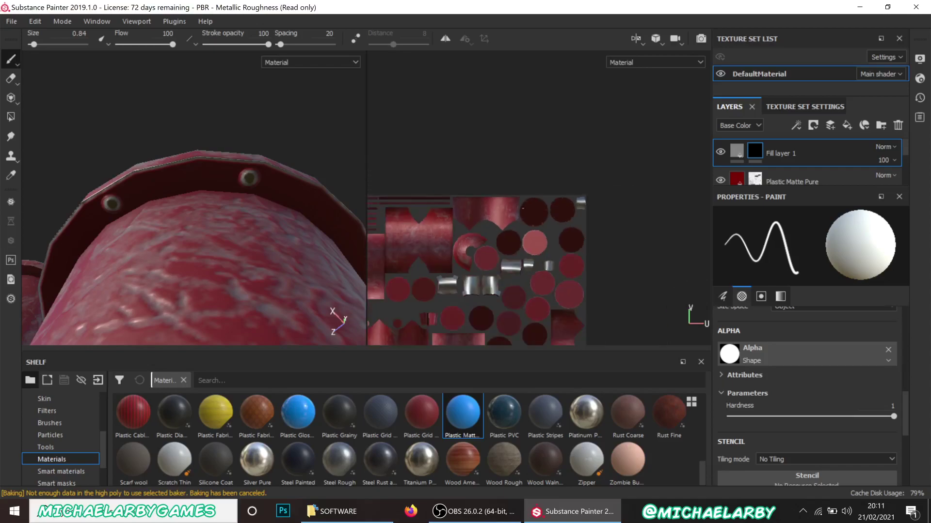
scroll(533, 243, "down", 3)
scroll(354, 208, "up", 4)
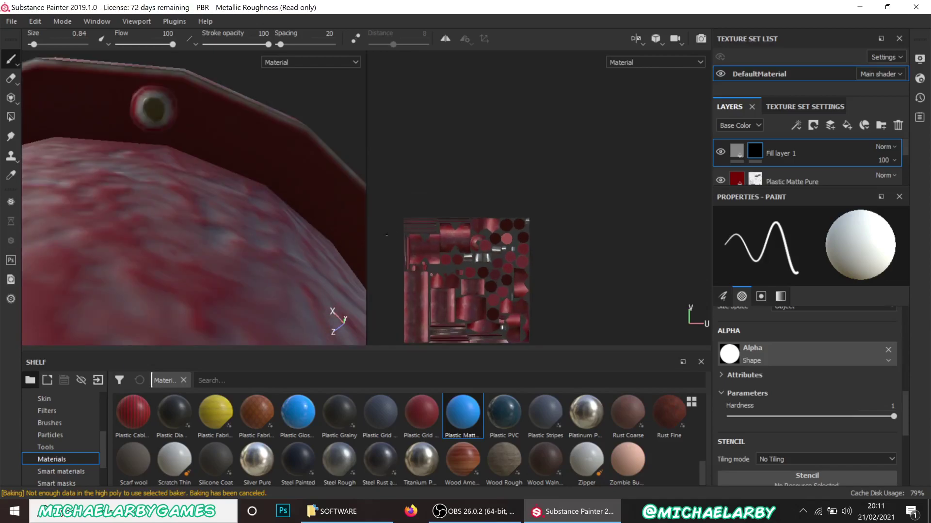
scroll(268, 187, "down", 3)
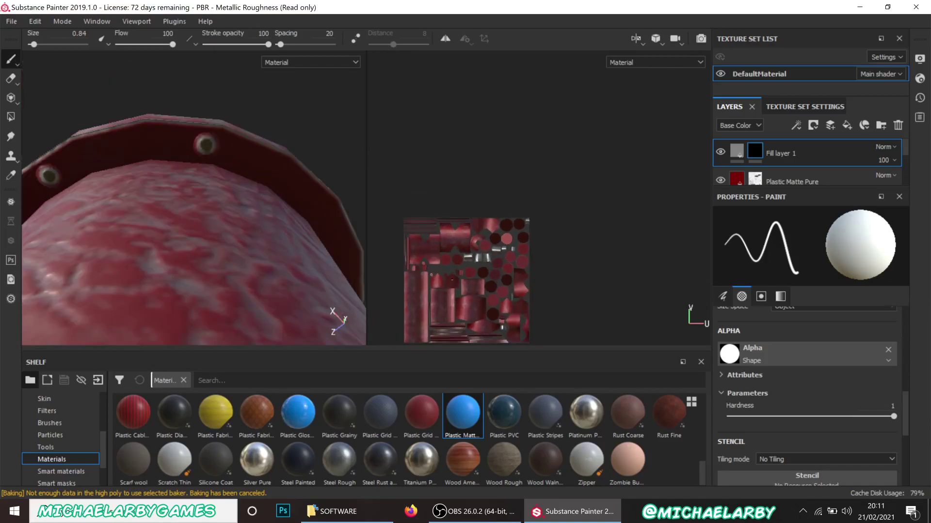
Paint five more round bolt spots spaced along the dark flange strip on the UV layout, continuing from the two existing bolts
scroll(414, 225, "up", 5)
scroll(407, 219, "up", 4)
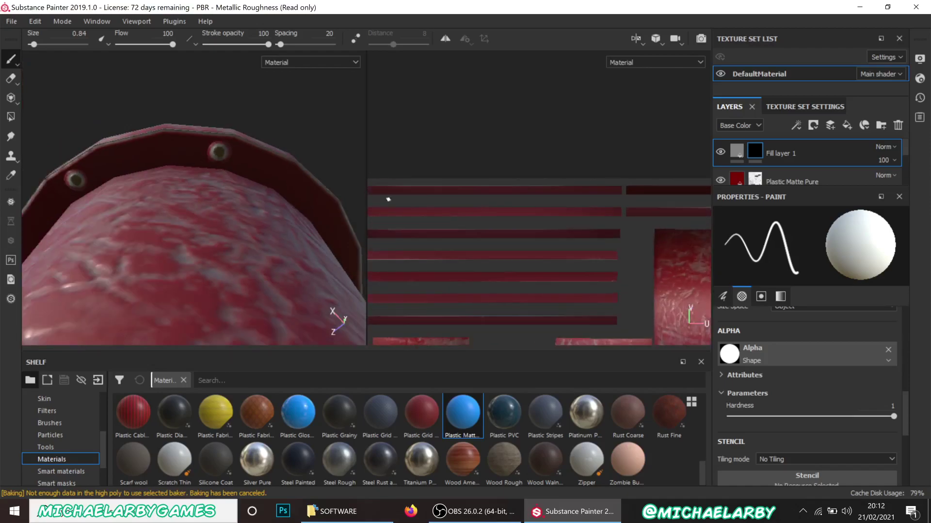
scroll(425, 216, "down", 5)
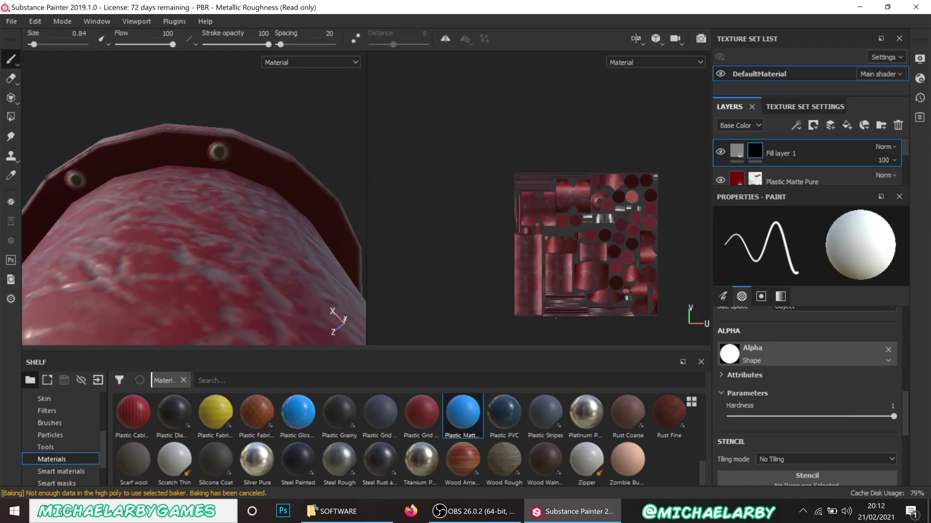
scroll(576, 312, "up", 5)
scroll(576, 312, "up", 1)
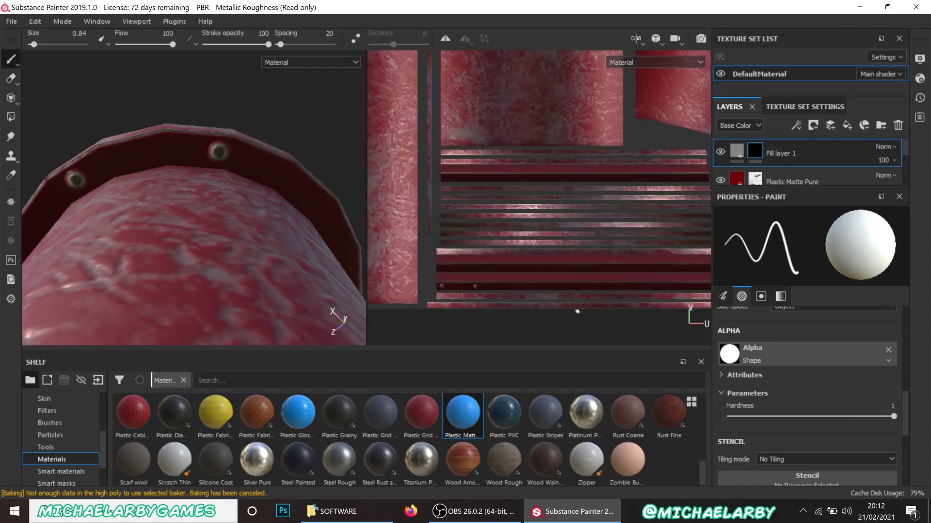
scroll(417, 259, "up", 3)
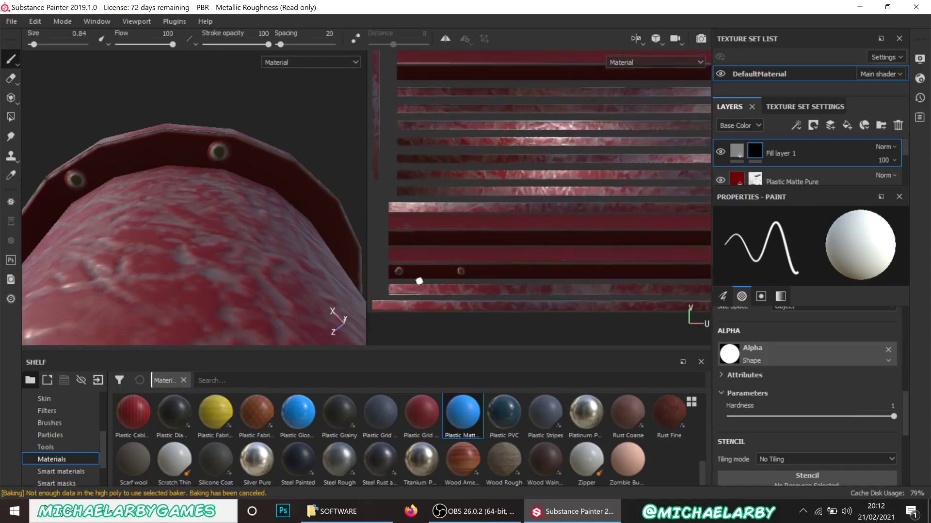
scroll(449, 274, "down", 4)
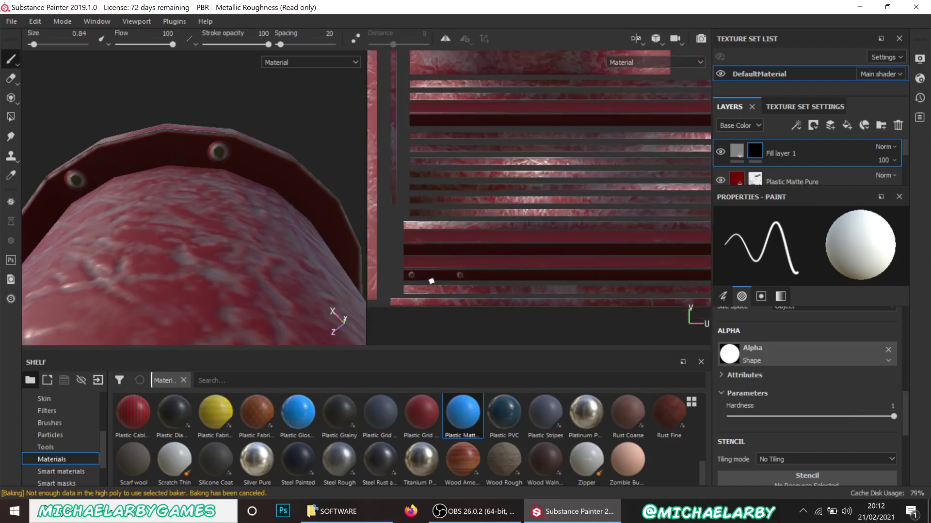
scroll(474, 274, "up", 2)
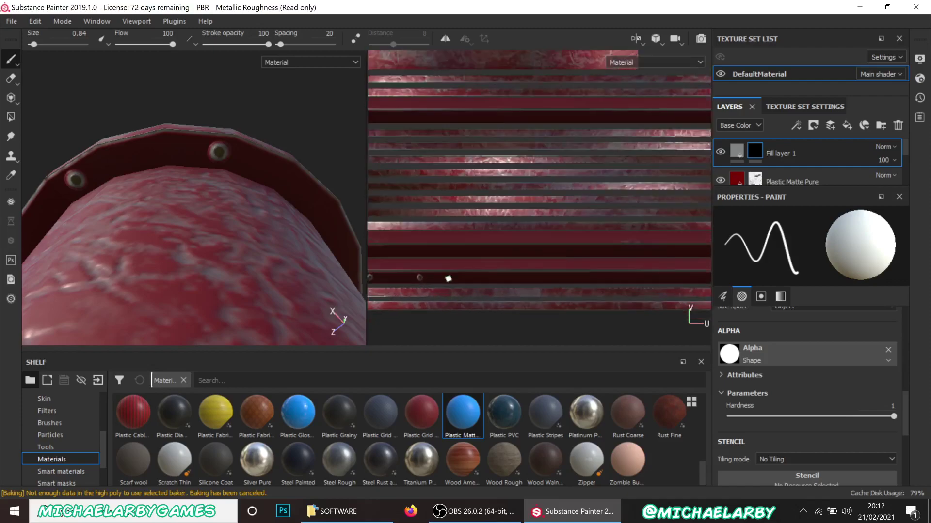
left_click(475, 279)
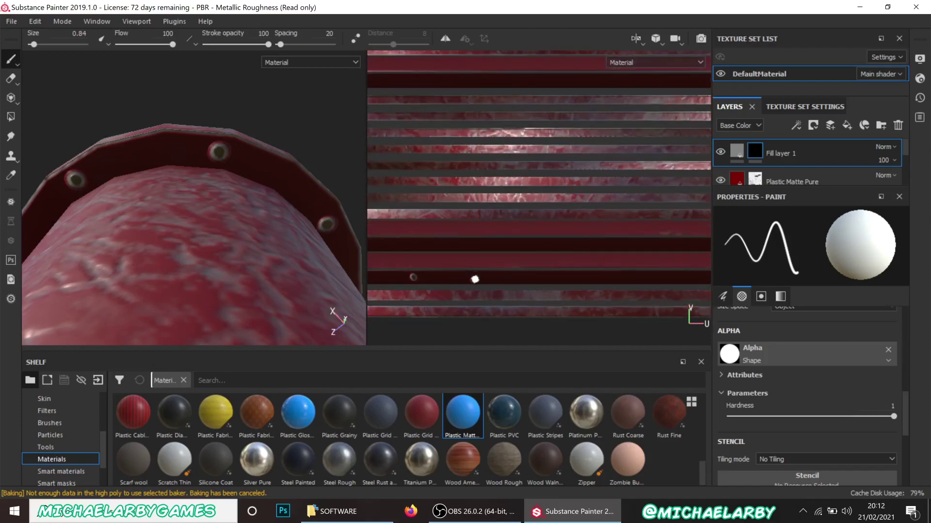
left_click(563, 277)
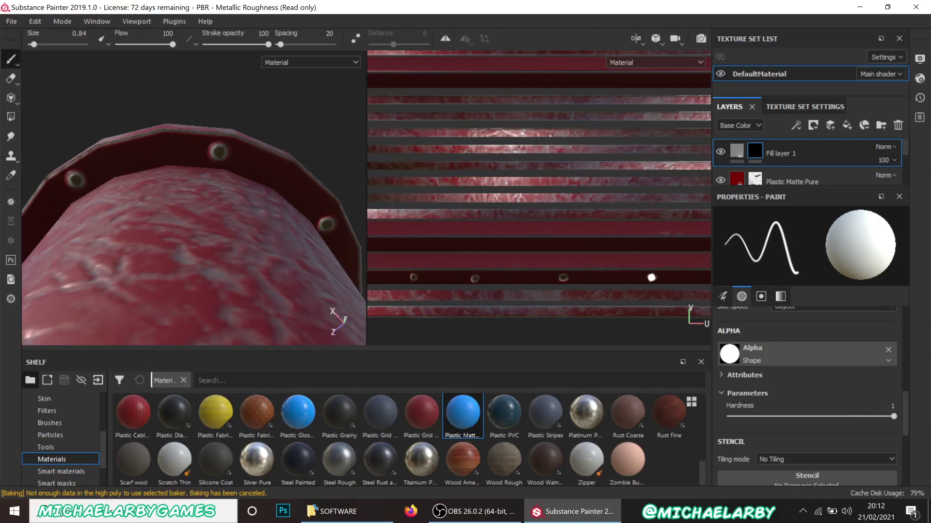
scroll(651, 277, "down", 5)
scroll(518, 272, "up", 3)
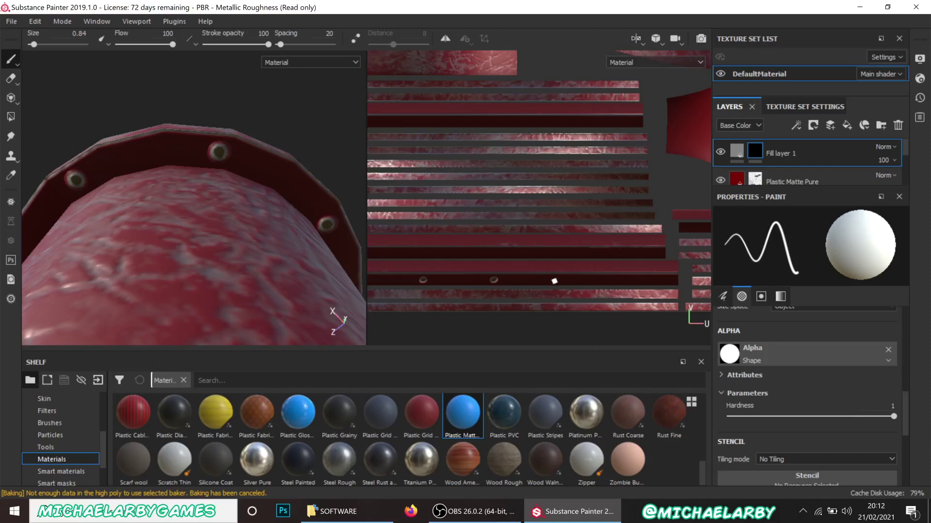
scroll(556, 277, "down", 3)
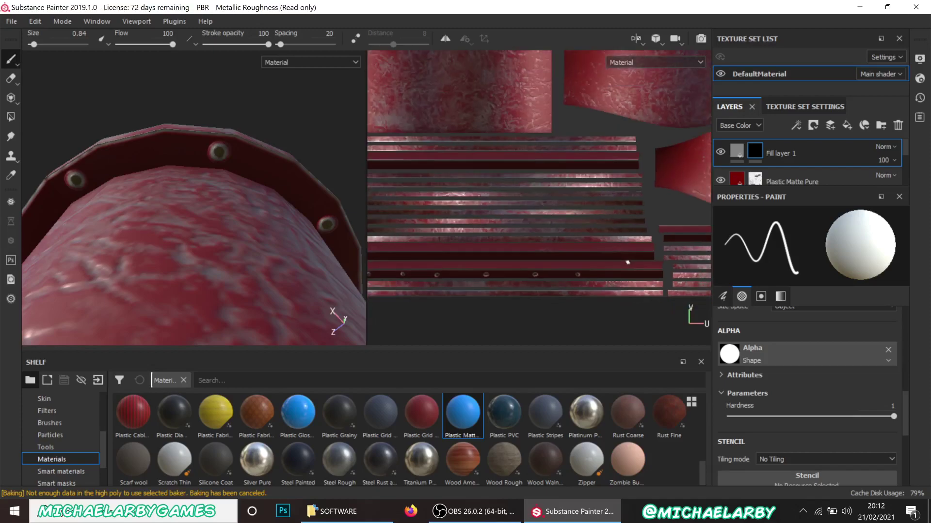
scroll(639, 267, "up", 2)
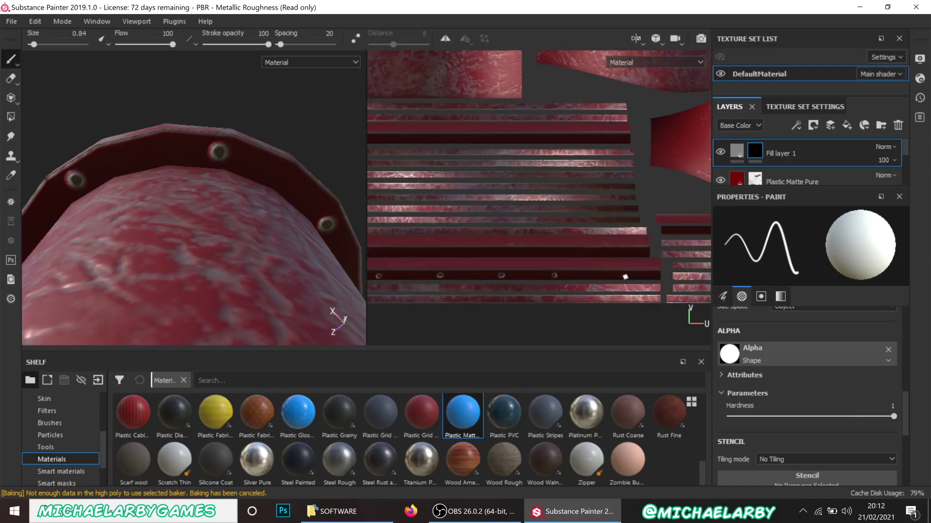
Paint round bolt spots around the inner face of the tee pipe's side-branch flange in the 3D view, working from both sides
left_click_drag(169, 197, 191, 290, "alt")
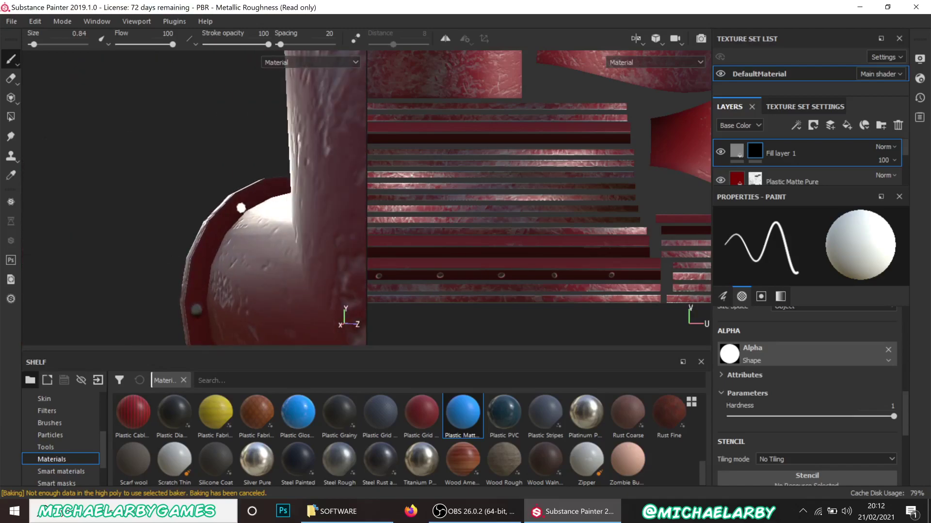
left_click_drag(231, 214, 252, 243, "alt")
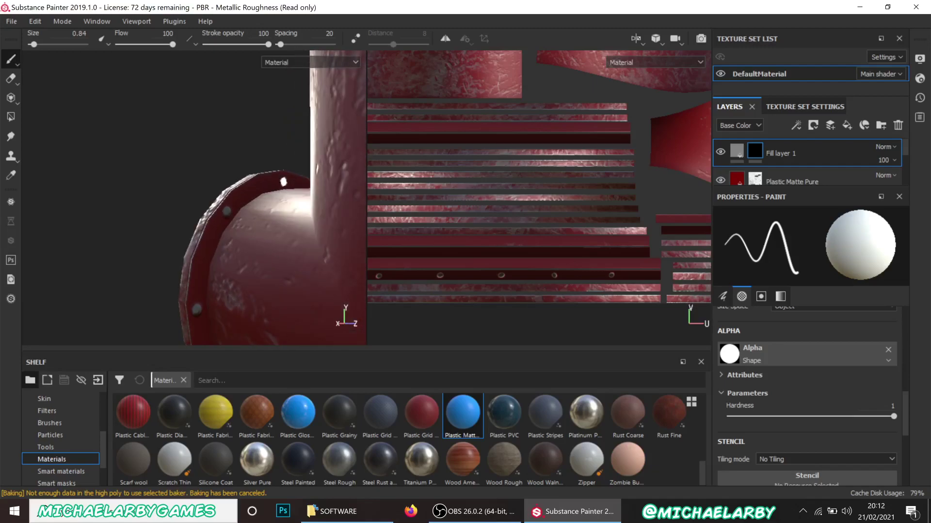
left_click_drag(291, 232, 213, 204, "alt")
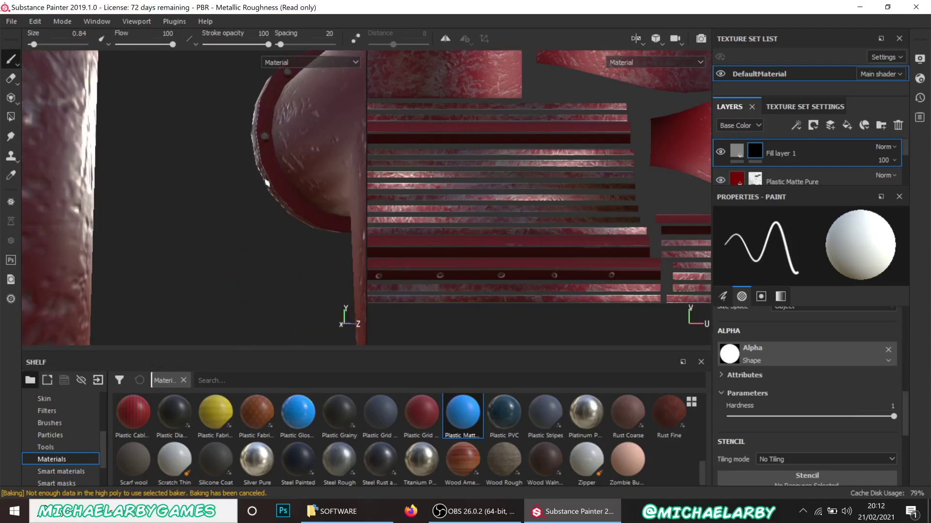
left_click_drag(306, 210, 321, 234, "alt")
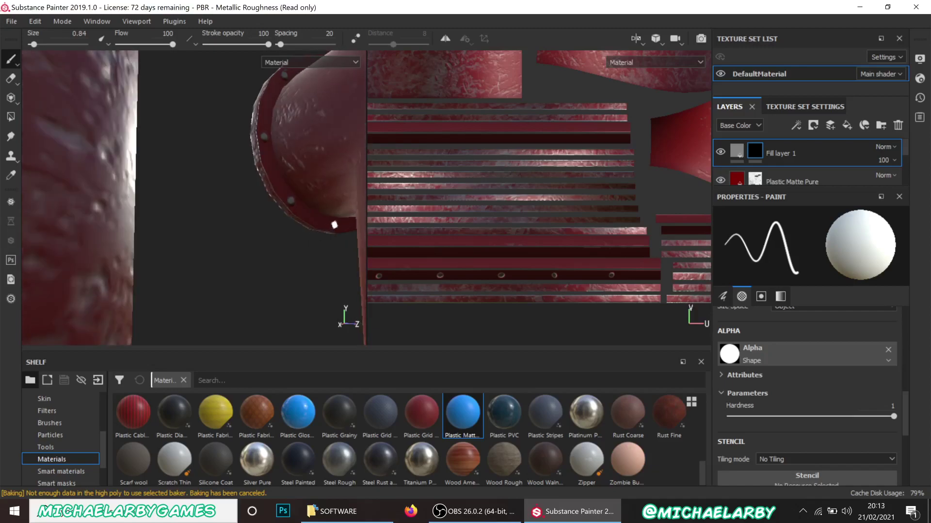
left_click_drag(199, 249, 163, 238, "alt")
mouse_move(280, 217)
left_mouse_down("alt")
mouse_move(76, 231)
mouse_move(124, 193)
mouse_move(196, 225)
mouse_move(184, 228)
mouse_move(252, 210)
mouse_move(216, 146)
left_mouse_up("alt")
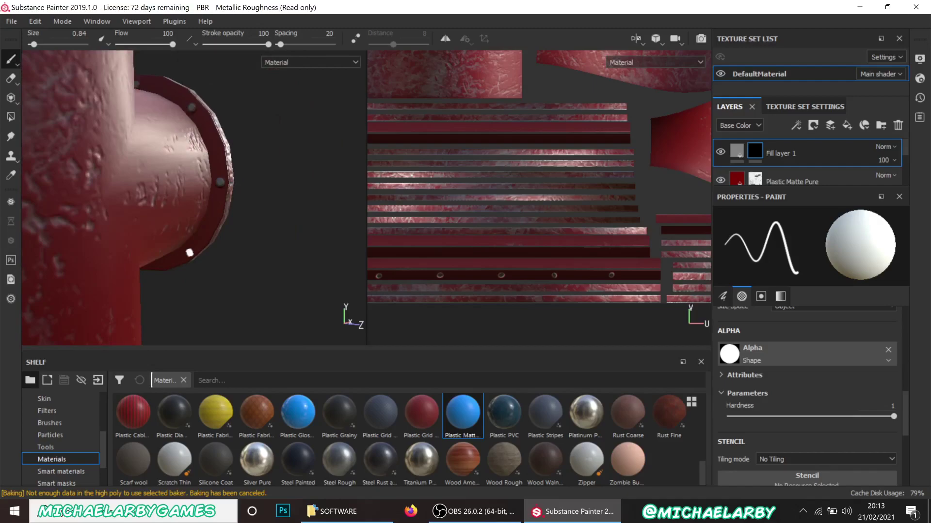
left_click_drag(190, 251, 193, 175, "alt")
Paint round bolt spots along one side of the tall tee pipe's bottom flange in the 3D view
scroll(214, 201, "down", 5)
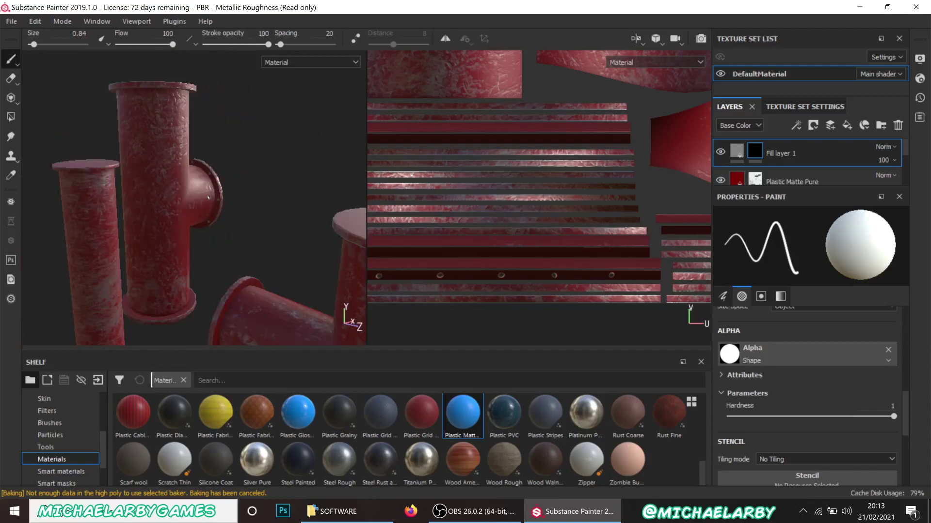
scroll(469, 231, "down", 6)
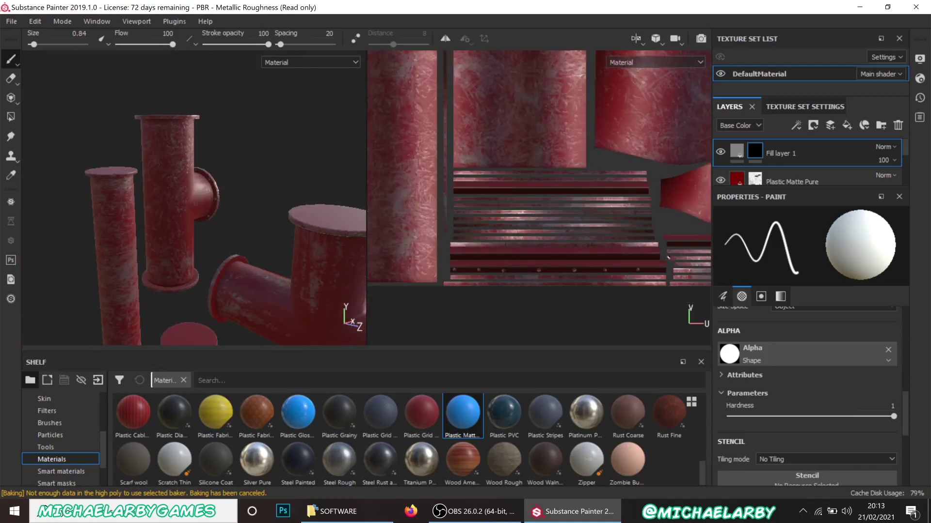
scroll(470, 231, "down", 3)
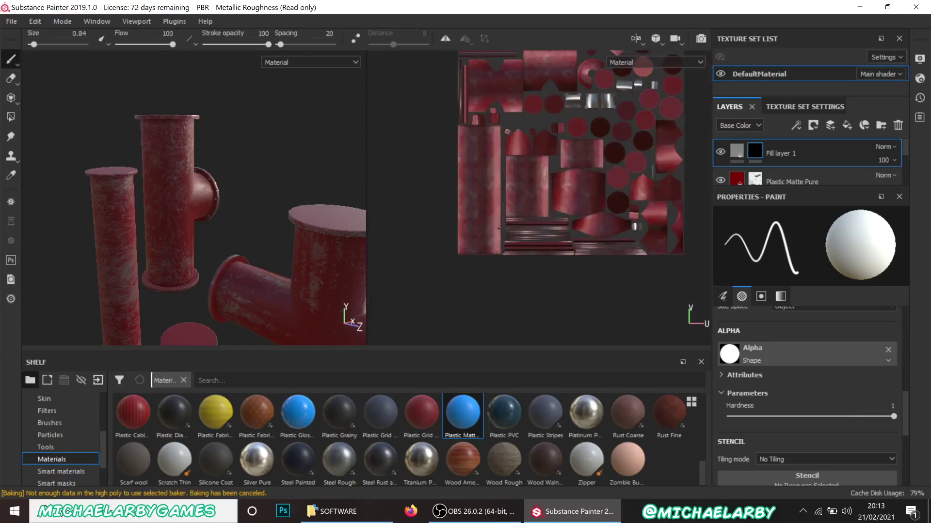
left_click_drag(141, 222, 140, 262, "alt")
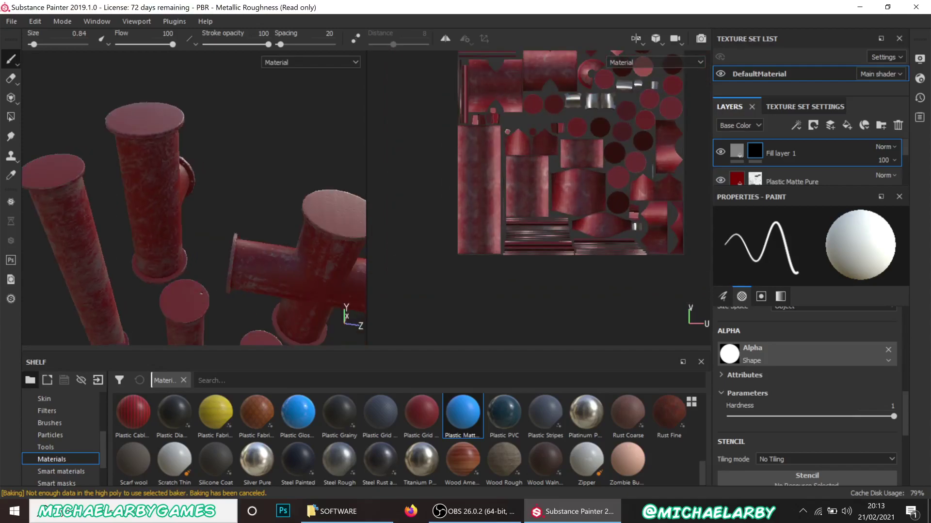
scroll(141, 267, "up", 5)
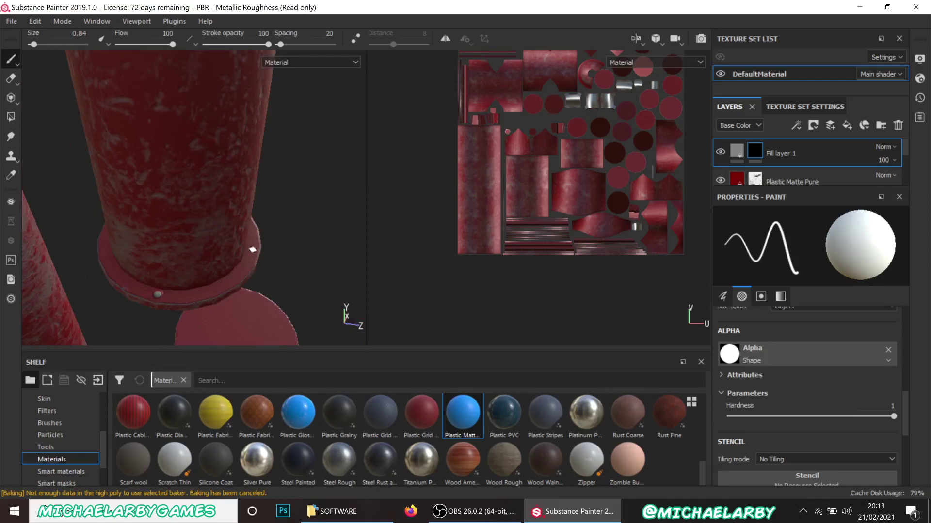
left_click_drag(190, 291, 192, 247, "alt")
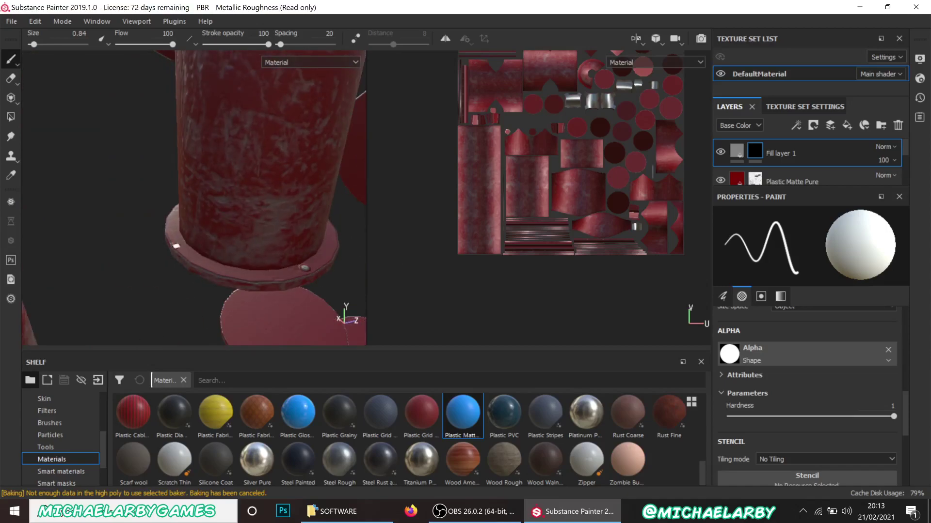
left_click(231, 270)
left_click_drag(324, 251, 132, 276, "alt")
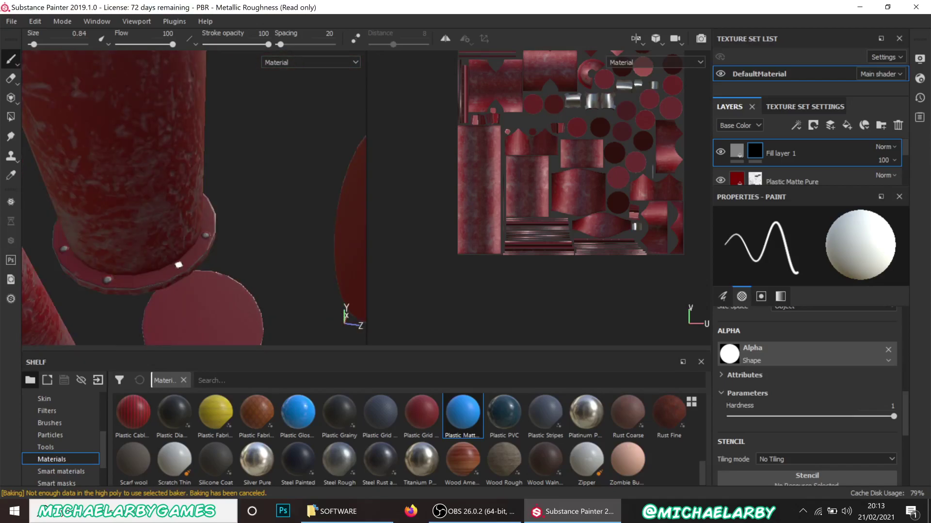
left_click_drag(198, 263, 230, 261, "alt")
Paint the remaining bolt spots around the opposite side of the tall tee pipe's bottom flange, below its side branch
mouse_move(289, 289)
left_mouse_down("alt")
mouse_move(215, 275)
mouse_move(141, 187)
left_mouse_up("alt")
left_click_drag(176, 243, 77, 82, "alt")
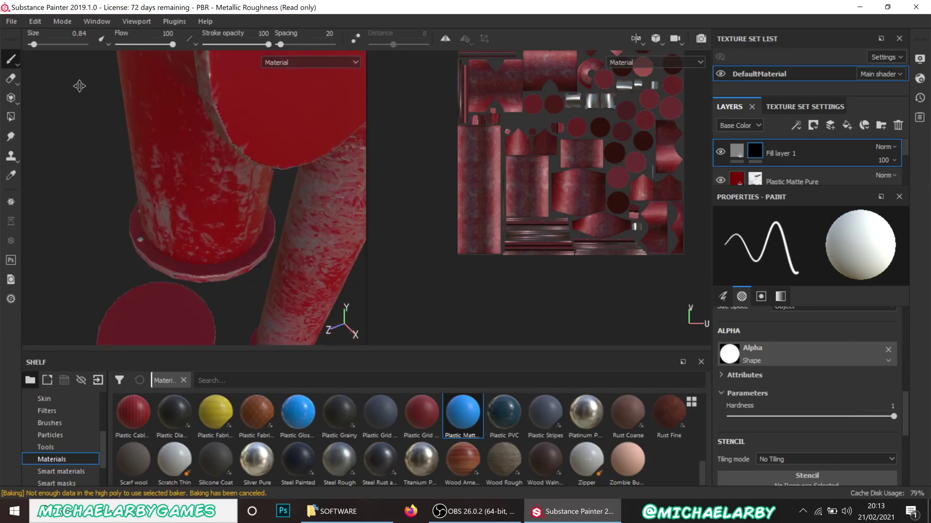
left_click_drag(270, 279, 248, 281, "alt")
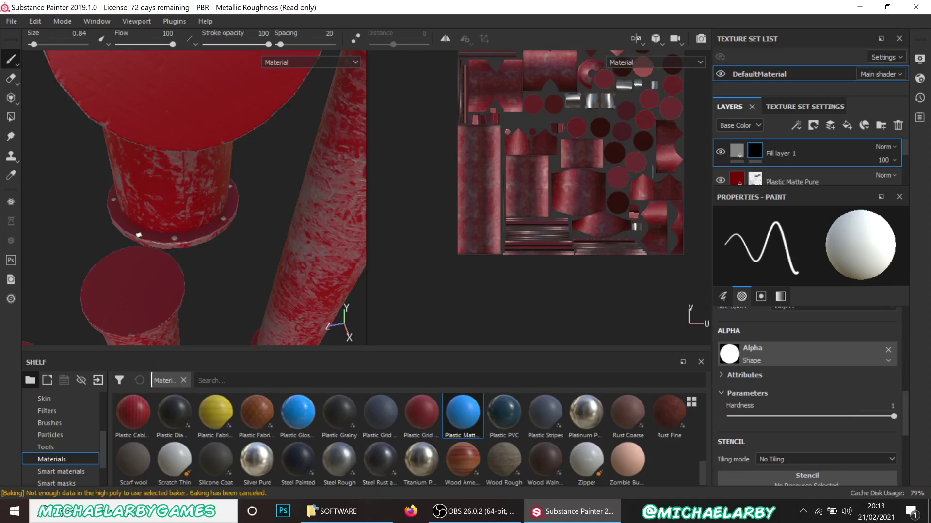
left_click_drag(124, 225, 247, 243, "alt")
Check the bolts on the pipe flanges and rename the fill layer as bolts
key("f")
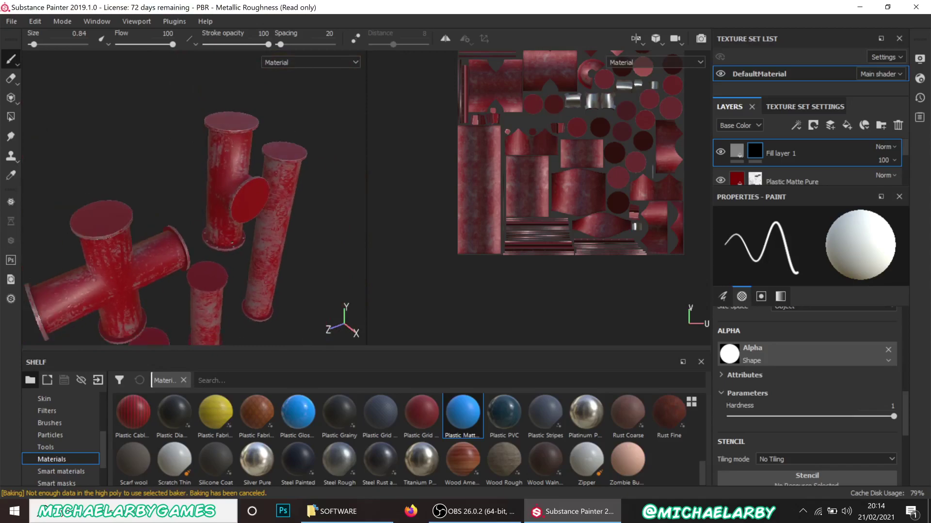
left_click_drag(242, 243, 320, 252, "alt")
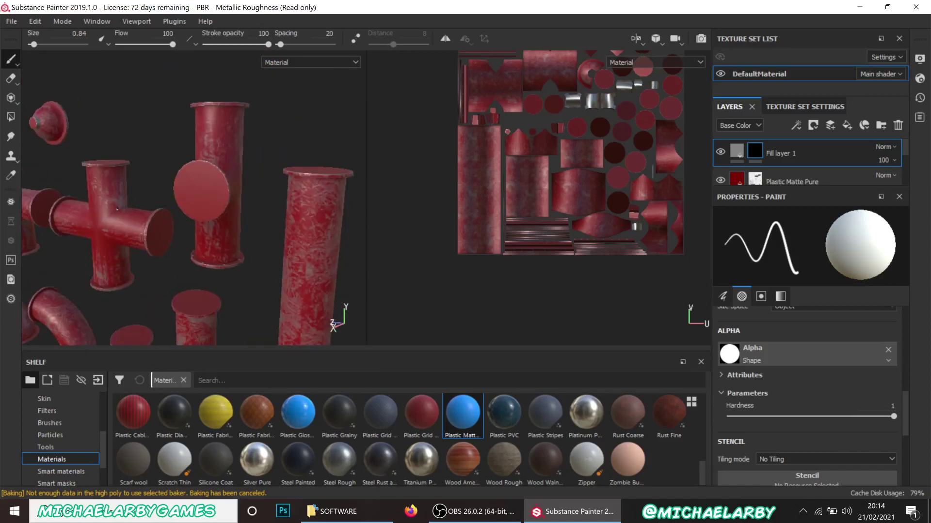
scroll(116, 208, "up", 3)
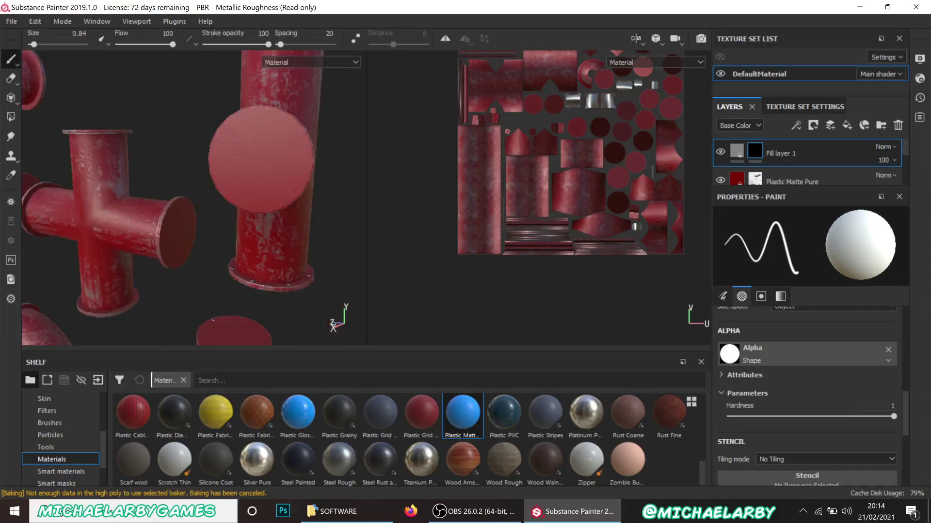
left_click_drag(170, 251, 258, 286, "alt")
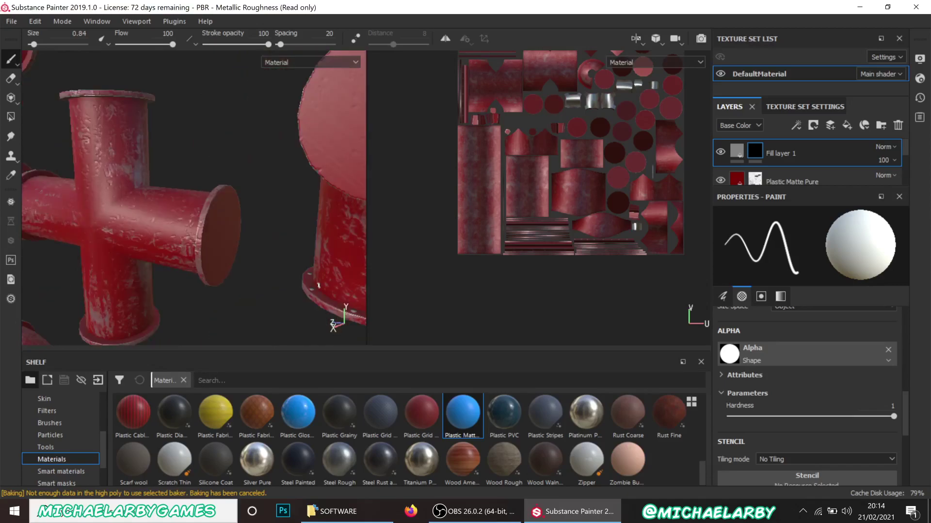
double_click(781, 152)
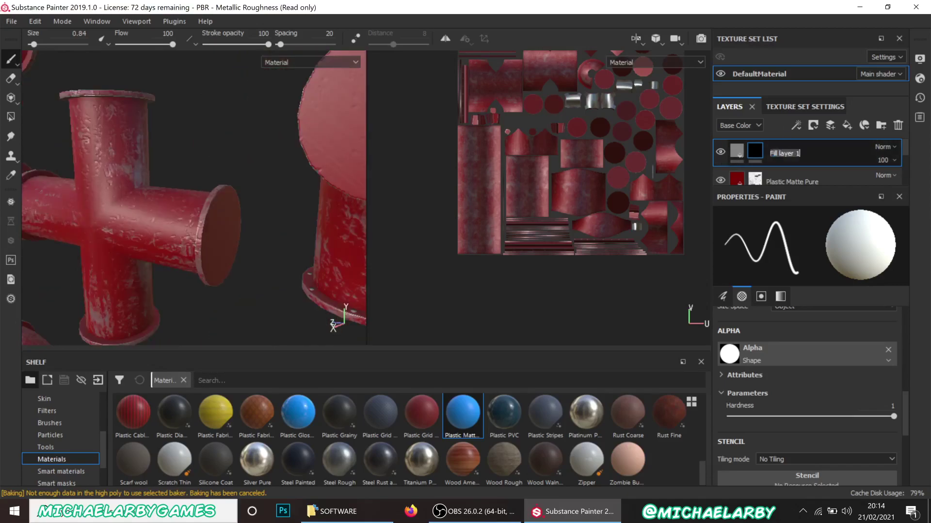
type("bolts")
key("Return")
Add a new fill layer above the bolts layer and name it dirt
scroll(83, 303, "down", 10)
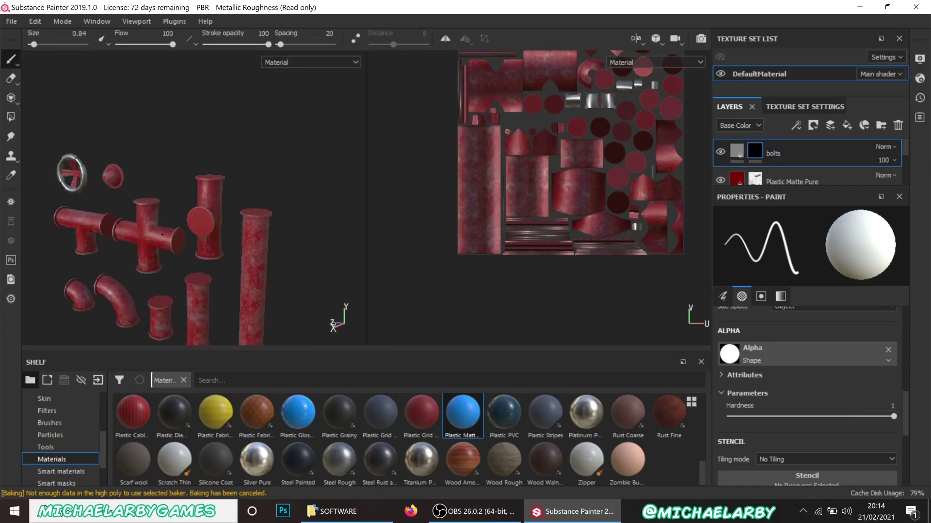
middle_click_drag(184, 278, 238, 206)
scroll(197, 166, "up", 5)
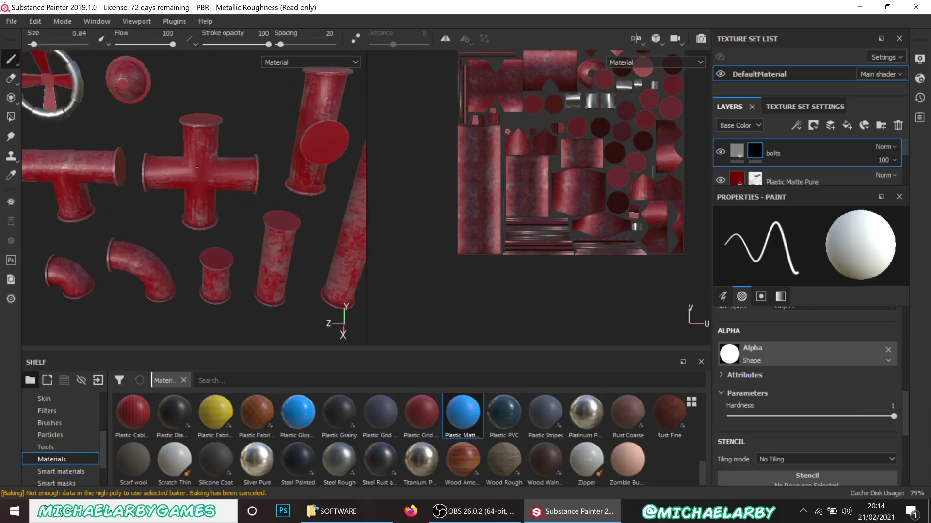
left_click(849, 126)
type("dirt")
key("Return")
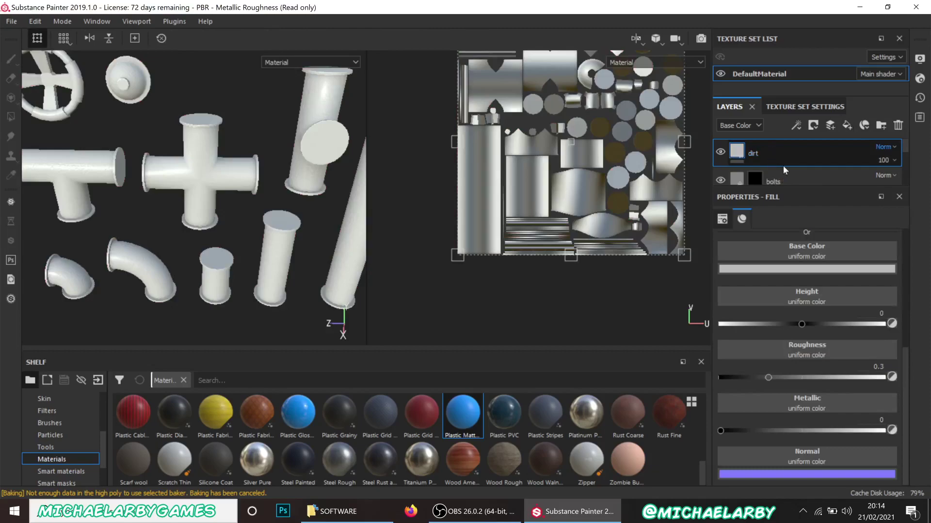
Set the dirt layer's base color to a dark reddish brown, RGB 0.056, 0.023, 0.023
left_click(795, 177)
left_click(781, 154)
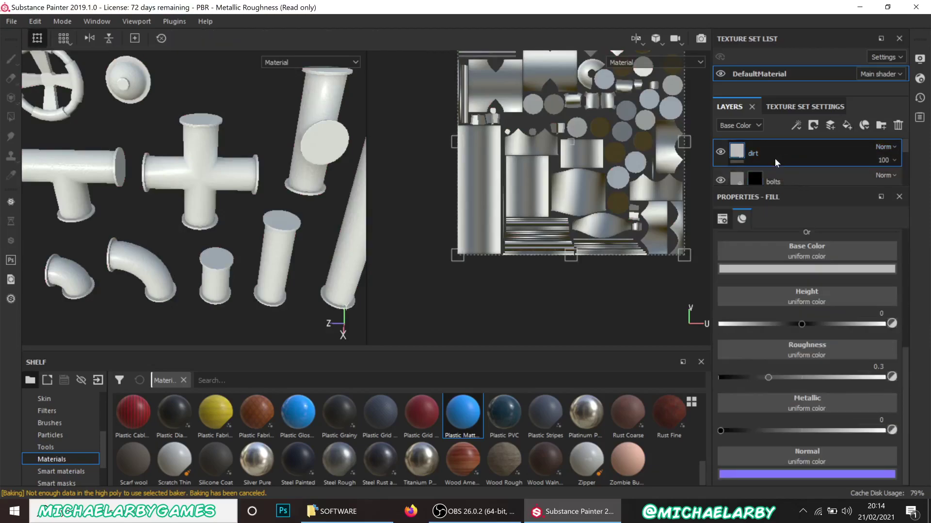
left_click(801, 270)
mouse_move(795, 365)
left_mouse_down()
mouse_move(783, 368)
mouse_move(792, 368)
left_mouse_up()
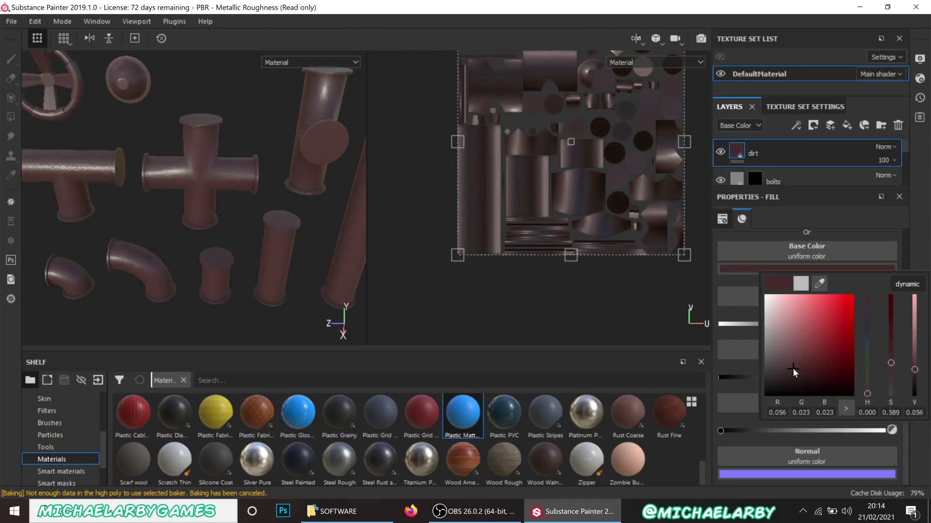
Set the dirt layer's height to 0.0182 and its roughness to 0.7091
left_click(803, 152)
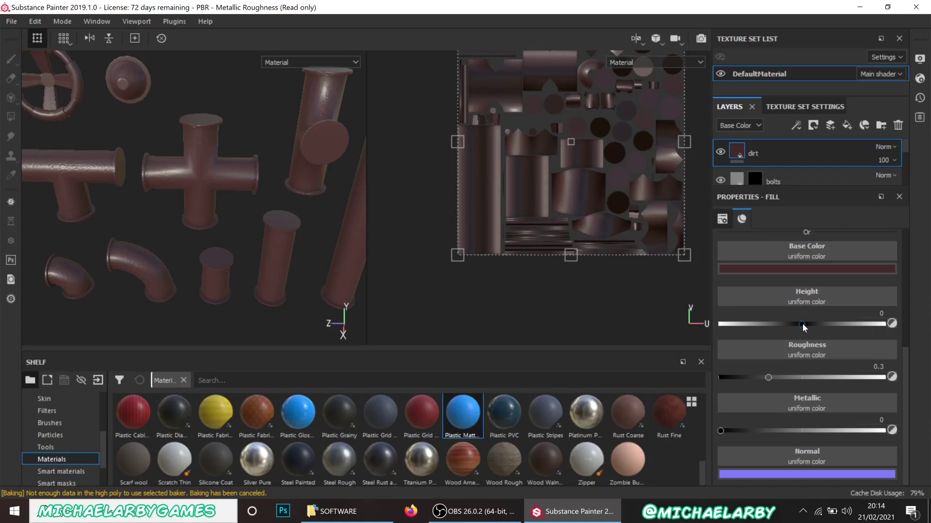
mouse_move(801, 323)
left_mouse_down()
mouse_move(826, 322)
mouse_move(801, 324)
left_mouse_up()
left_click_drag(769, 376, 836, 379)
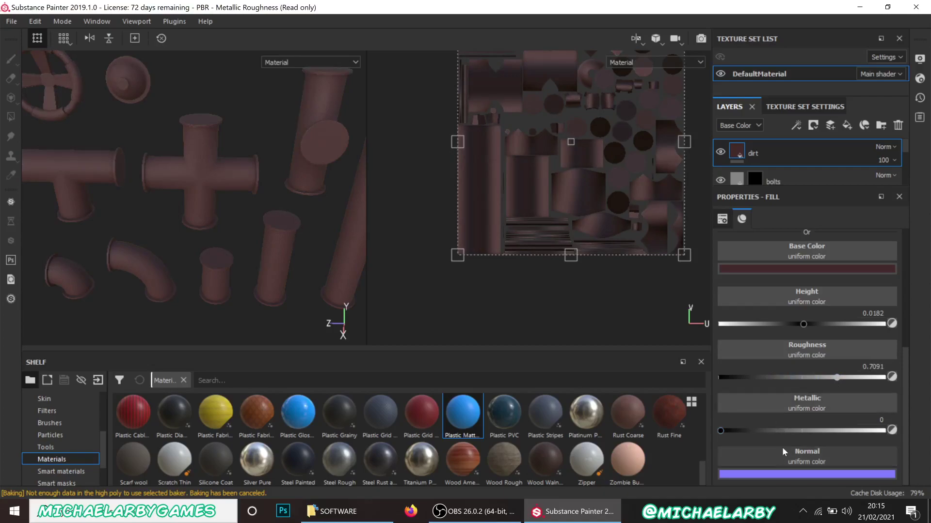
scroll(784, 440, "up", 5)
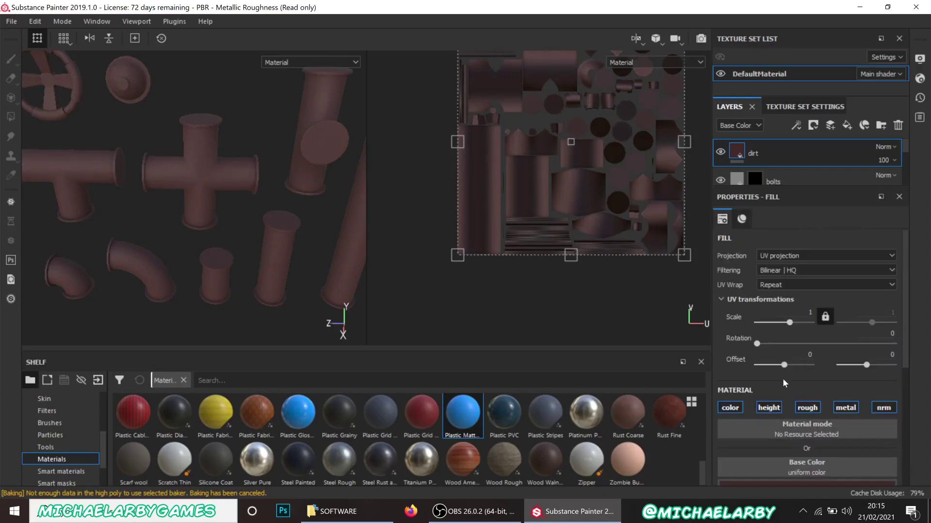
left_click(813, 125)
left_click(796, 126)
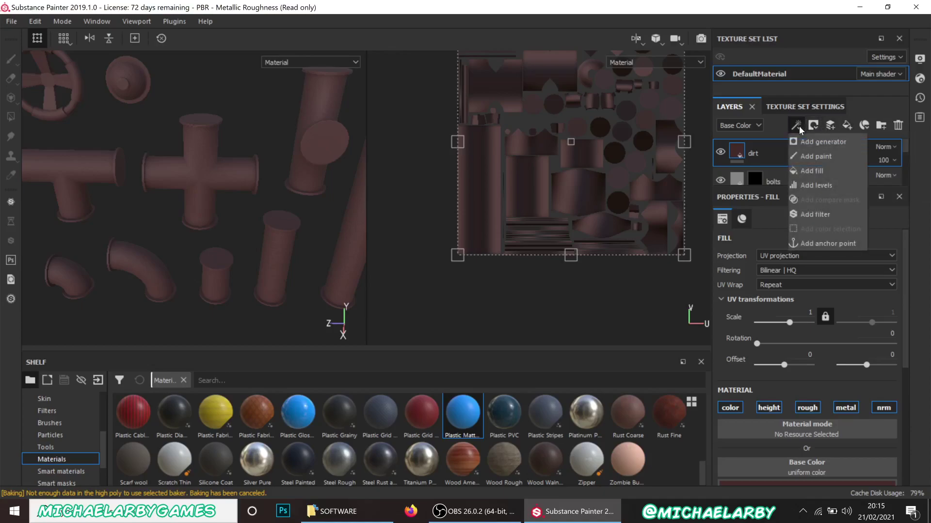
left_click(810, 142)
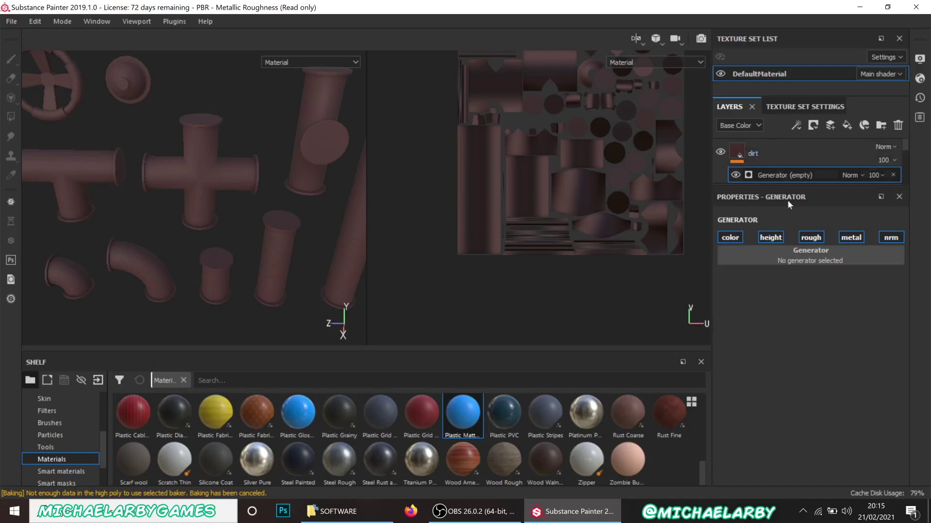
left_click(800, 259)
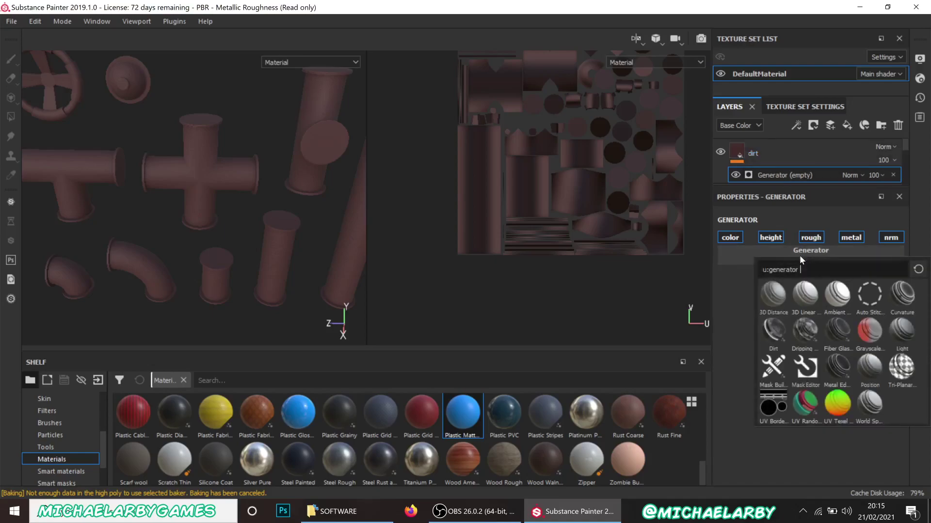
left_click(774, 330)
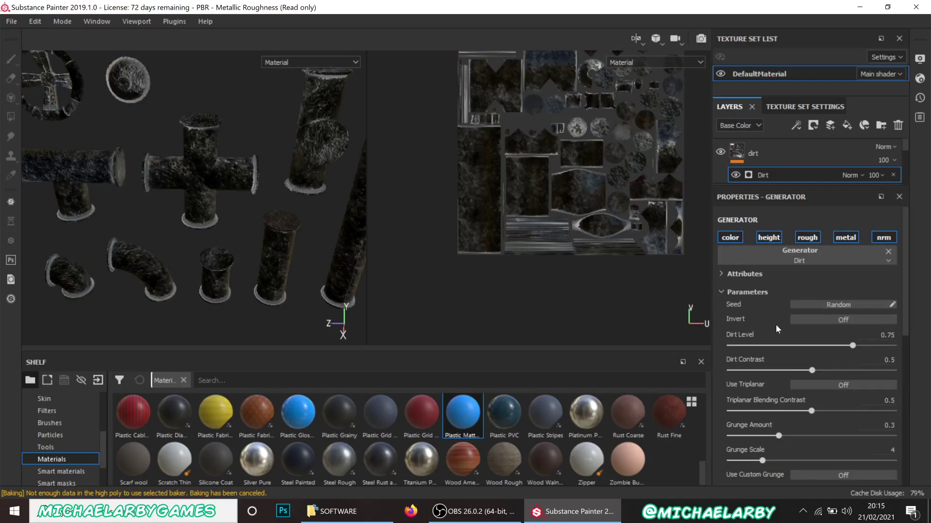
left_click(786, 156)
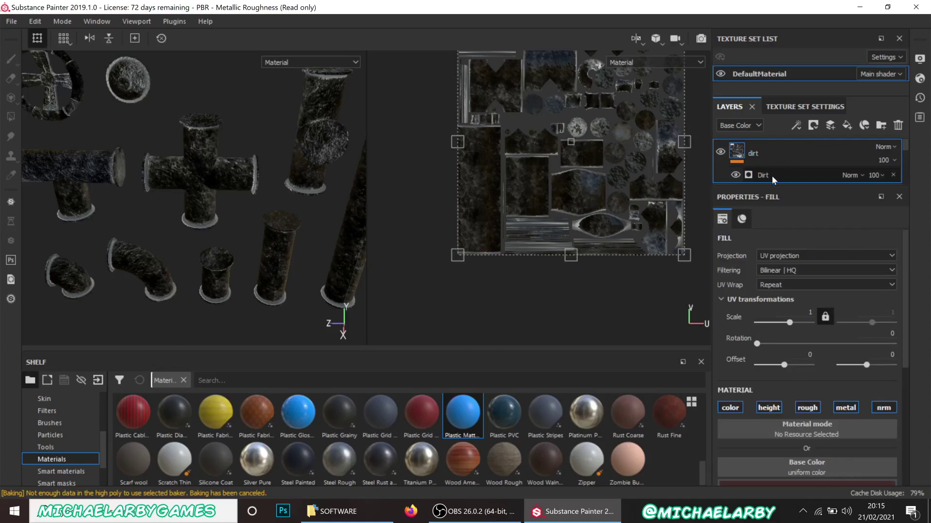
left_click(772, 175)
key("Delete")
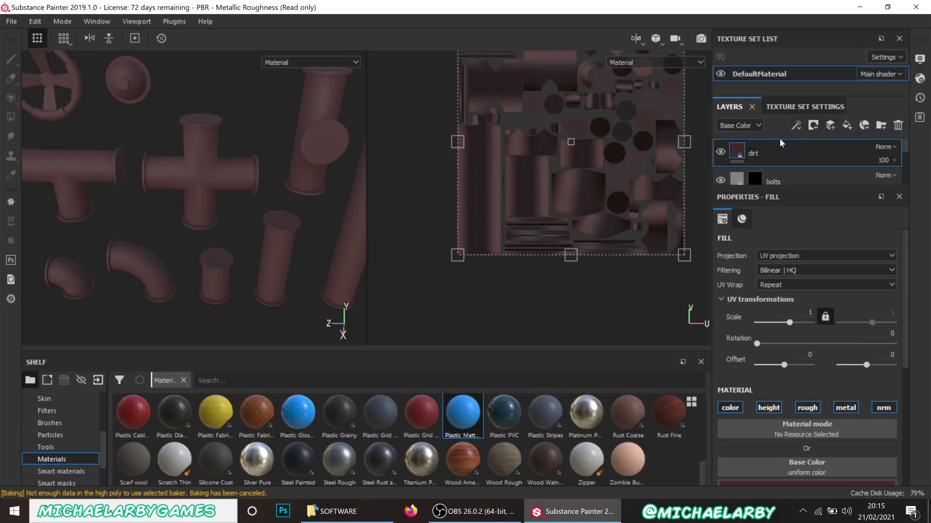
Add a white mask to the dirt layer and apply a Dirt generator to that mask
left_click(812, 125)
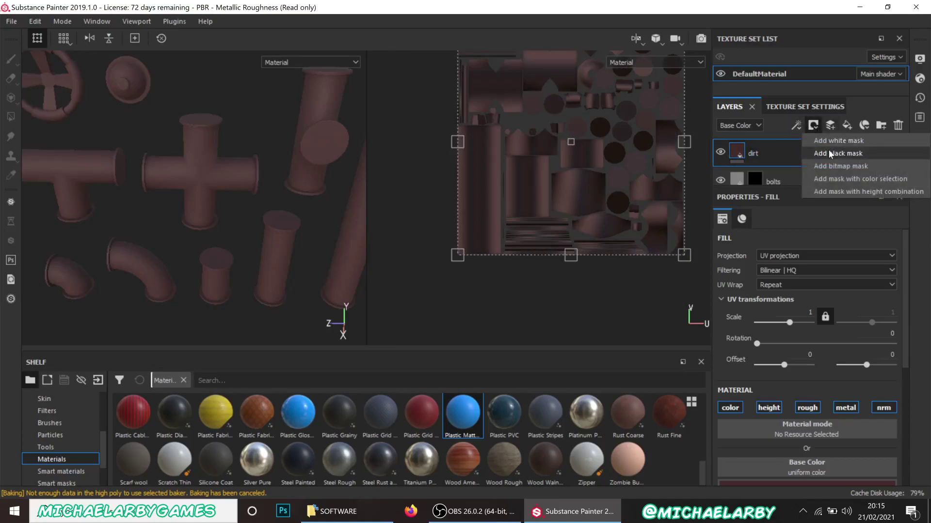
left_click(833, 140)
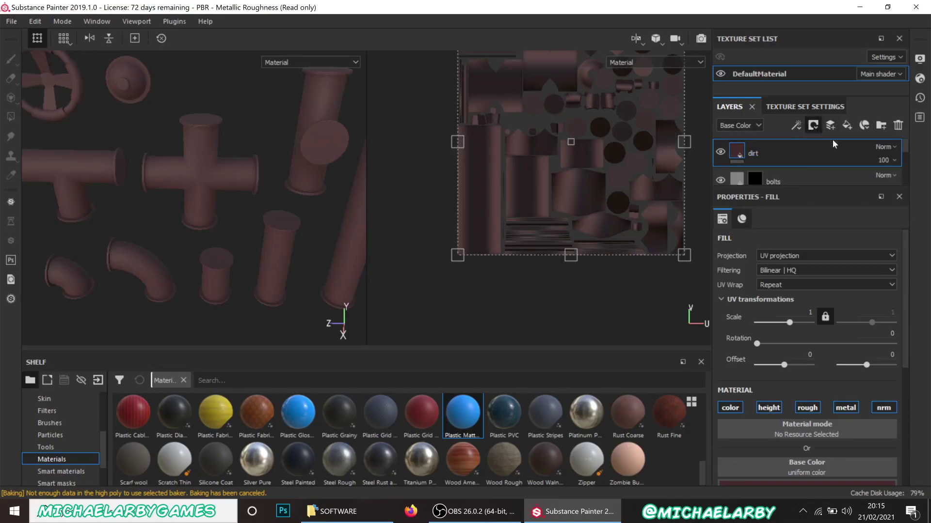
left_click(797, 126)
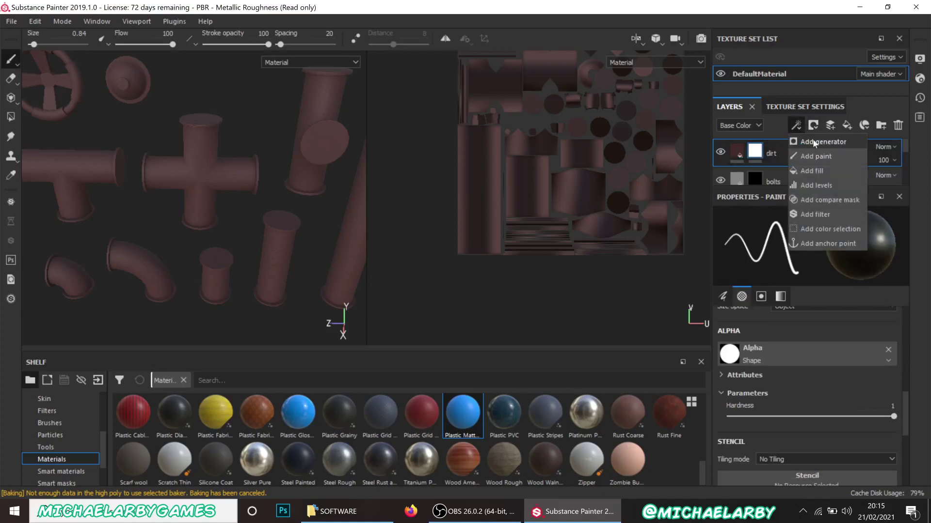
left_click(814, 139)
left_click(794, 243)
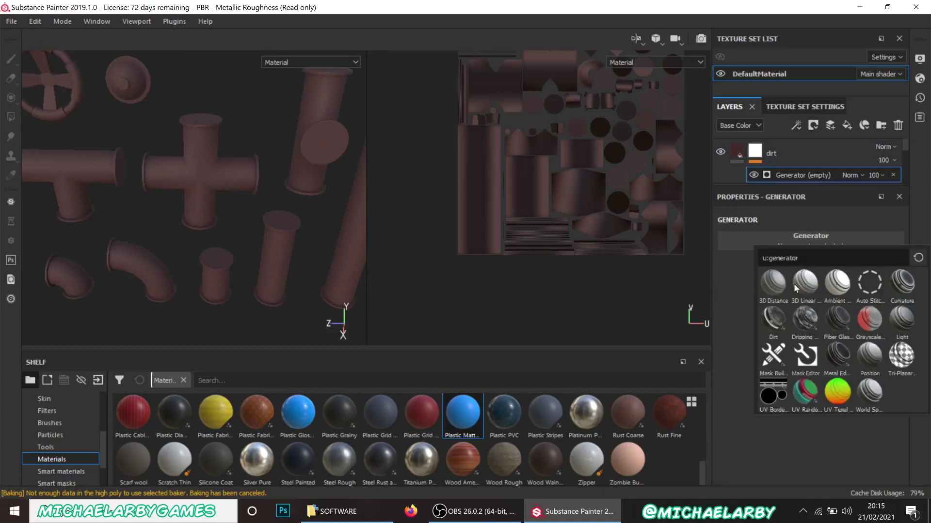
left_click(778, 316)
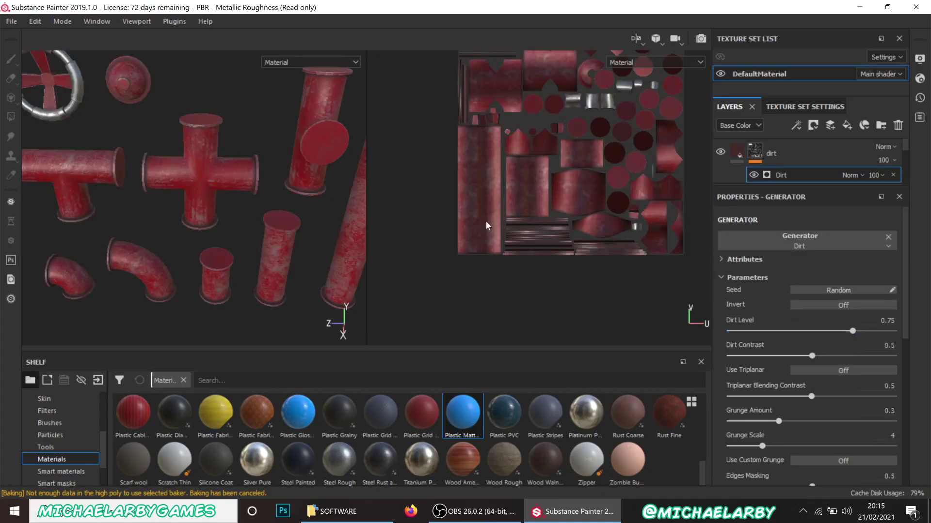
Set the Dirt generator's dirt level to 0.64, dirt contrast to 0.67 and grunge amount to 0.53
scroll(182, 150, "up", 5)
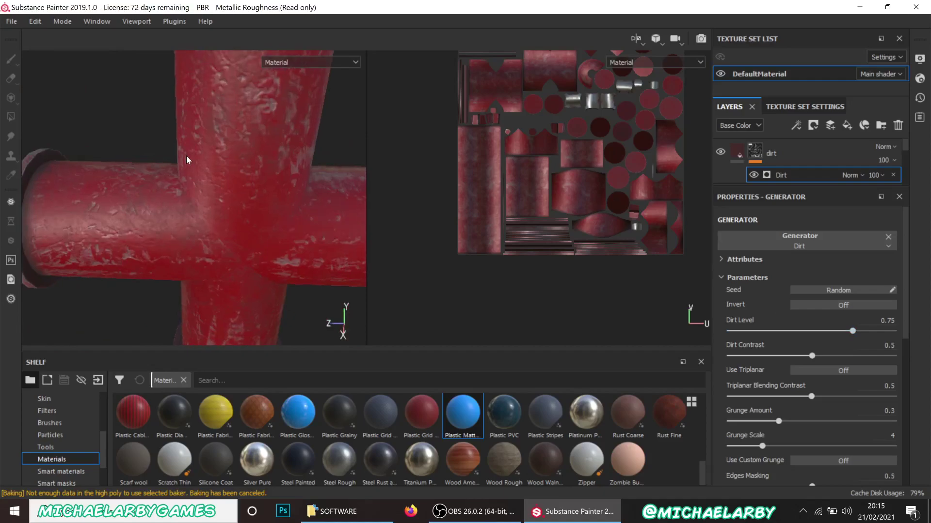
left_click(721, 151)
left_click(720, 151)
left_click_drag(310, 221, 375, 207, "alt")
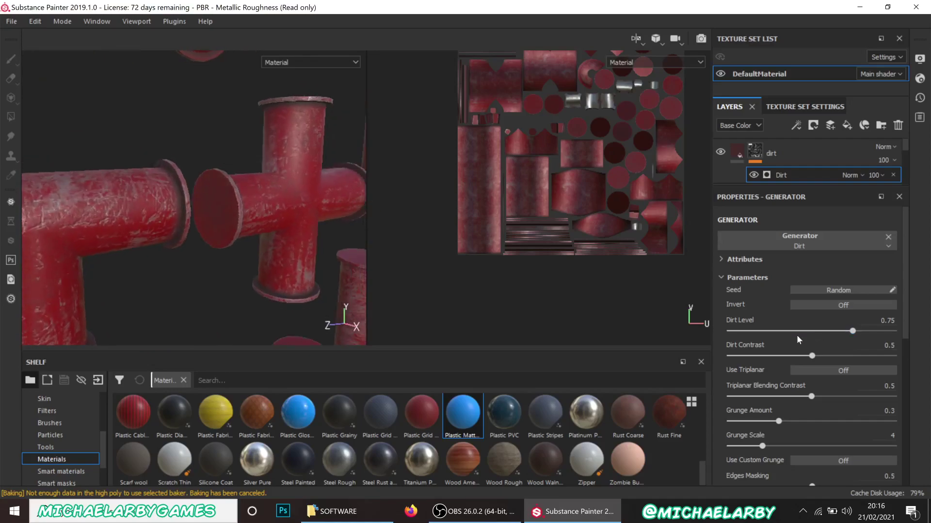
left_click_drag(849, 332, 840, 357)
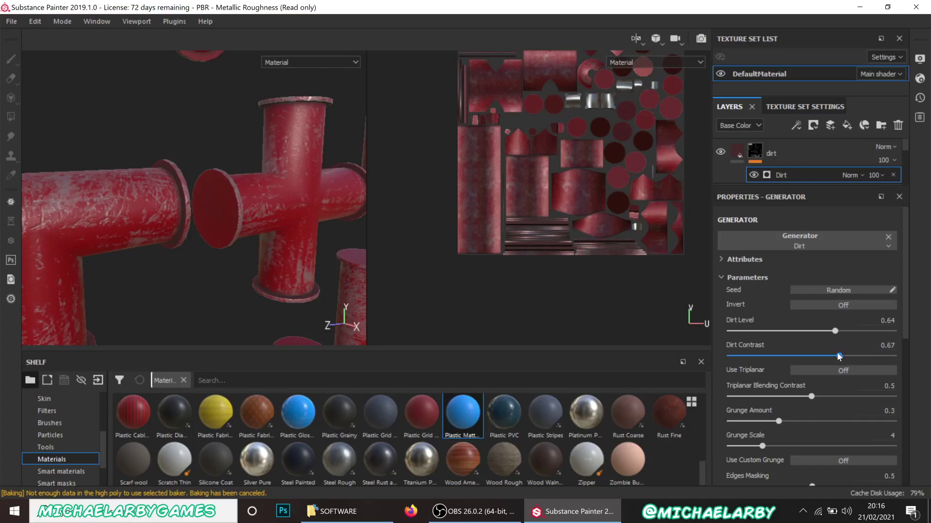
left_click_drag(778, 421, 822, 424)
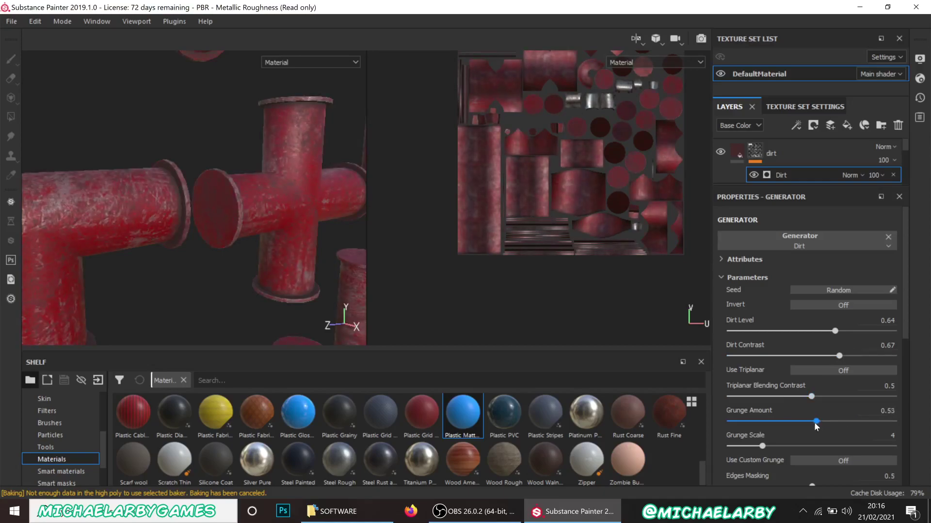
Examine the dirt coverage on the pipe pieces and the valve wheel from several angles and distances
left_click_drag(298, 241, 222, 199, "alt")
left_click_drag(247, 146, 115, 202, "alt")
middle_click_drag(114, 202, 263, 178, "alt")
scroll(236, 143, "up", 5)
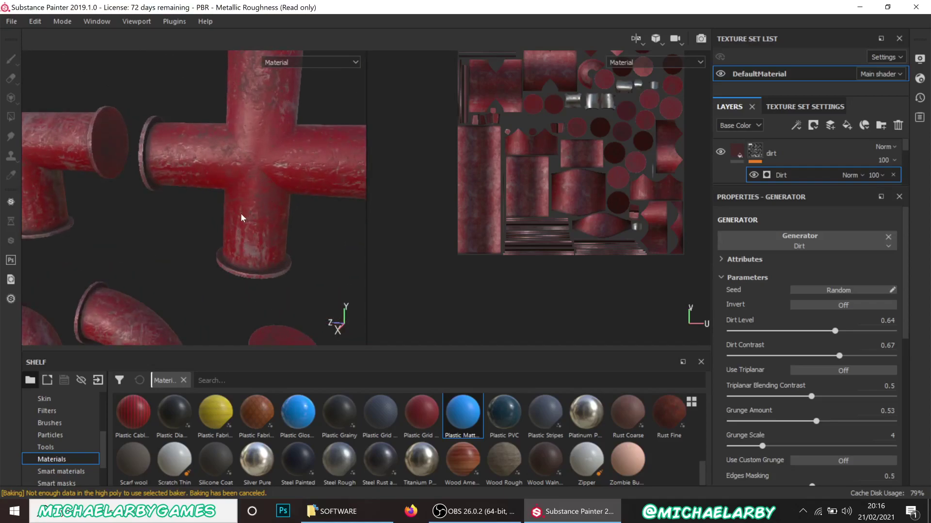
scroll(241, 214, "down", 6)
scroll(187, 248, "up", 2)
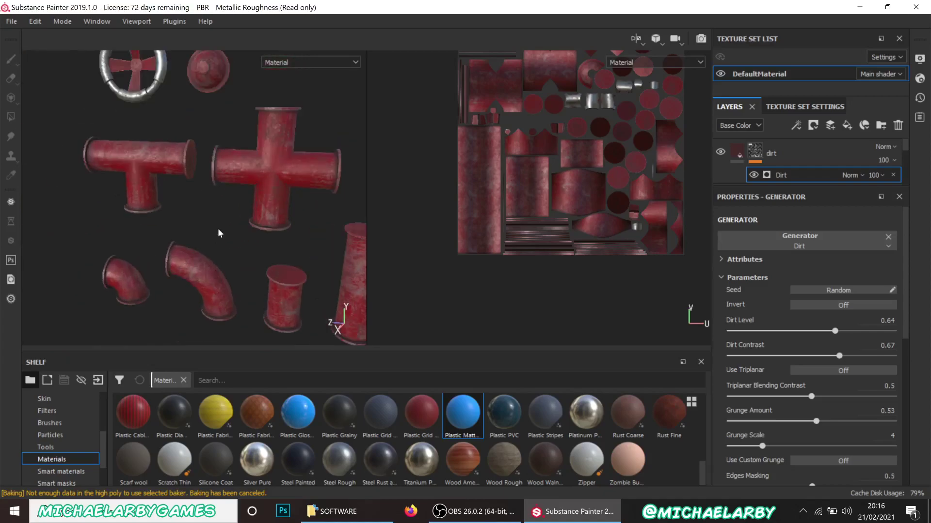
scroll(139, 221, "down", 2)
left_click_drag(212, 177, 224, 147, "alt")
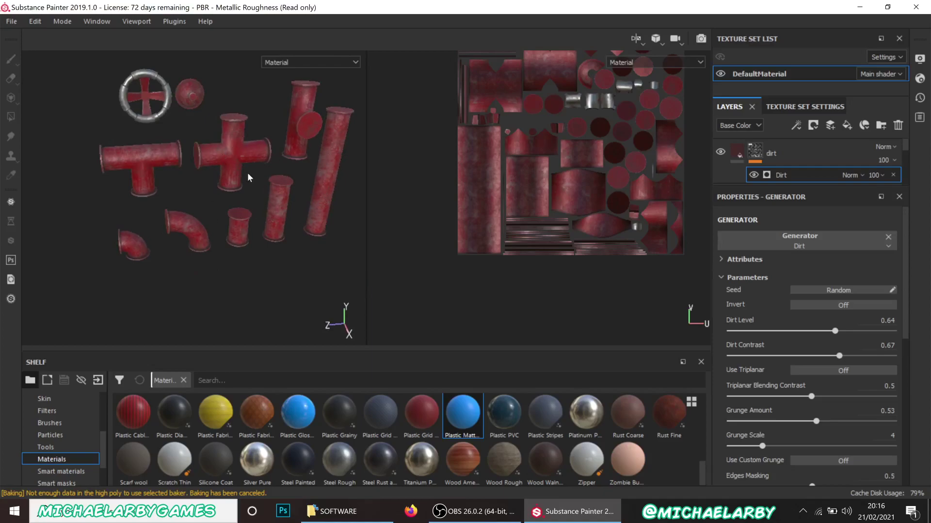
left_click_drag(192, 167, 195, 159, "alt")
middle_click_drag(195, 159, 189, 227, "alt")
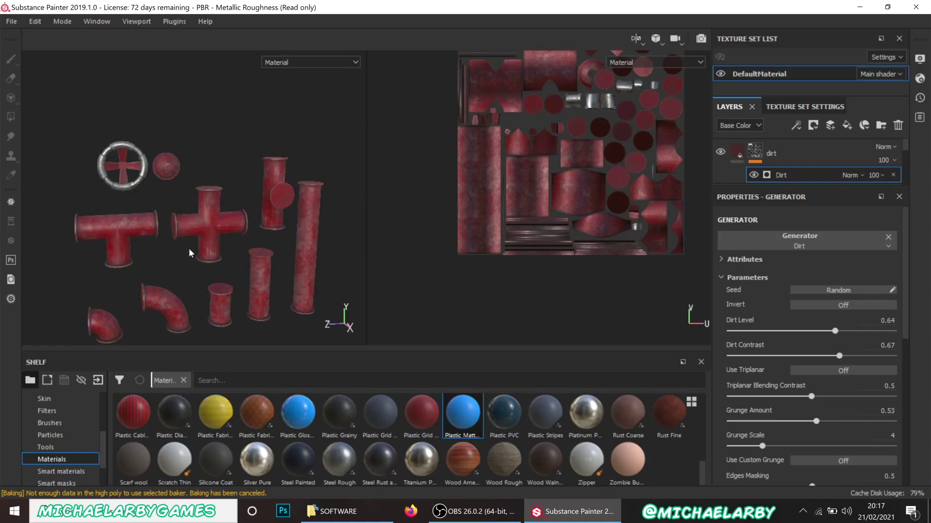
middle_click_drag(189, 251, 198, 196, "alt")
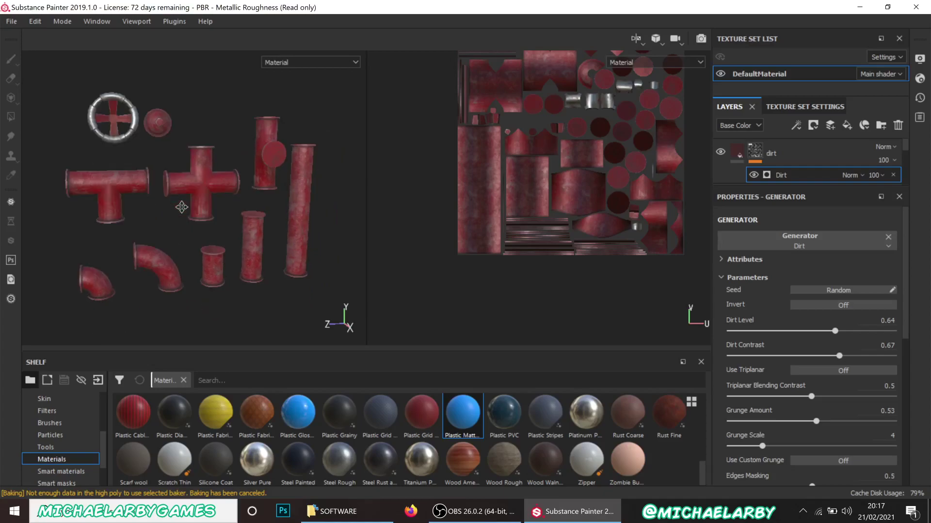
scroll(200, 187, "up", 5)
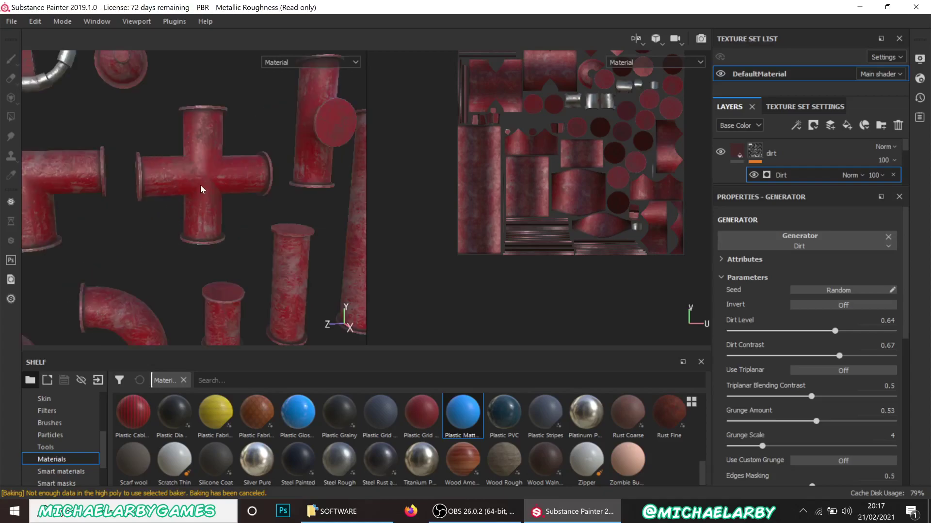
scroll(201, 189, "down", 3)
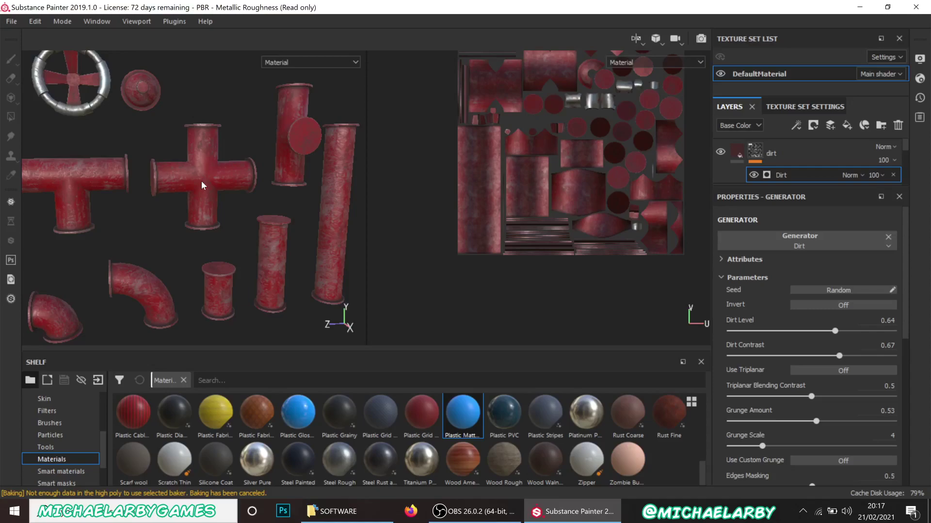
scroll(163, 180, "up", 5)
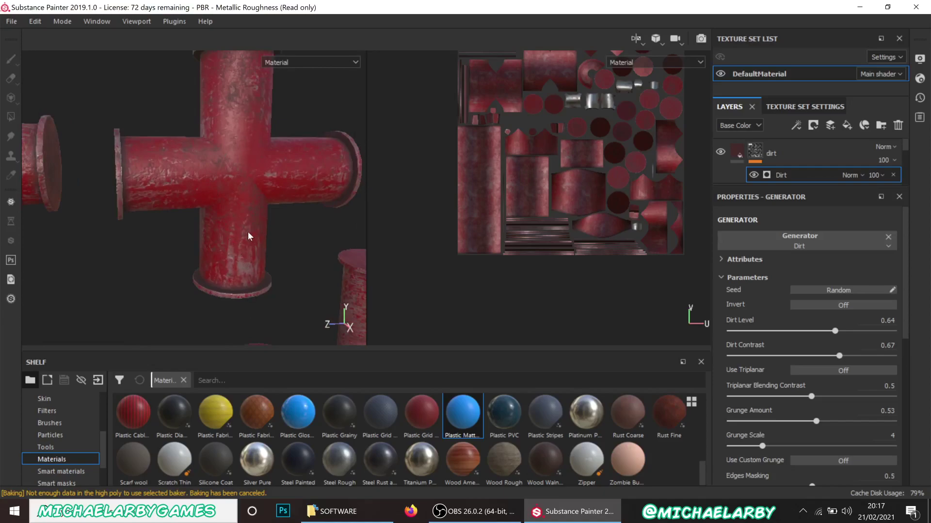
left_click_drag(223, 283, 183, 185, "alt")
scroll(281, 231, "up", 3)
scroll(280, 231, "down", 5)
scroll(187, 183, "up", 3)
scroll(214, 160, "up", 2)
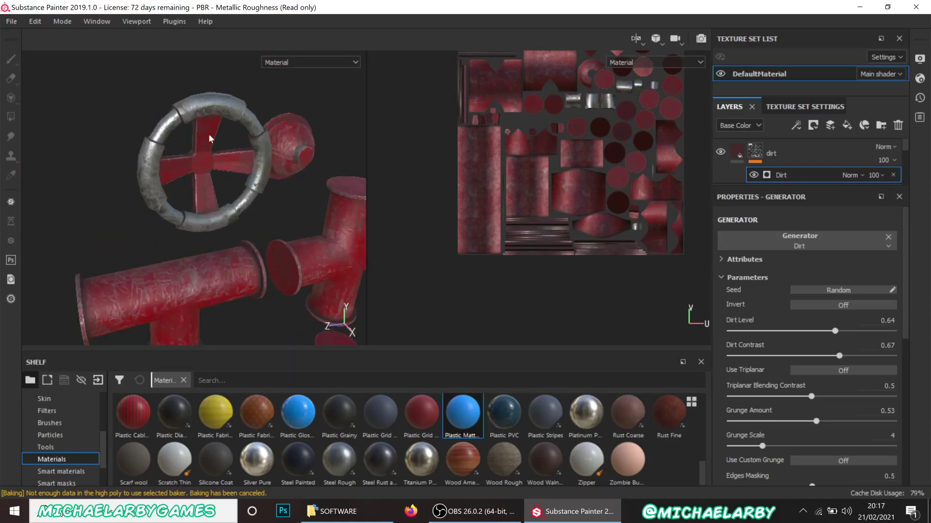
mouse_move(246, 209)
left_mouse_down("alt")
mouse_move(192, 204)
mouse_move(243, 194)
left_mouse_up("alt")
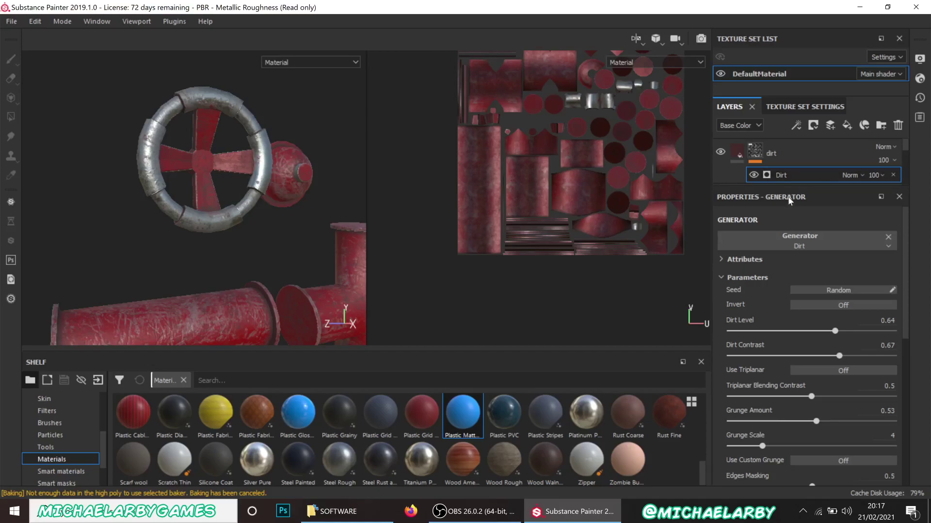
Add the blue Plastic Matte Pure material as a new layer above the dirt layer and give it a black mask
left_click_drag(797, 190, 810, 334)
left_click(830, 227)
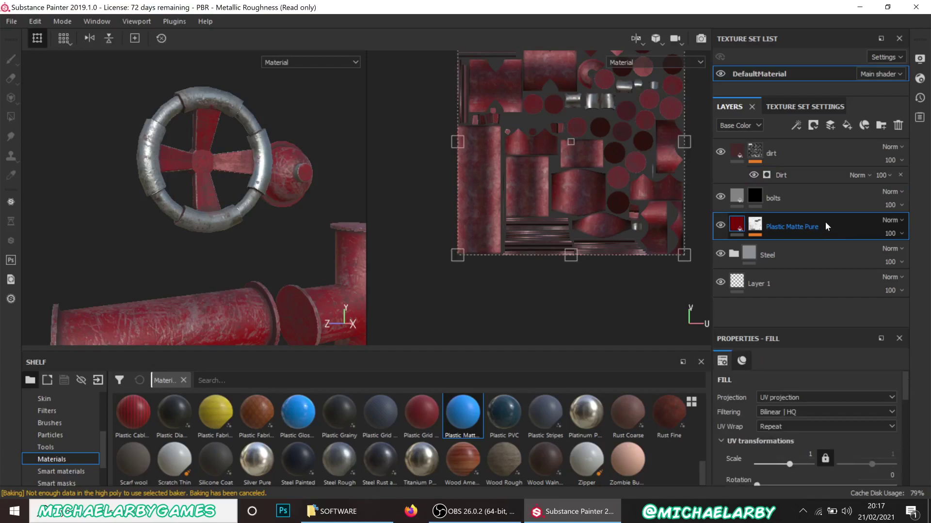
left_click_drag(461, 412, 212, 226)
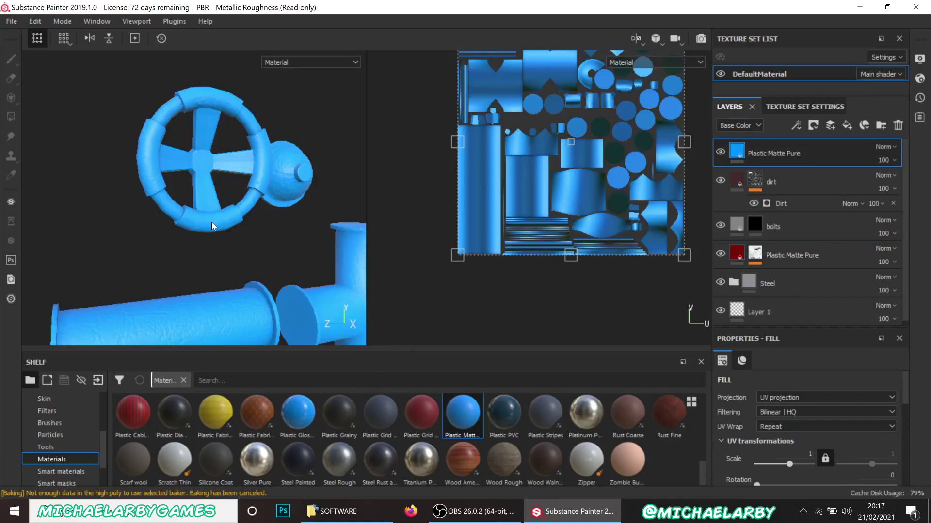
left_click(809, 126)
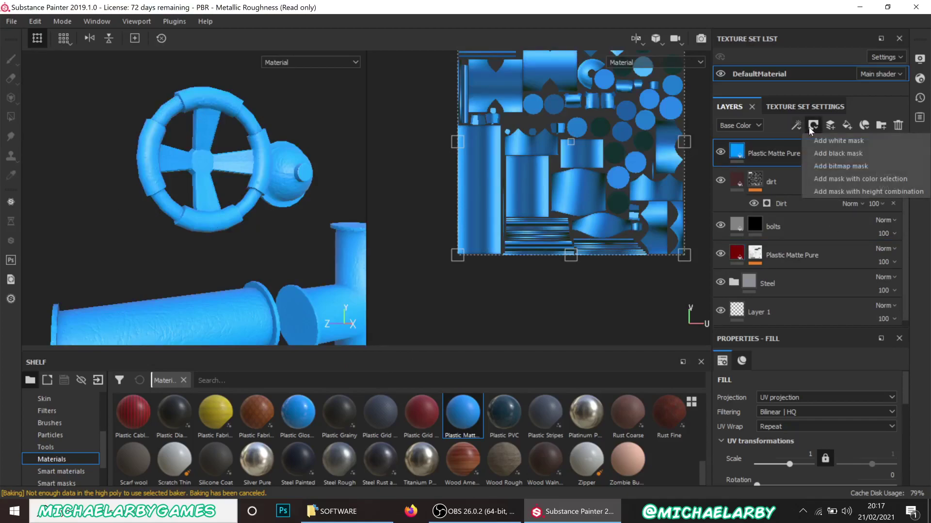
left_click(834, 153)
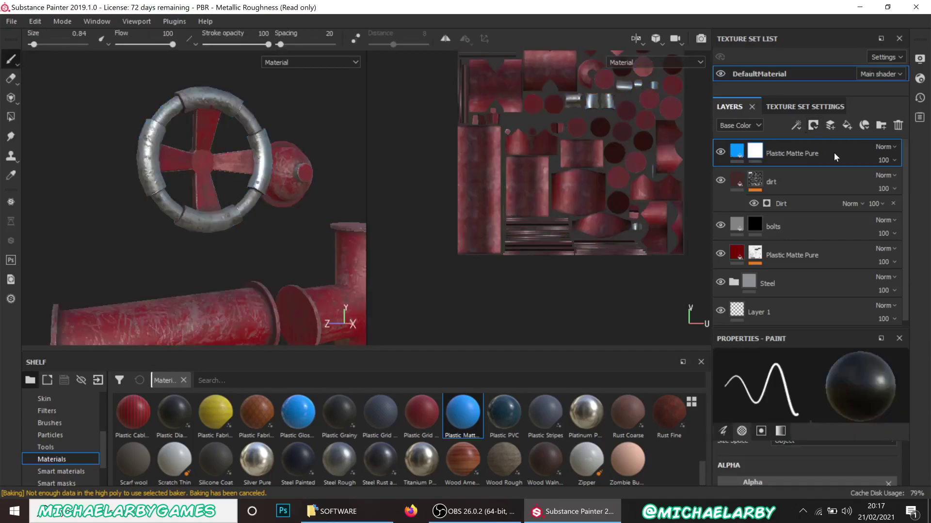
Fill the whole valve wheel in the blue layer's mask using Polygon Fill in mesh fill mode
left_click(11, 119)
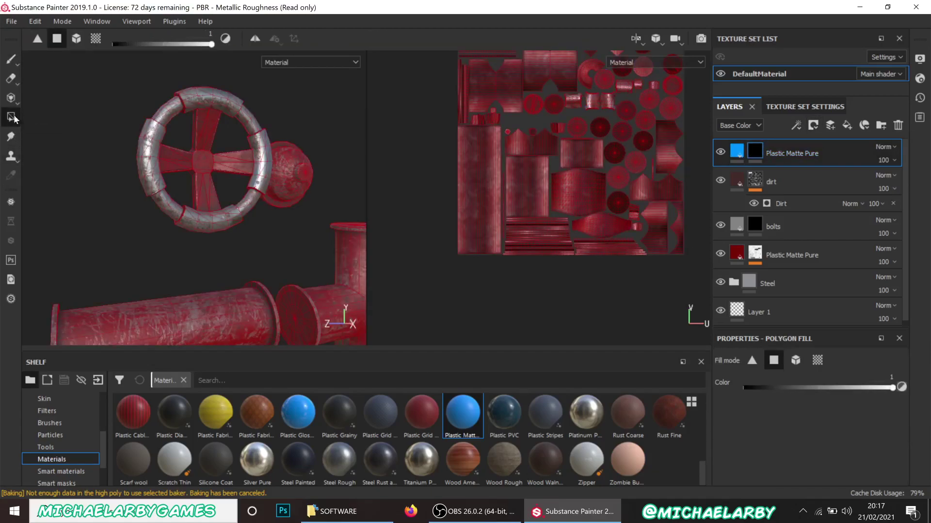
left_click(76, 39)
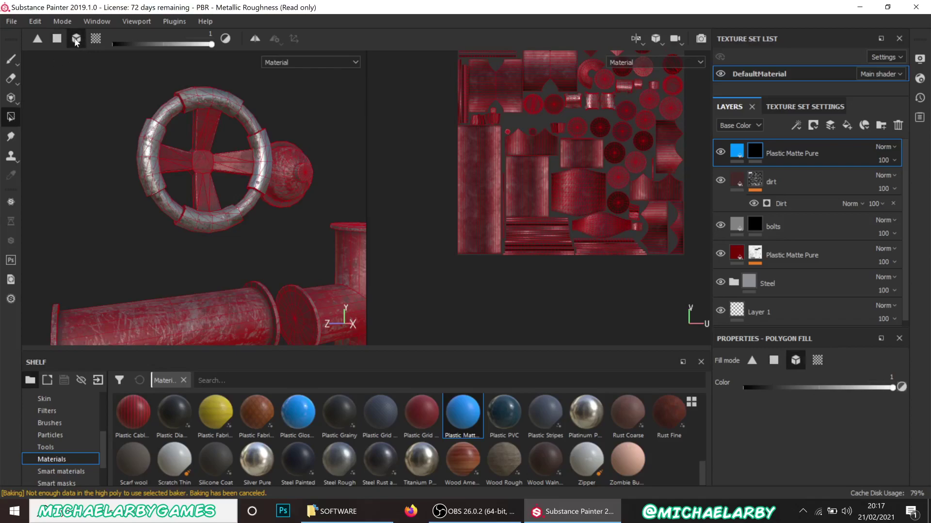
left_click(148, 132)
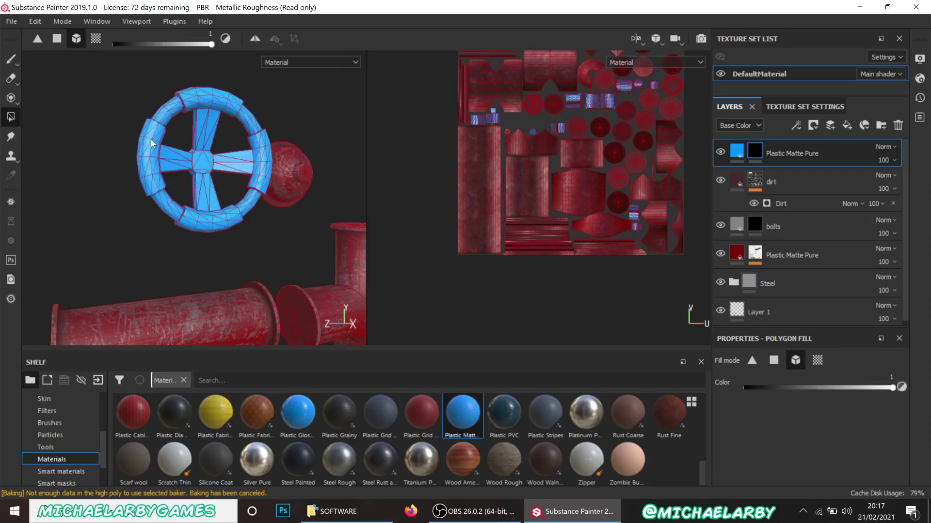
Check the blue fill across the valve wheel and move the dirt layer above the blue Plastic Matte Pure layer
left_click_drag(110, 248, 176, 247, "alt")
scroll(251, 170, "up", 2)
scroll(251, 170, "down", 2)
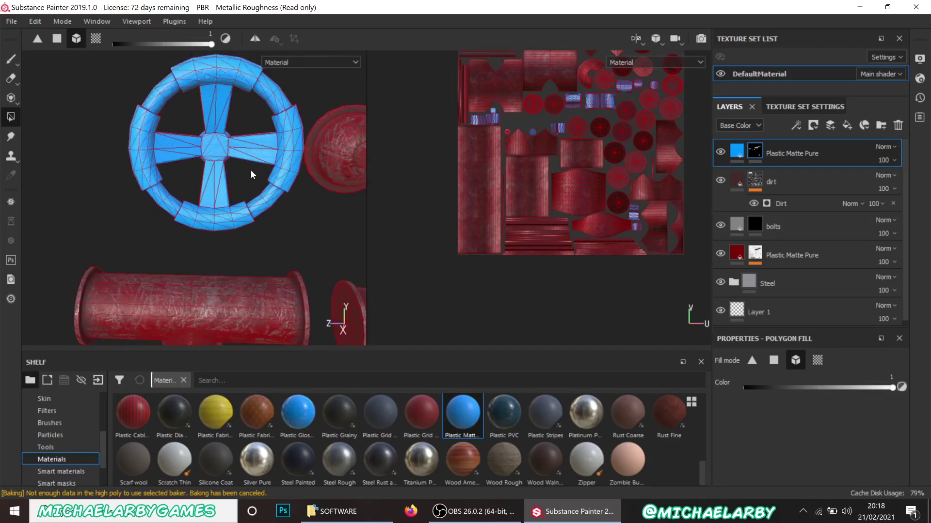
scroll(214, 144, "up", 5)
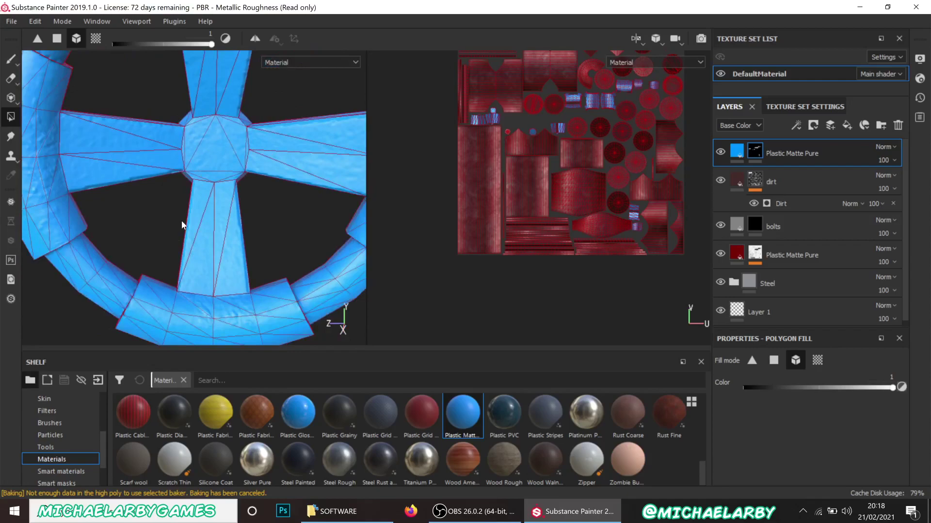
scroll(181, 221, "down", 5)
left_click_drag(226, 193, 196, 204, "alt")
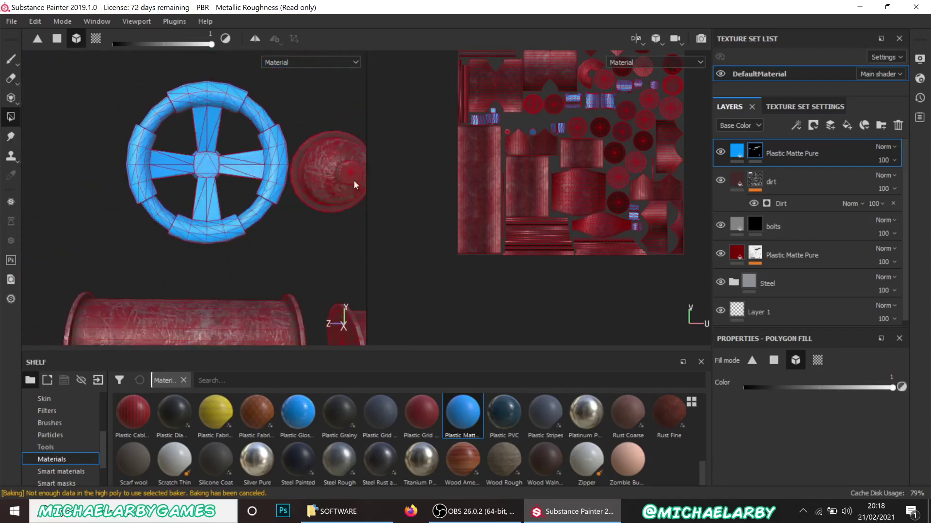
left_click(827, 182)
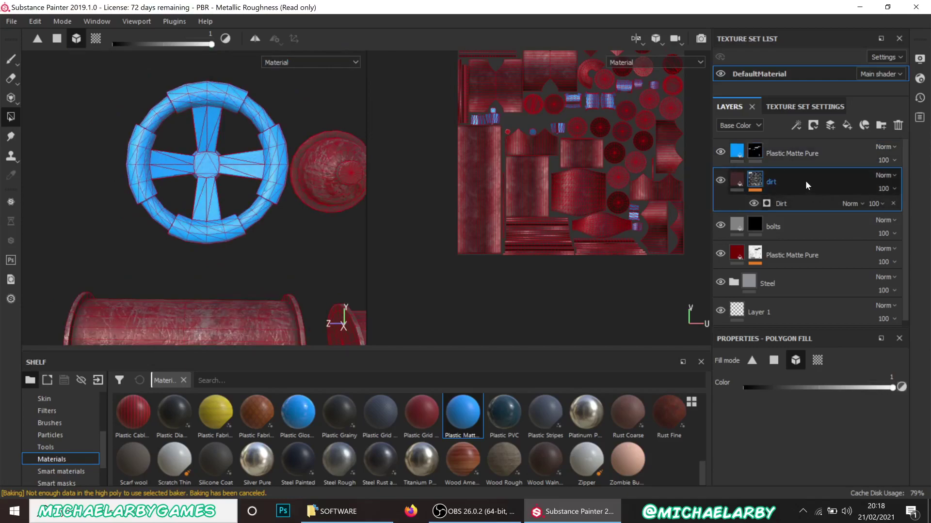
left_click_drag(807, 184, 801, 143)
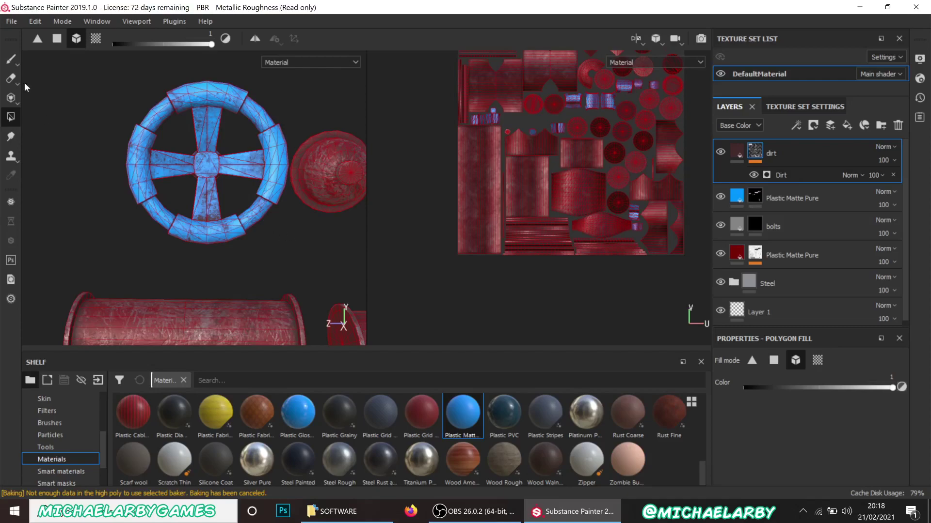
Switch to the Paint tool and inspect the dirt on the blue valve wheel up close
left_click(11, 58)
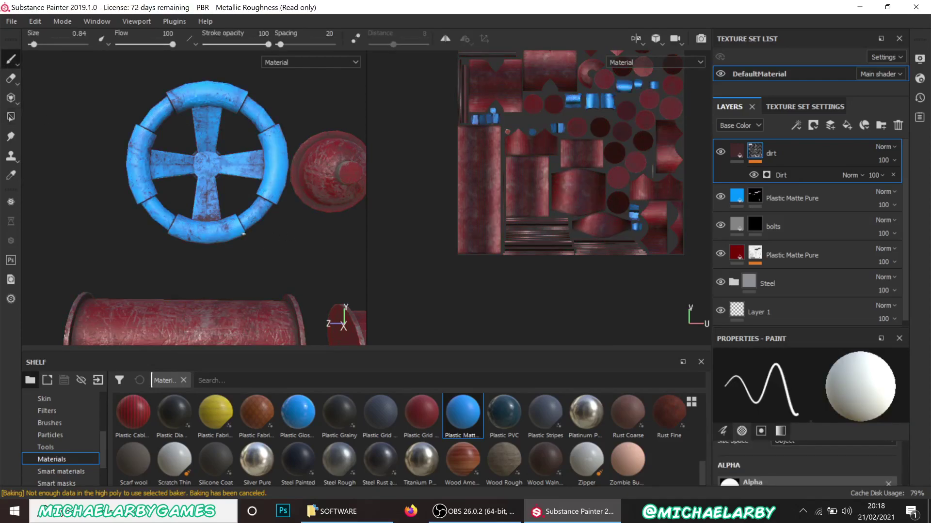
mouse_move(224, 291)
left_mouse_down("alt")
mouse_move(322, 276)
mouse_move(291, 291)
mouse_move(192, 291)
mouse_move(339, 314)
mouse_move(322, 322)
mouse_move(217, 287)
left_mouse_up("alt")
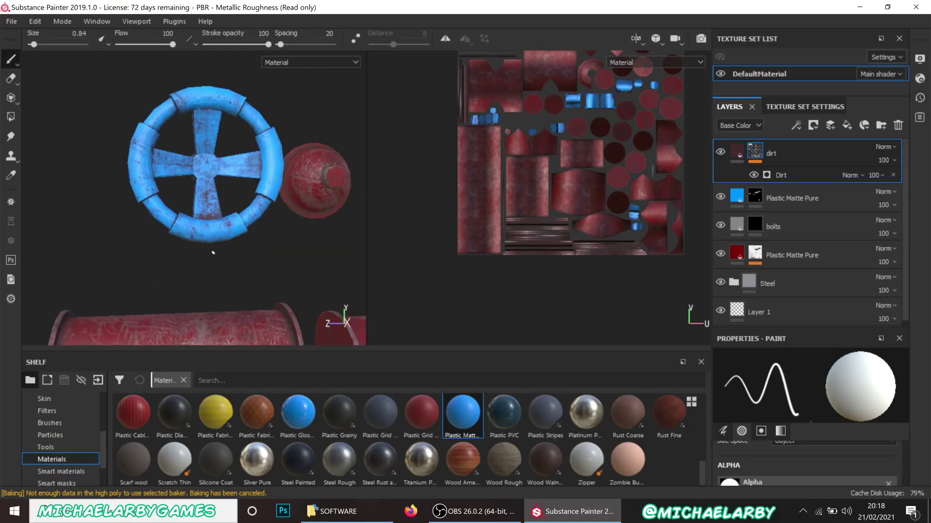
scroll(218, 114, "up", 5)
scroll(199, 97, "down", 1)
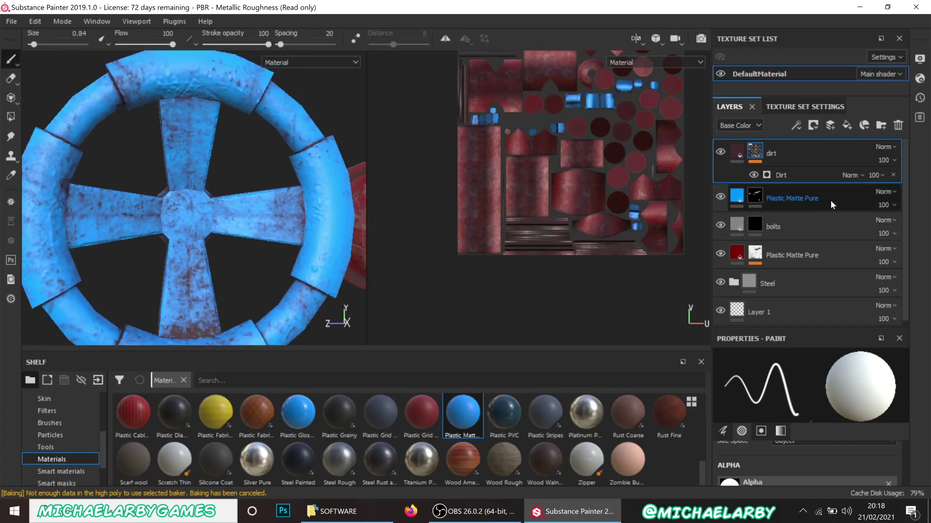
Put the red Plastic Matte Pure layer into a new folder and give the folder a white mask
left_click(838, 257)
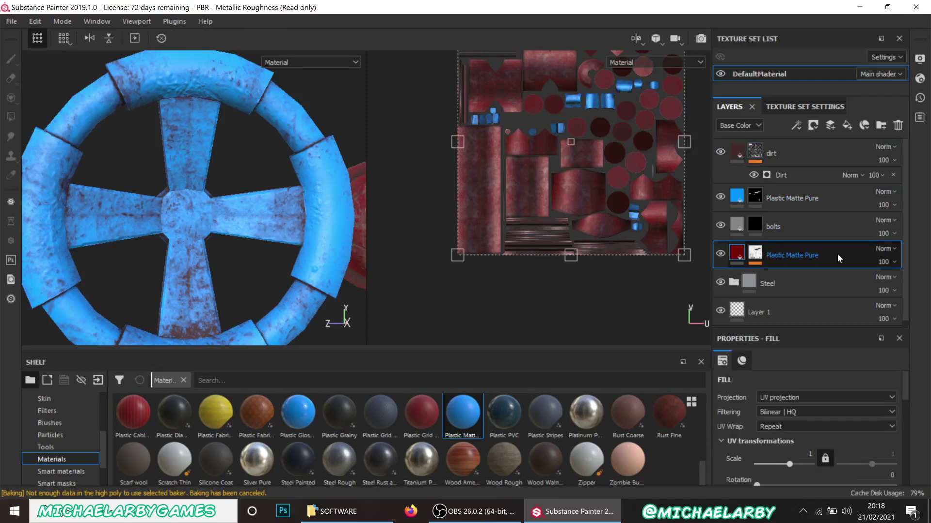
left_click(880, 127)
left_click_drag(830, 283, 828, 258)
left_click(775, 256)
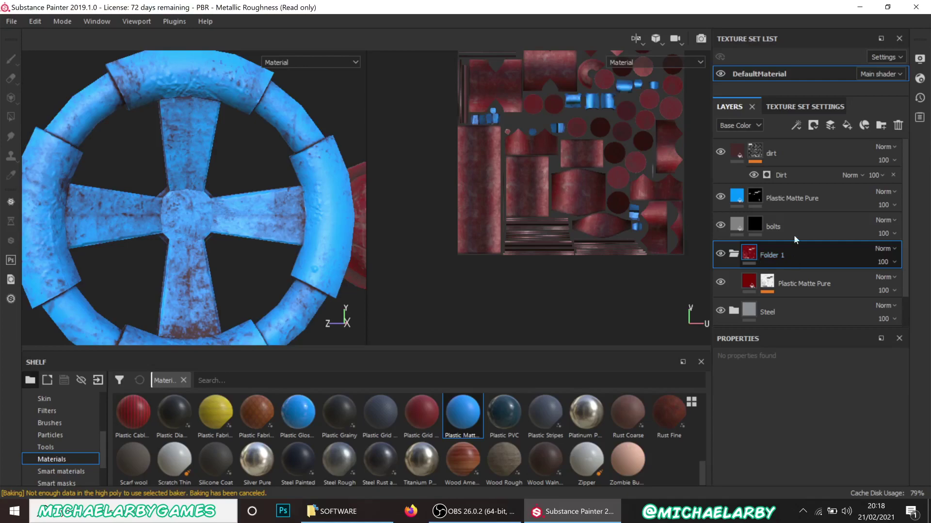
left_click(813, 125)
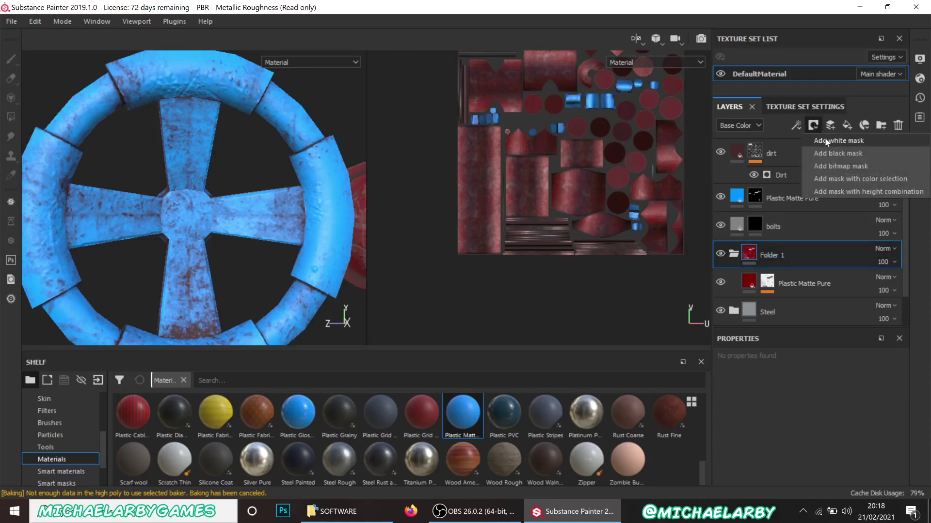
left_click(824, 139)
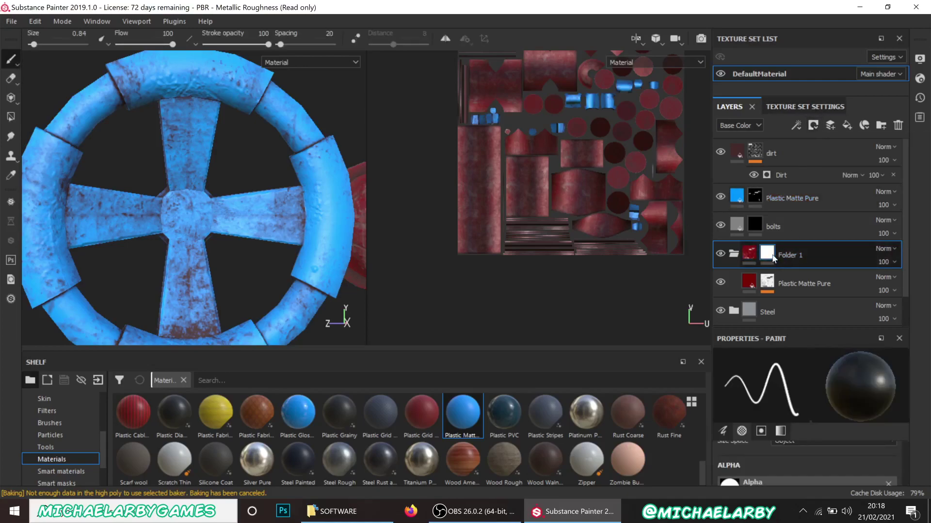
Mask the valve wheel out of the red paint folder using Polygon Fill with color 0, checking with the blue layer hidden
left_click(12, 118)
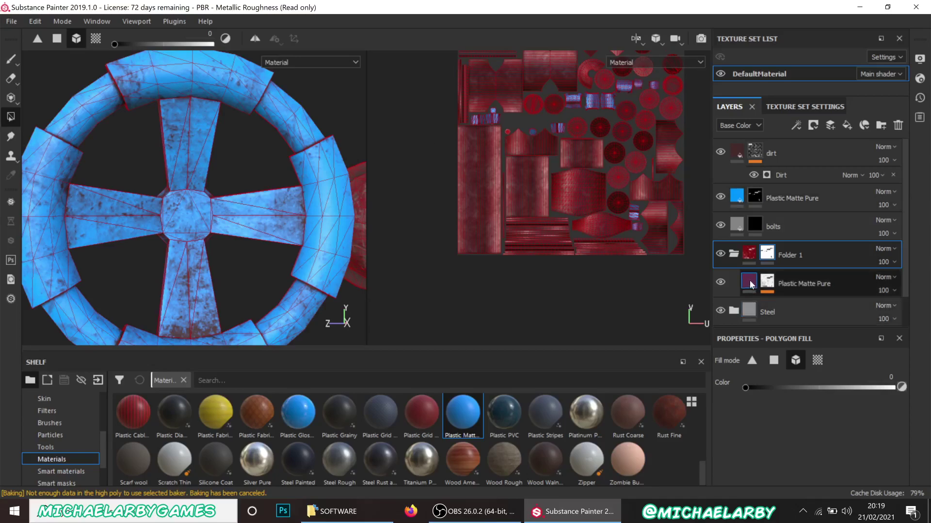
left_click(721, 197)
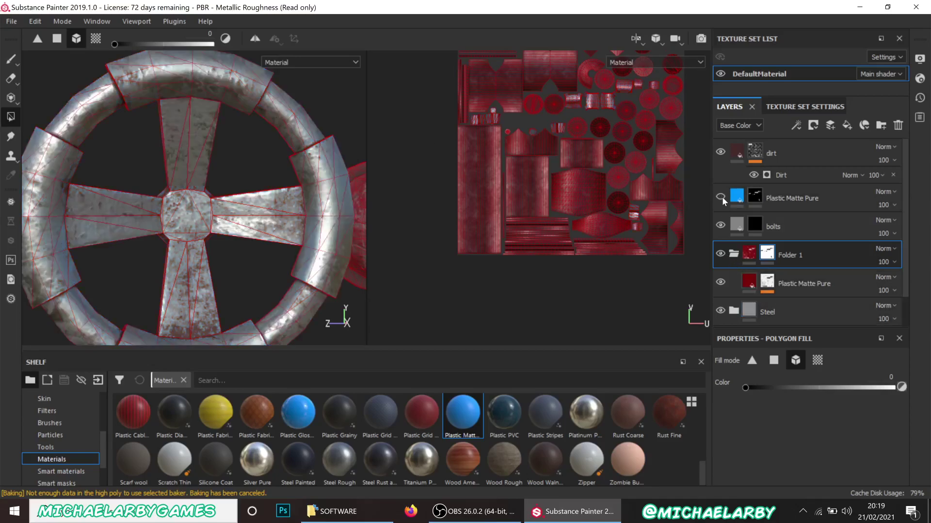
left_click(722, 197)
Temporarily hide the red paint folder and the blue wheel layer to examine the bare steel, and show both again
left_click(720, 283)
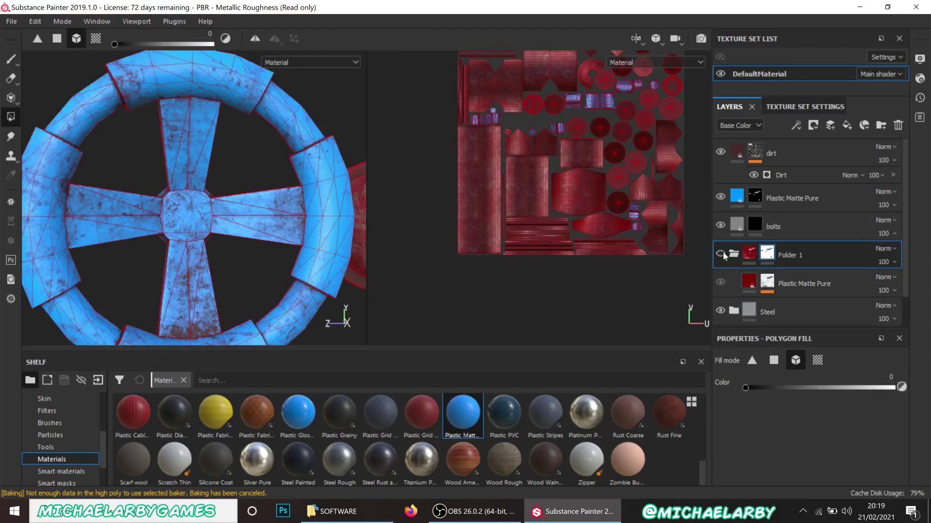
left_click(720, 195)
scroll(182, 158, "down", 3)
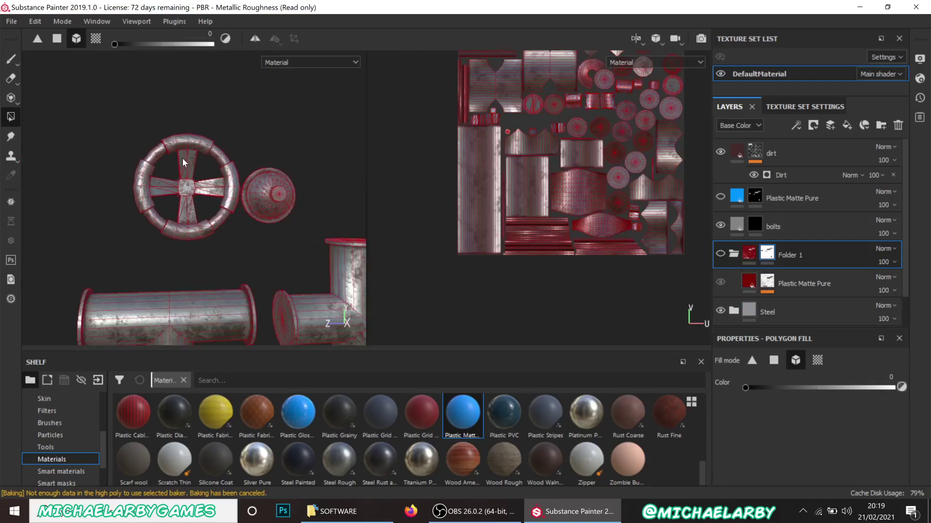
scroll(182, 158, "up", 2)
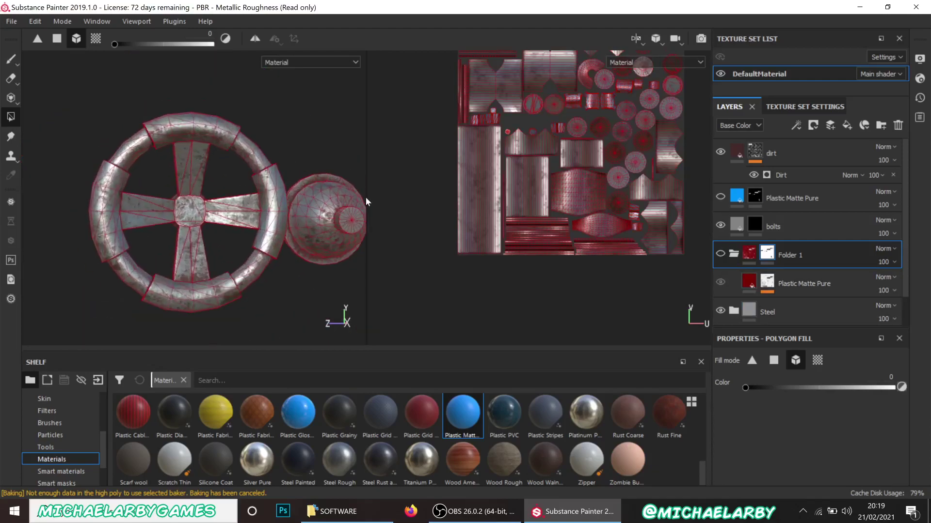
left_click(720, 254)
left_click(720, 197)
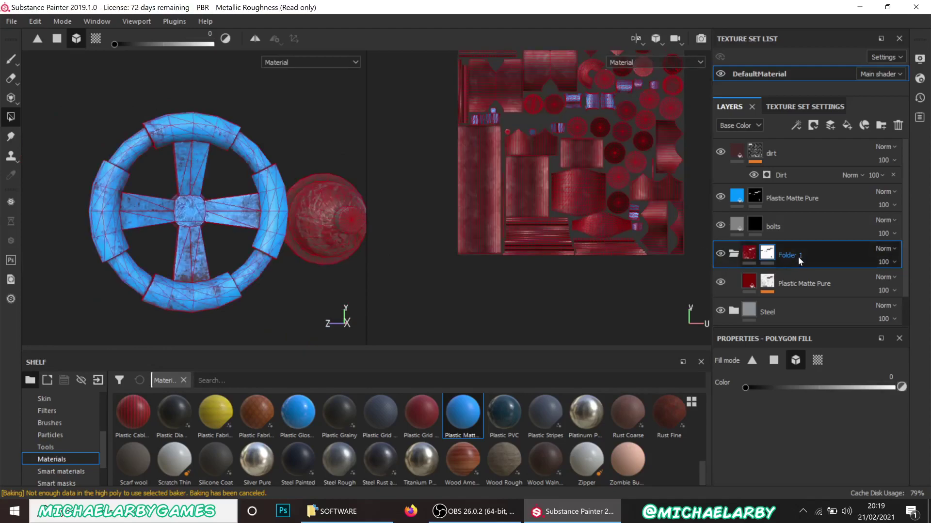
Compare the red layer's edge wear mask with the folder mask, and examine the painted pipes and bolted flanges from several angles
left_click(770, 284)
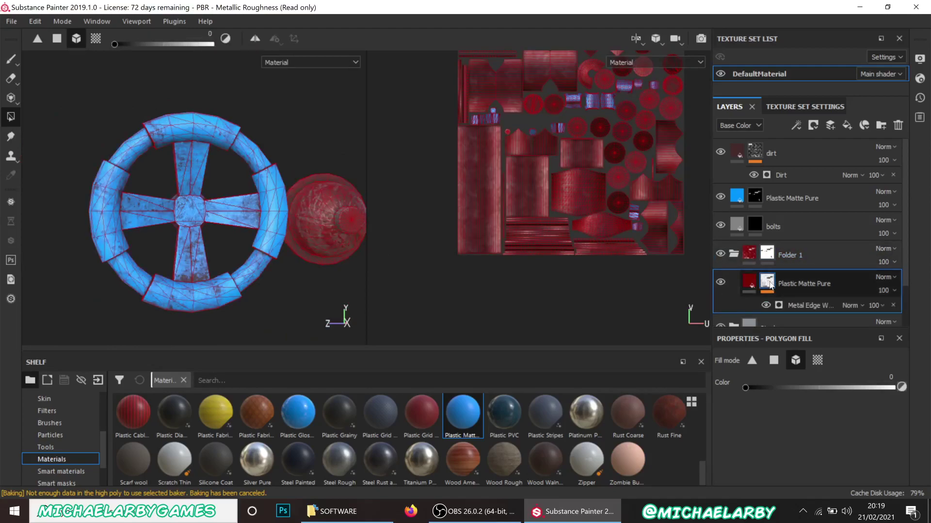
left_click(815, 259)
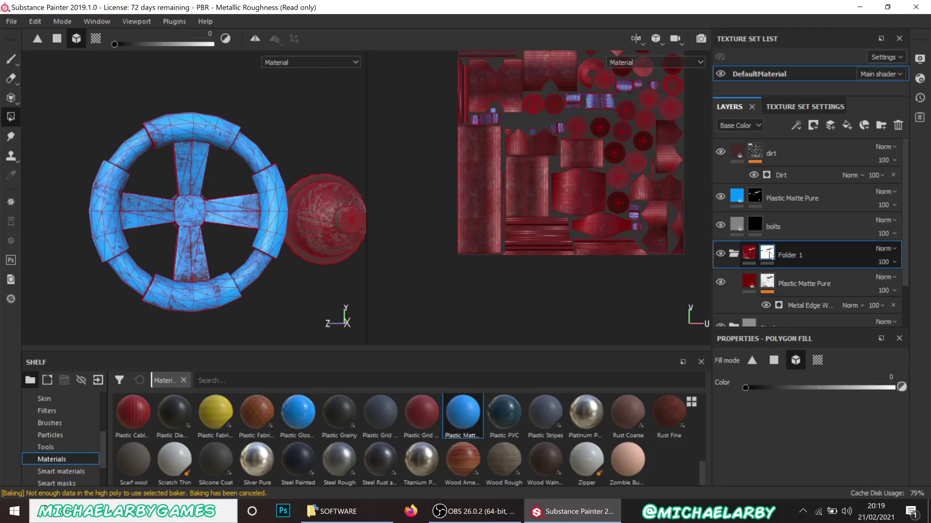
mouse_move(771, 258)
scroll(150, 120, "down", 6)
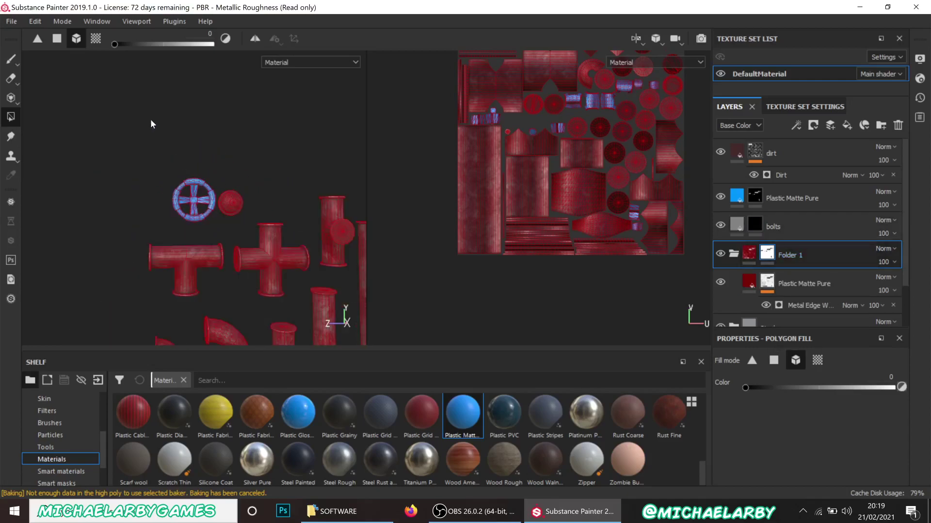
scroll(287, 288, "up", 3)
scroll(287, 287, "up", 2)
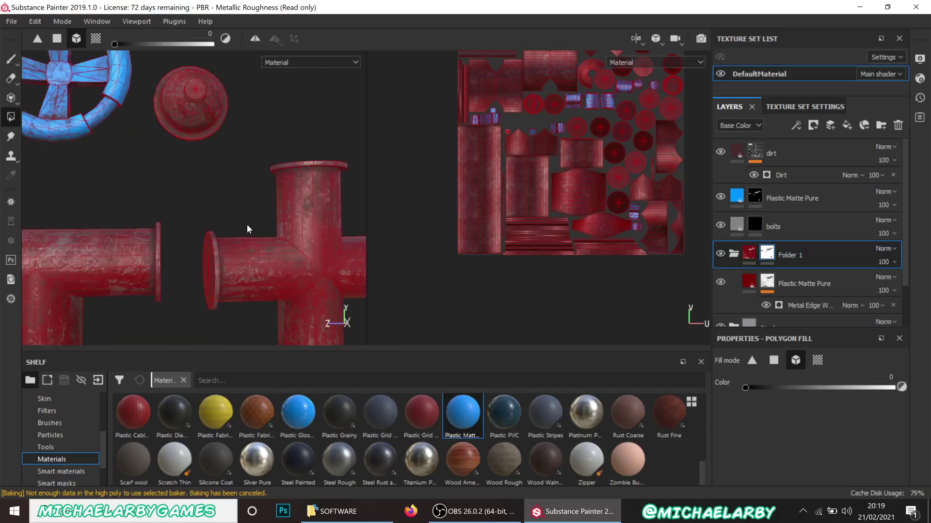
scroll(247, 225, "up", 2)
left_click_drag(286, 227, 144, 219, "alt")
left_click_drag(216, 224, 201, 244, "alt")
scroll(208, 201, "up", 5)
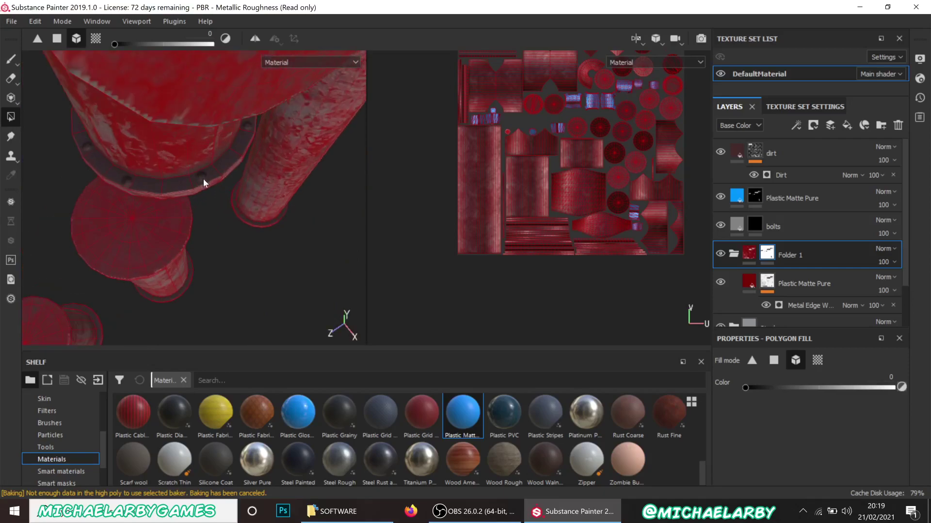
left_click_drag(203, 183, 148, 187, "alt")
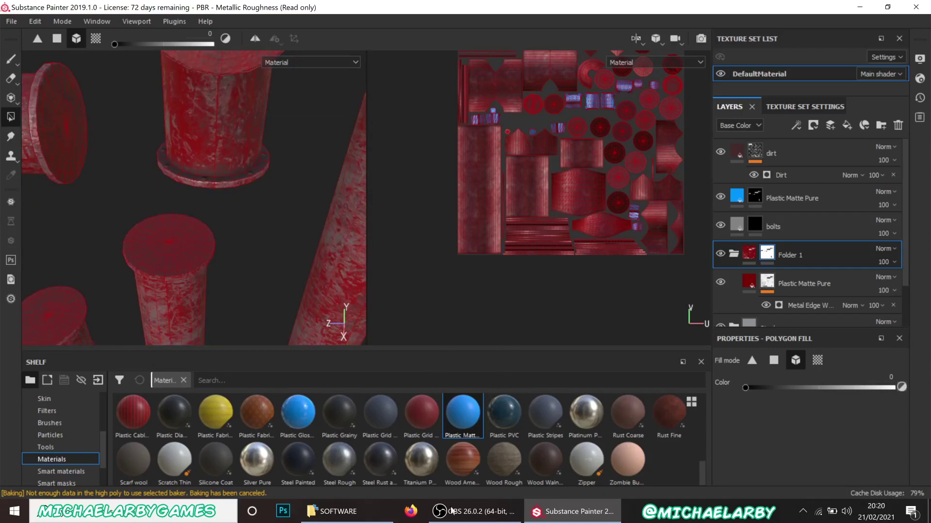
left_click(480, 515)
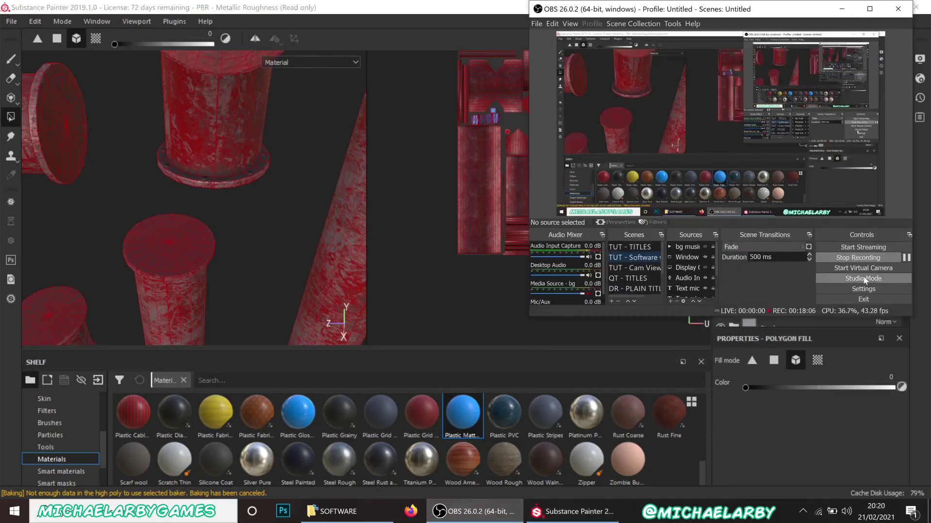
left_click(905, 258)
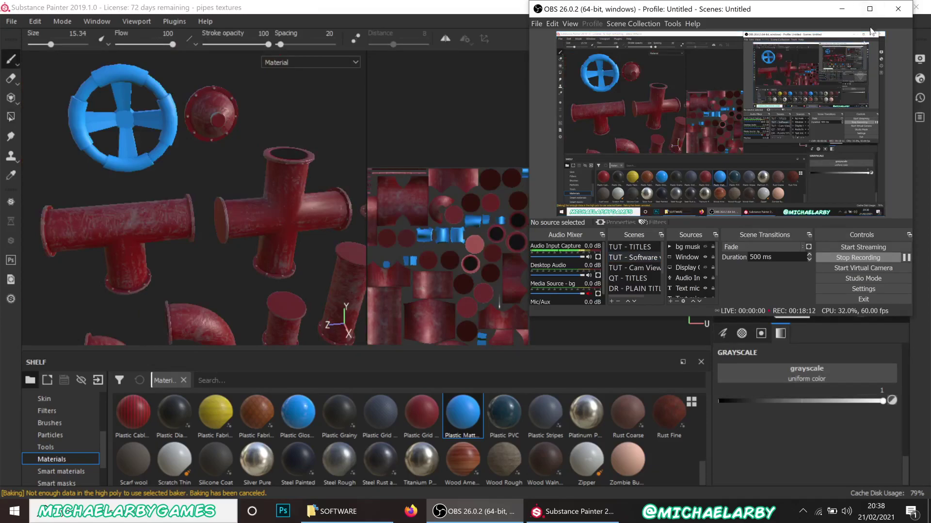
left_click(842, 9)
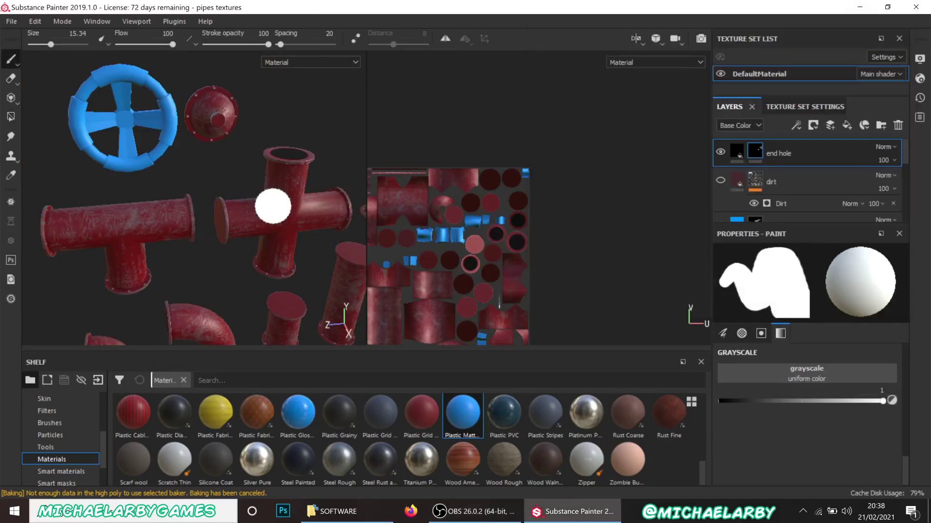
Examine the pipe ends and the black hole on the cross pipe's open end from several angles and distances
scroll(283, 252, "up", 4)
left_click_drag(284, 252, 145, 223, "alt")
right_click_drag(156, 214, 256, 175, "alt")
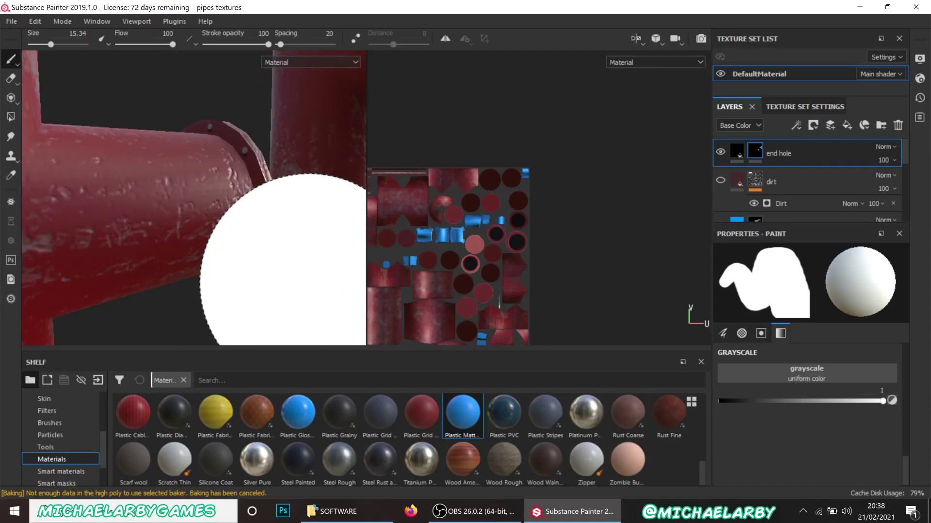
scroll(121, 207, "down", 5)
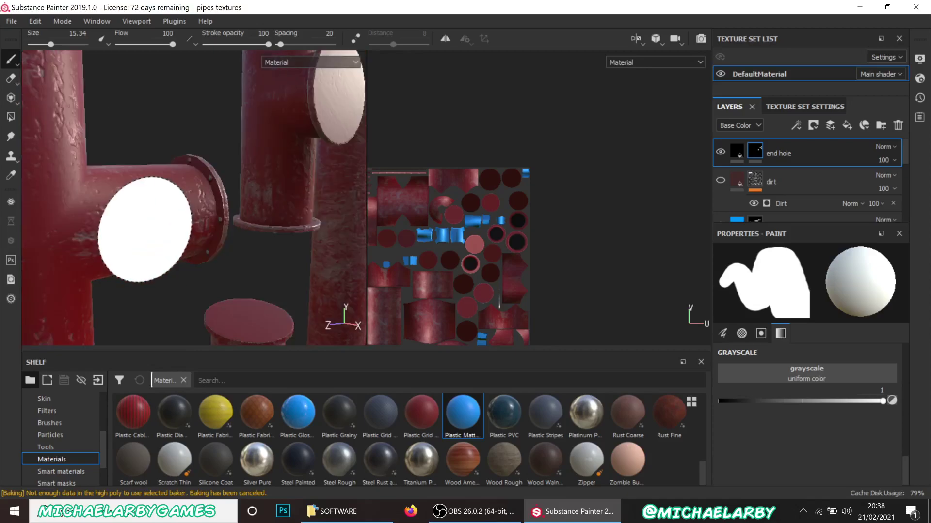
left_click_drag(209, 213, 151, 263, "alt")
mouse_move(223, 264)
left_mouse_down("alt")
mouse_move(140, 236)
mouse_move(223, 297)
mouse_move(249, 263)
left_mouse_up("alt")
scroll(222, 252, "down", 4)
scroll(78, 173, "up", 3)
middle_click_drag(116, 203, 270, 211, "alt")
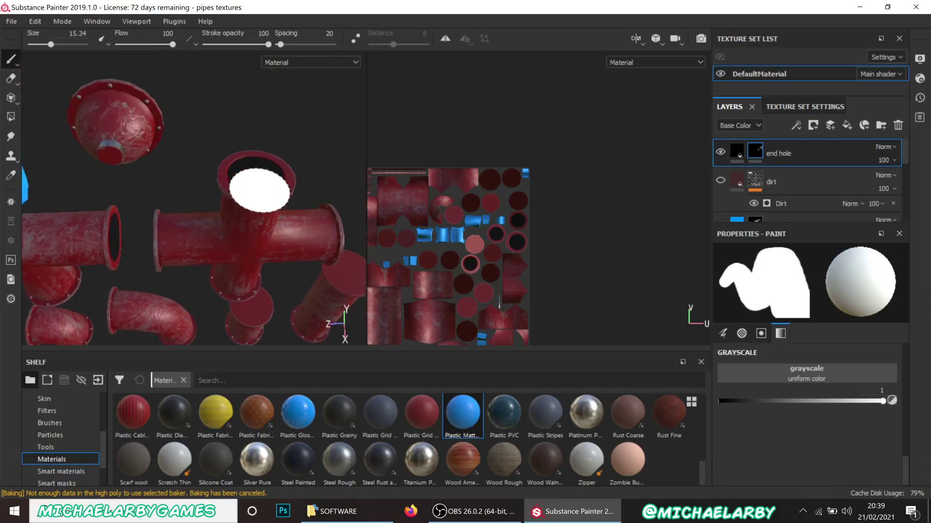
scroll(262, 194, "up", 2)
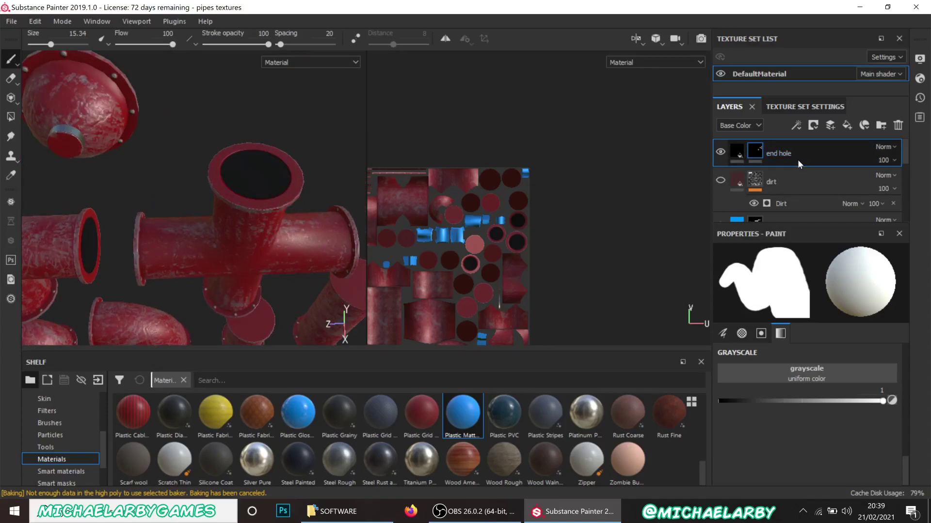
Set the height of the end hole layer's fill to -1 and select the layer's mask for painting
left_click(736, 149)
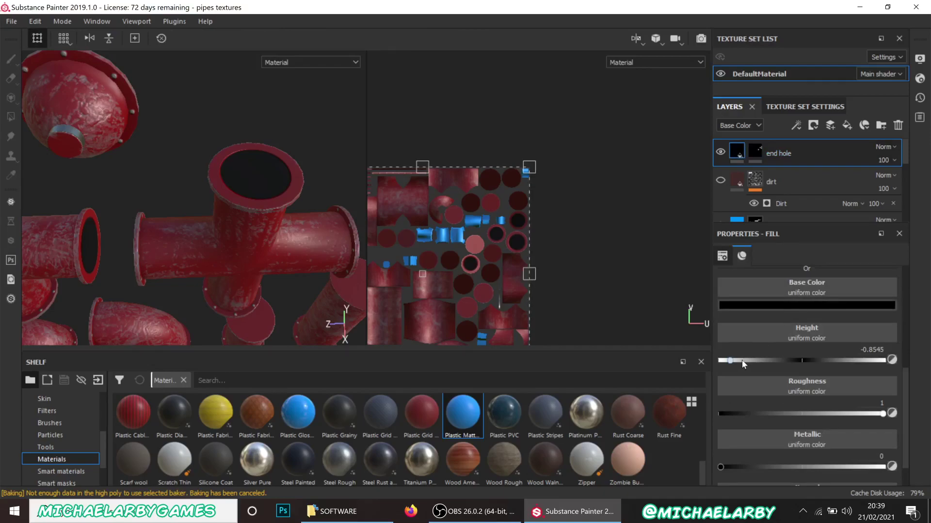
left_click_drag(713, 363, 706, 363)
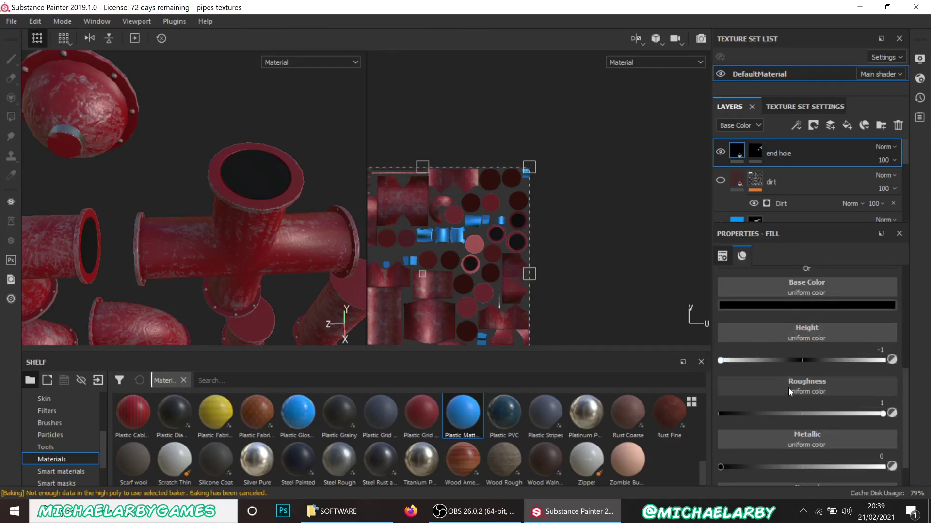
scroll(795, 388, "down", 1)
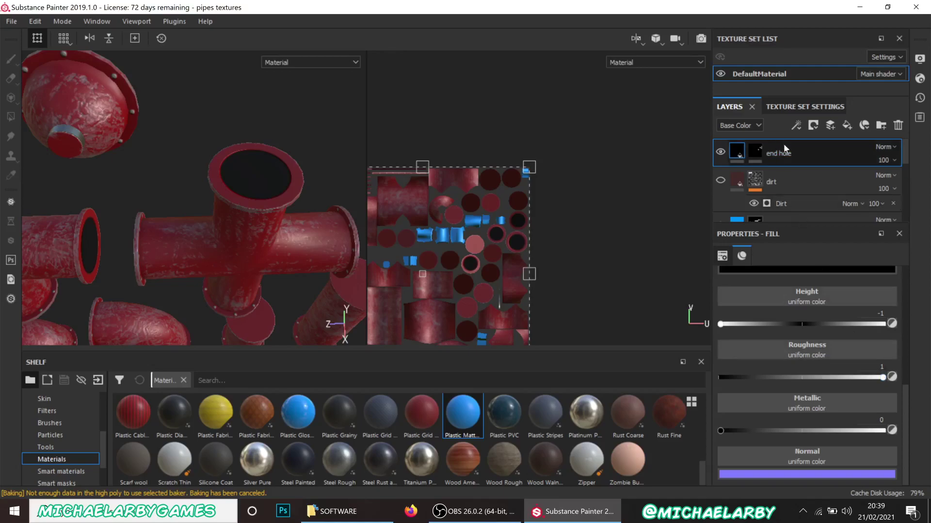
left_click(759, 150)
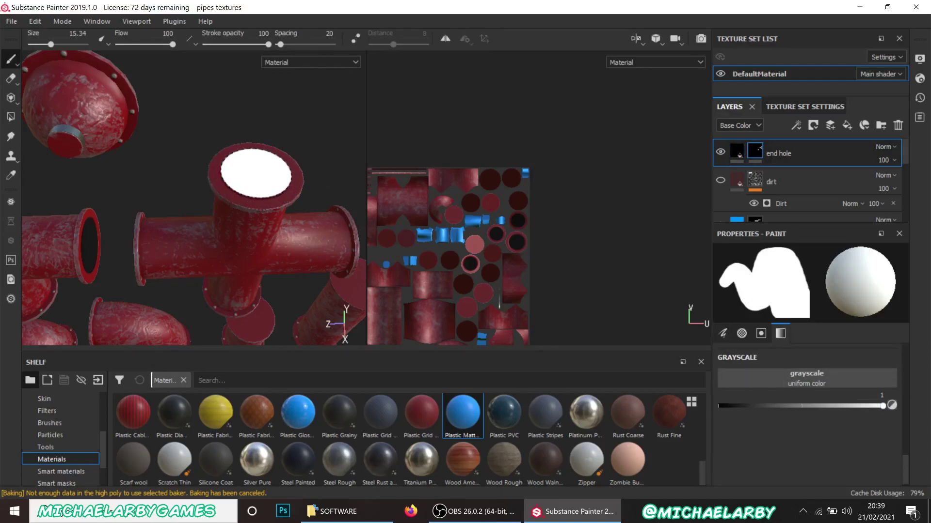
Paint a round end hole in the centre of the cross pipe's remaining closed end in the 3D view
mouse_move(237, 238)
left_mouse_down("alt")
mouse_move(150, 209)
mouse_move(156, 201)
left_mouse_up("alt")
left_click_drag(204, 170, 140, 168, "alt")
right_click_drag(140, 169, 156, 166, "shift")
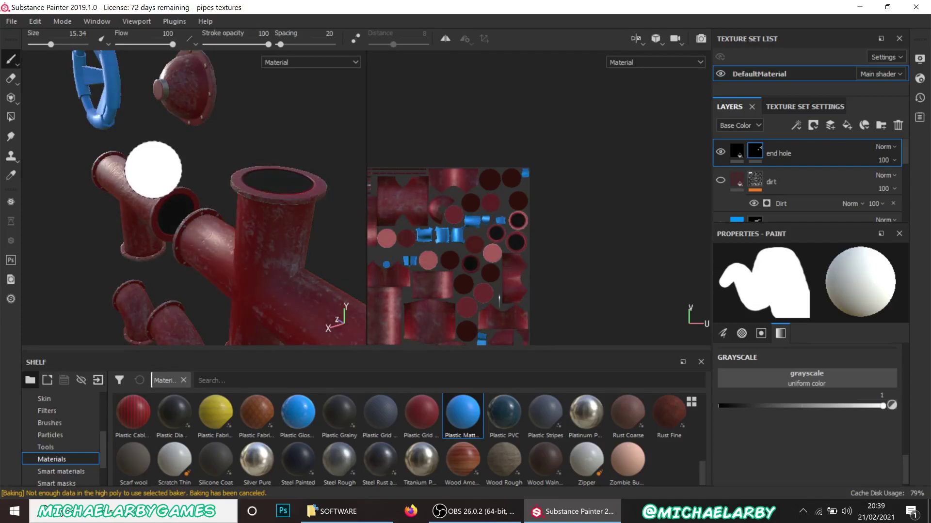
scroll(193, 194, "down", 3)
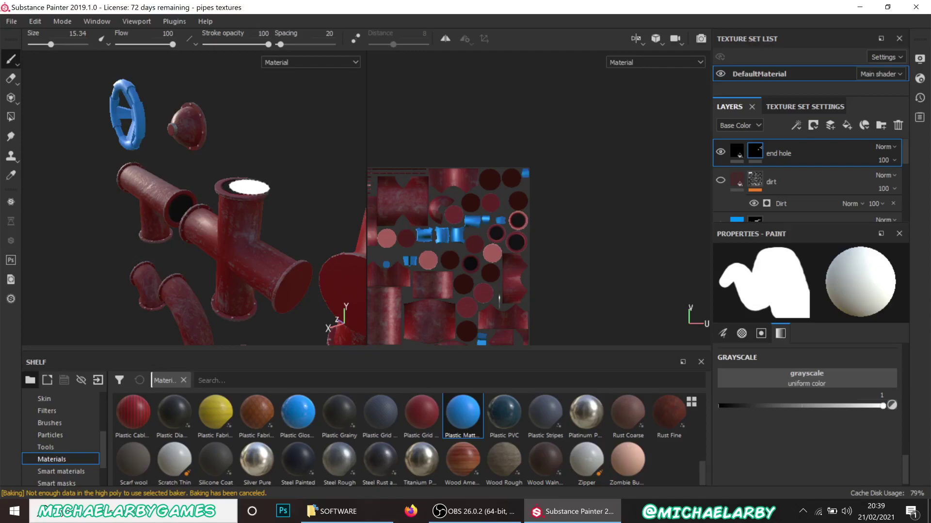
mouse_move(266, 141)
left_mouse_down("alt")
mouse_move(126, 154)
mouse_move(297, 131)
mouse_move(315, 136)
mouse_move(297, 147)
left_mouse_up("alt")
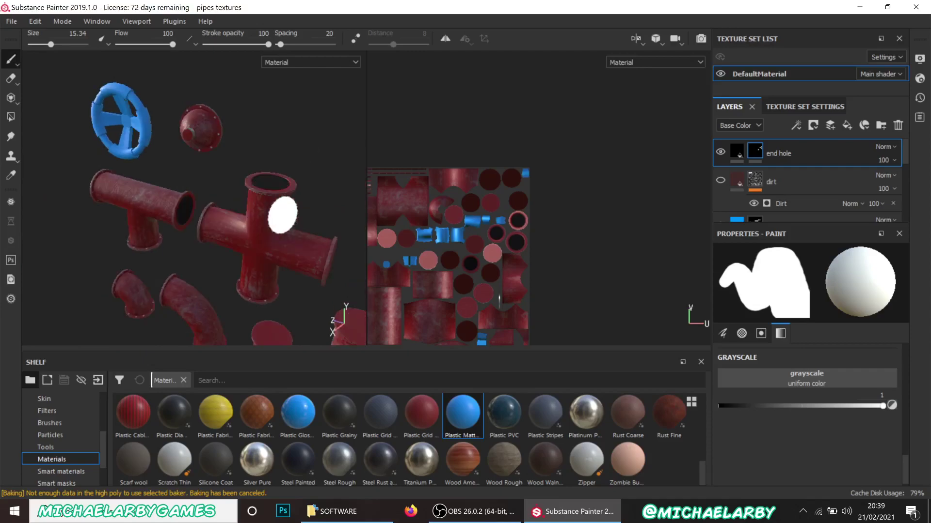
scroll(214, 174, "up", 5)
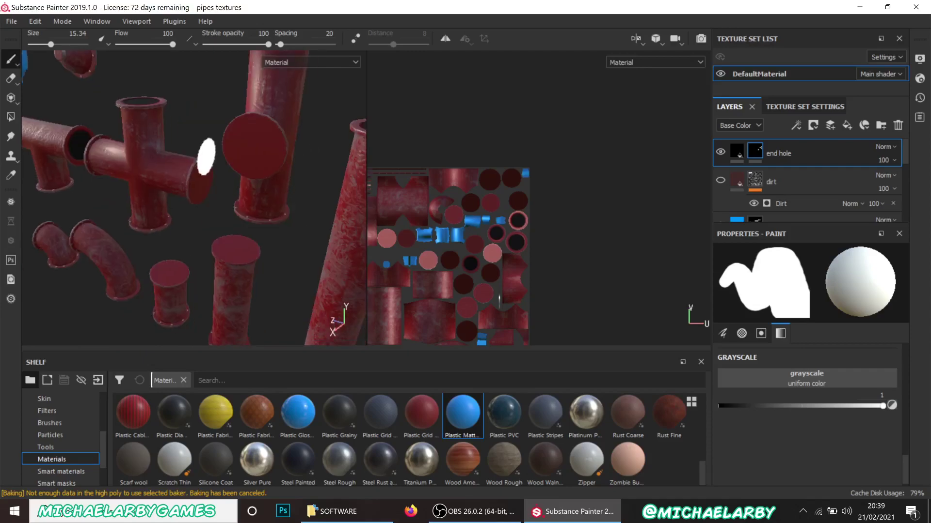
left_click_drag(179, 162, 152, 156, "alt")
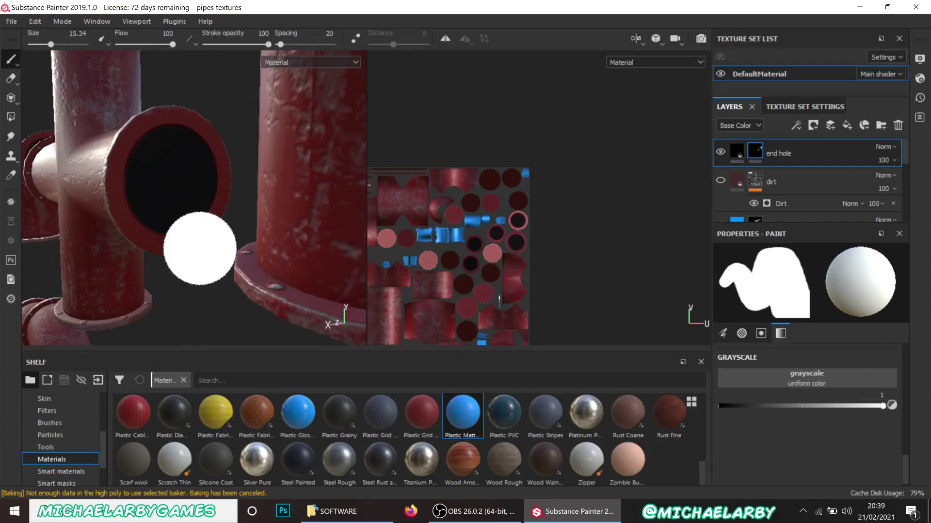
scroll(196, 232, "down", 3)
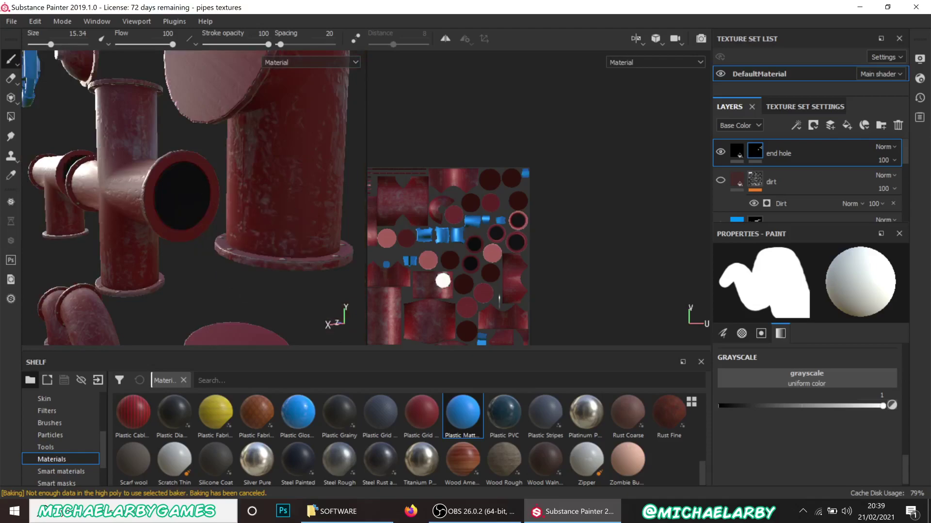
Stamp a centred end hole on each of the three unpainted round caps just below the already holed group in the UV layout
scroll(492, 256, "up", 5)
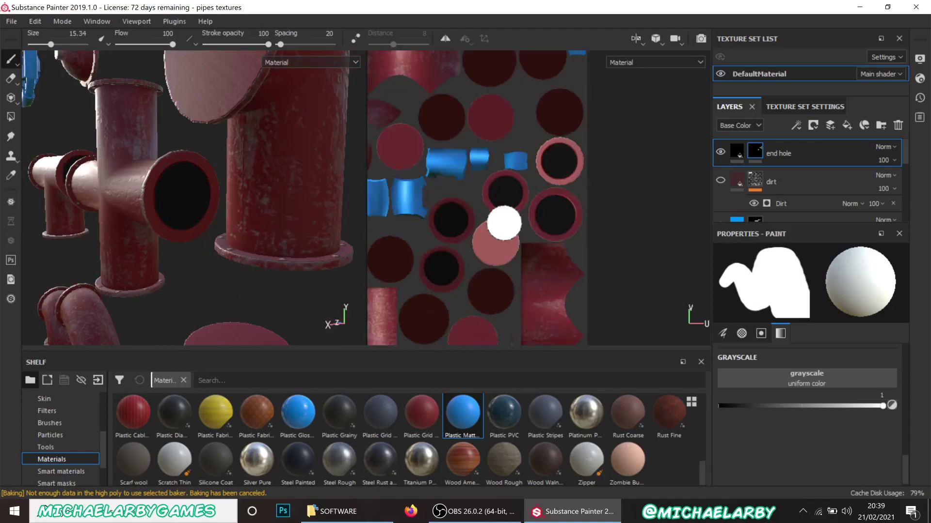
scroll(514, 225, "down", 3)
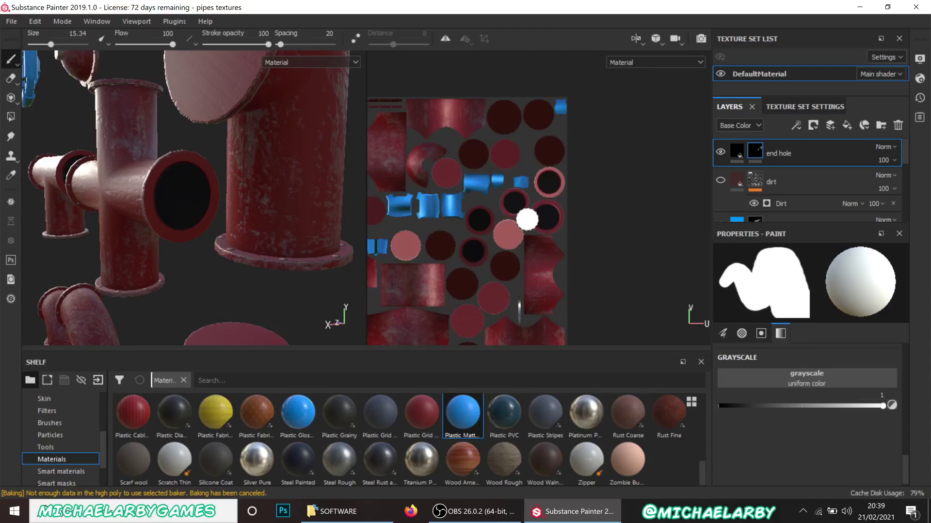
scroll(499, 269, "up", 5)
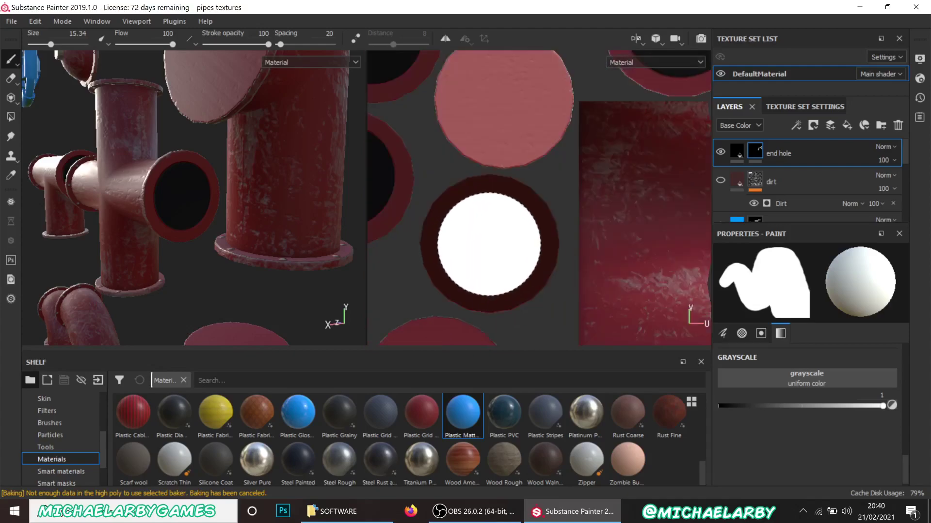
mouse_move(490, 244)
middle_mouse_down()
mouse_move(483, 141)
mouse_move(467, 260)
mouse_move(450, 296)
middle_mouse_up()
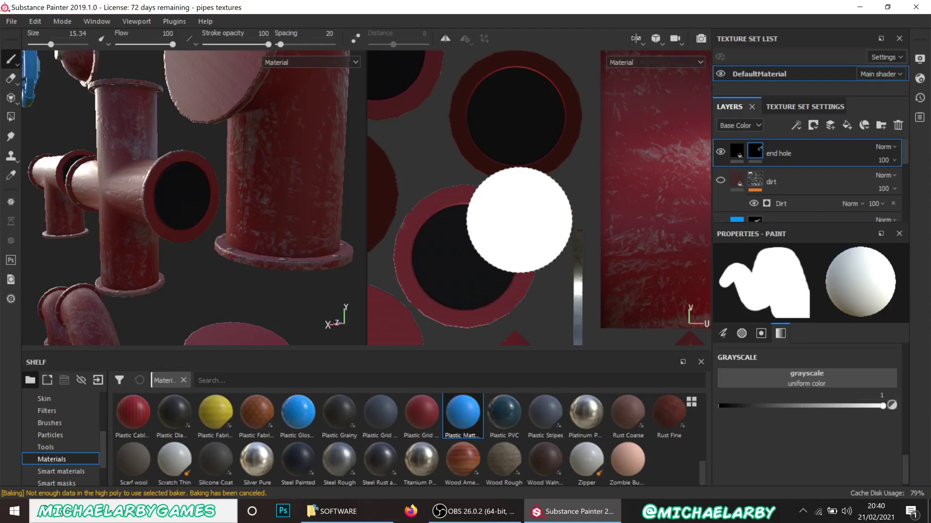
scroll(588, 246, "down", 3)
middle_click_drag(588, 245, 401, 224)
scroll(405, 222, "up", 5)
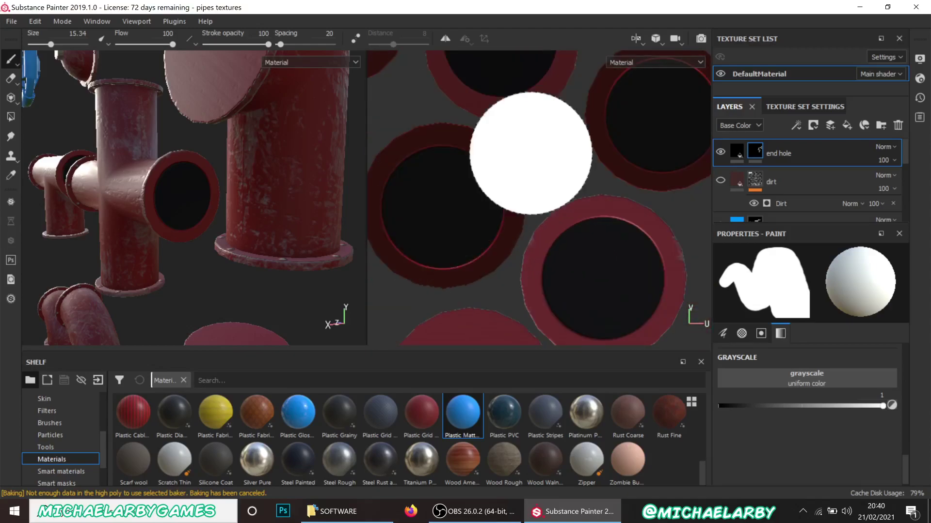
Stamp end holes on the two lowest round caps in the UV column, ending at the cap beside the small blue wheel pieces
scroll(529, 156, "down", 3)
scroll(488, 266, "up", 3)
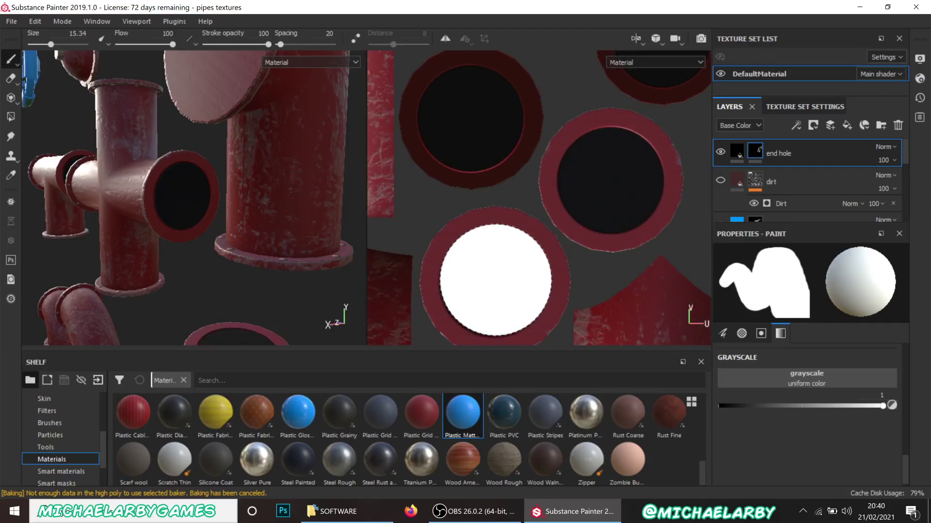
scroll(515, 208, "down", 4)
scroll(514, 243, "up", 2)
scroll(512, 286, "up", 3)
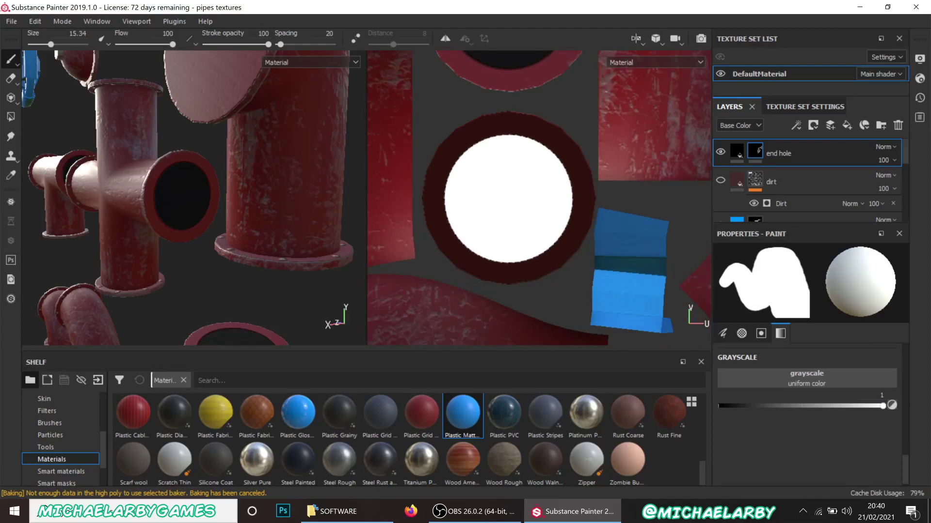
scroll(509, 249, "down", 5)
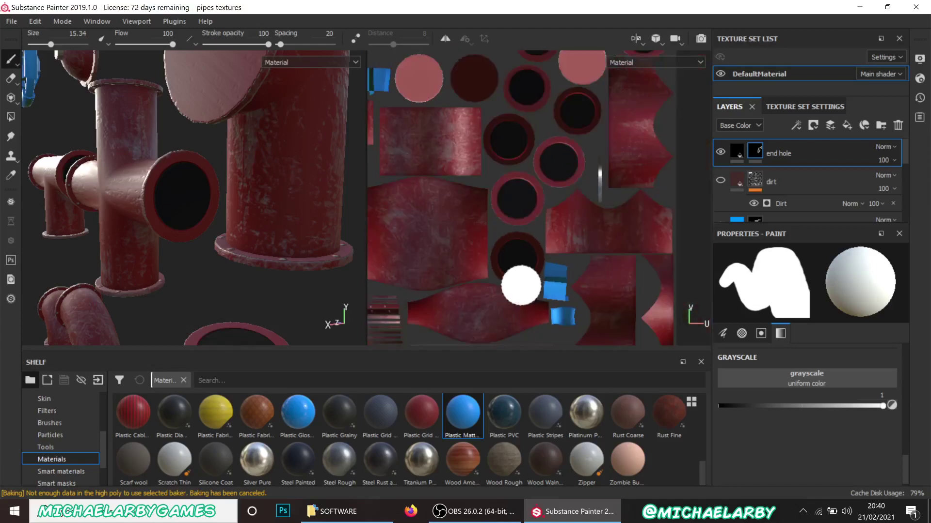
Stamp end holes on the dark cap, the dark red cap and the two pink caps around the blue wheel pieces in the UV layout
scroll(507, 168, "up", 6)
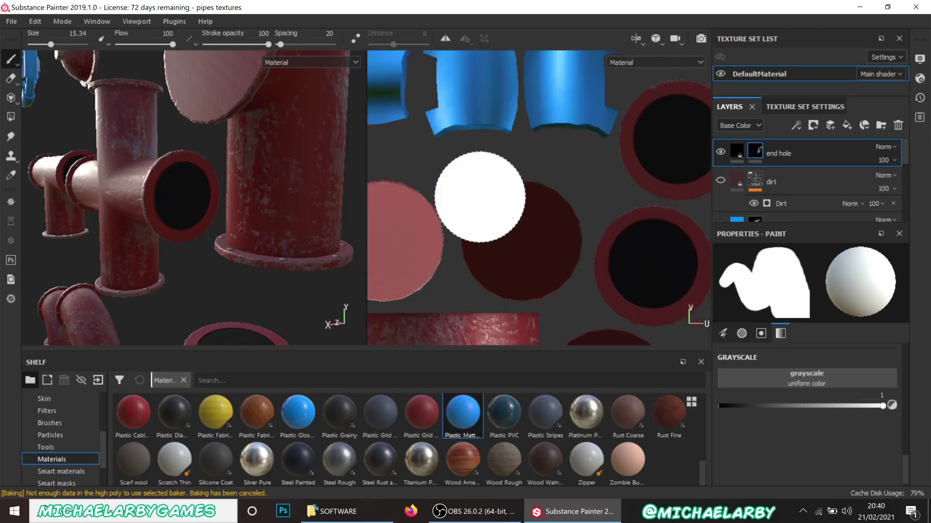
middle_click_drag(532, 246, 491, 221)
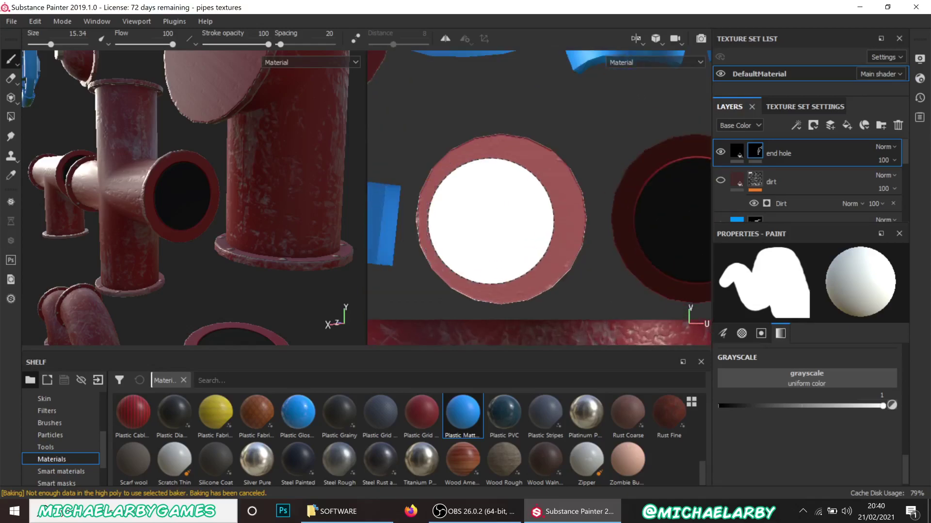
scroll(588, 248, "down", 3)
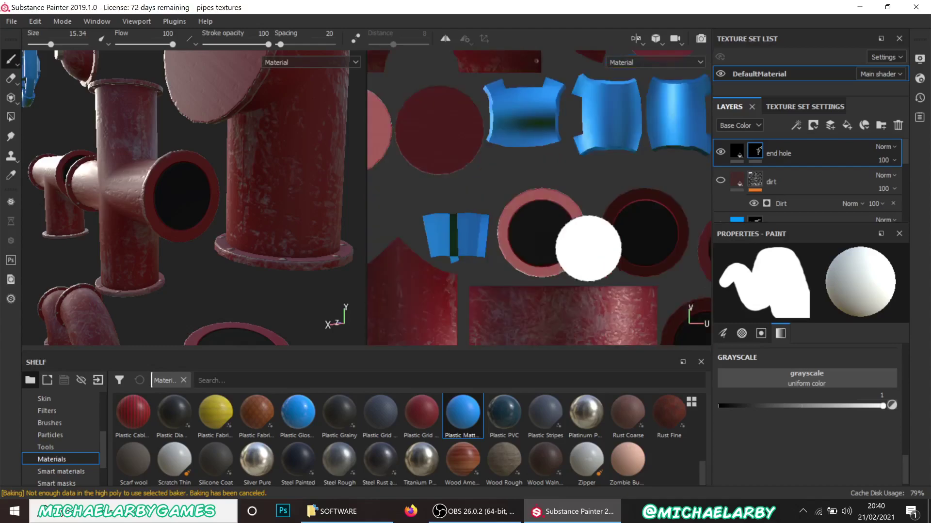
scroll(588, 248, "up", 4)
scroll(480, 162, "up", 2)
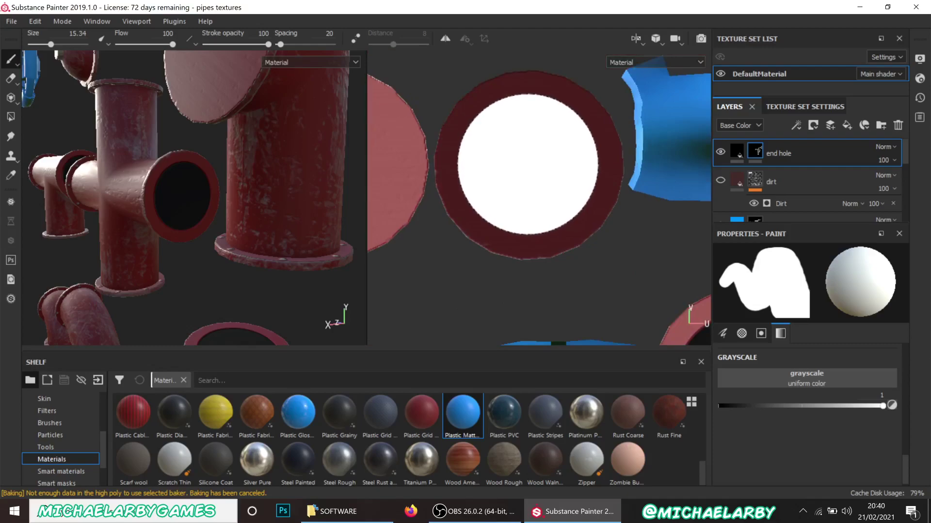
scroll(559, 144, "down", 3)
scroll(451, 168, "up", 2)
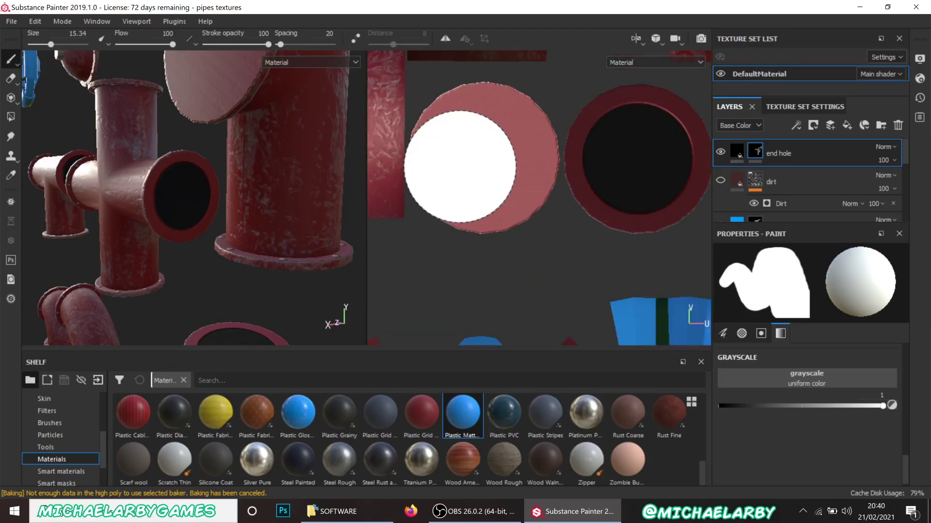
scroll(690, 132, "down", 5)
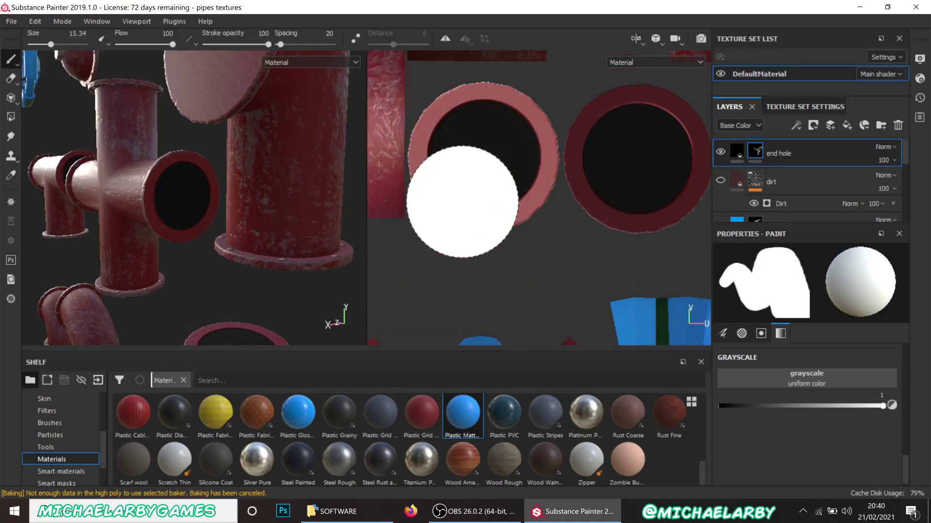
Stamp end holes on the three round caps running from the curved elbow piece to above the small blue pieces in the UV layout
scroll(674, 131, "up", 5)
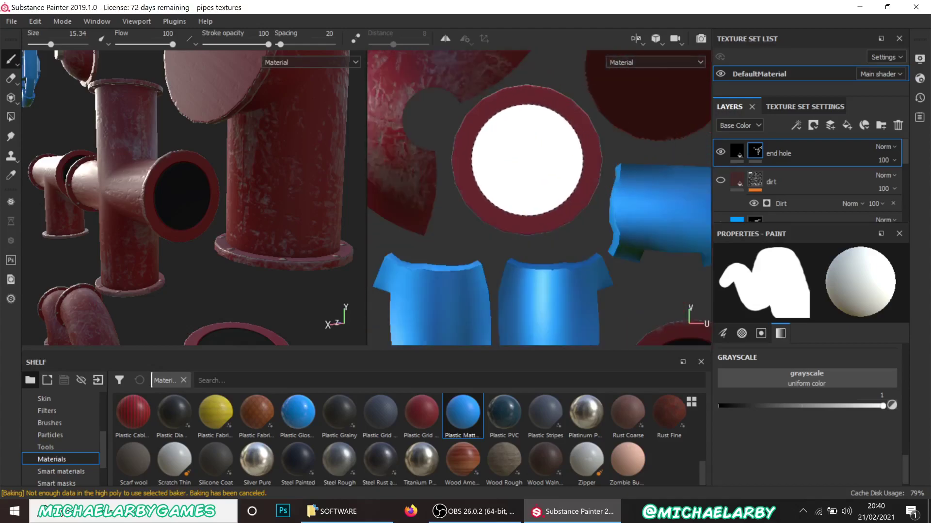
scroll(526, 160, "down", 5)
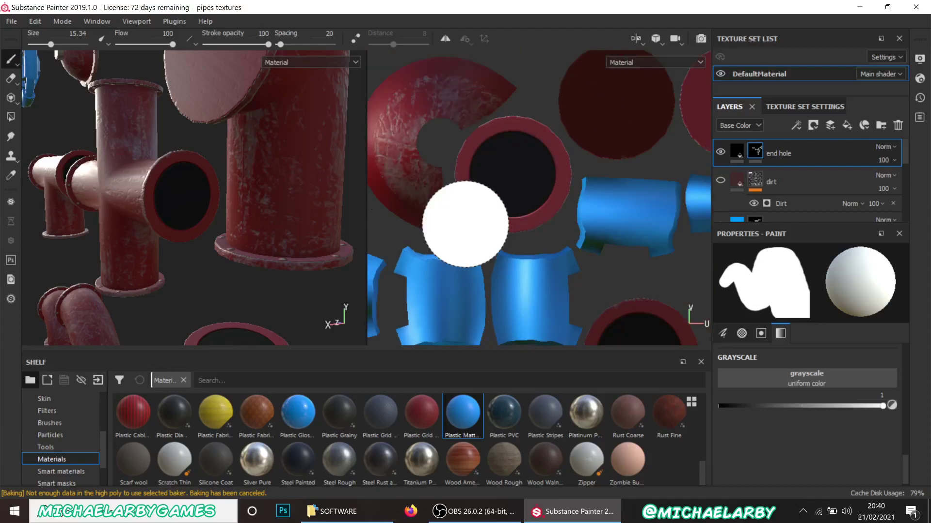
scroll(544, 166, "up", 2)
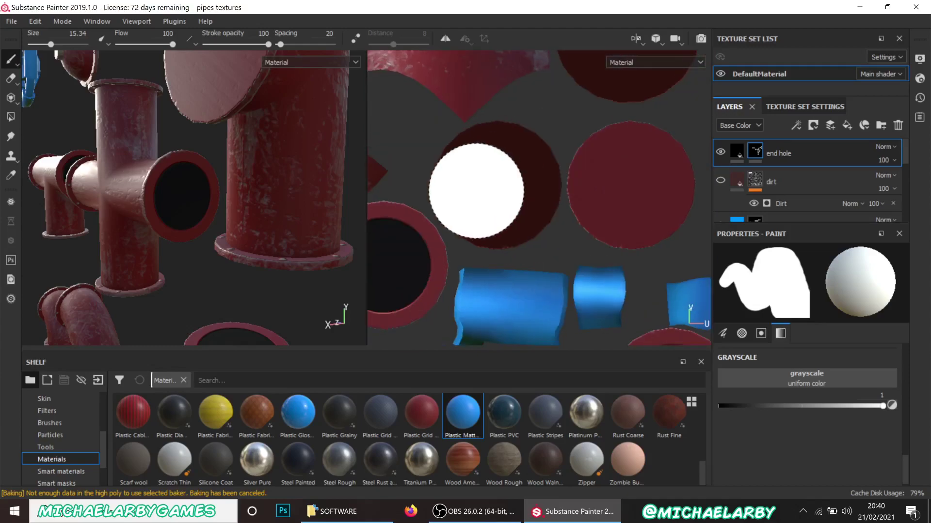
scroll(472, 223, "down", 2)
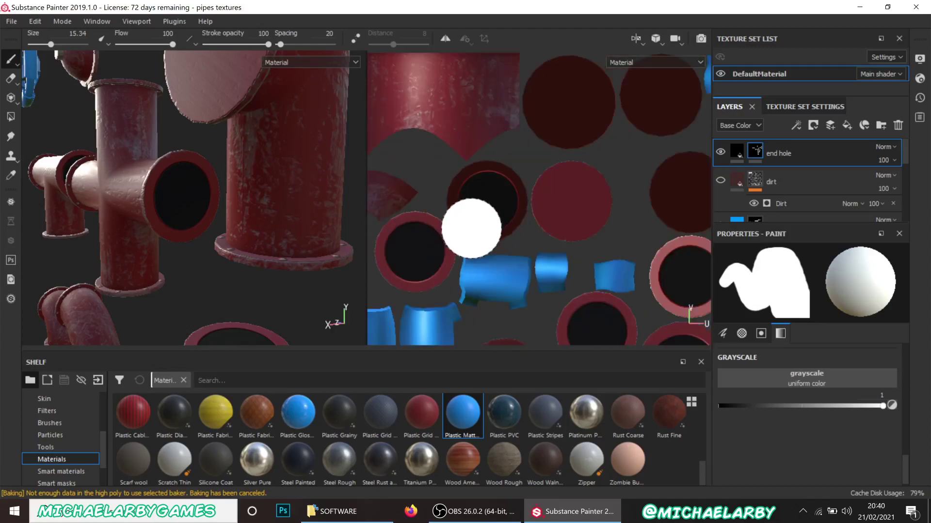
scroll(533, 204, "up", 4)
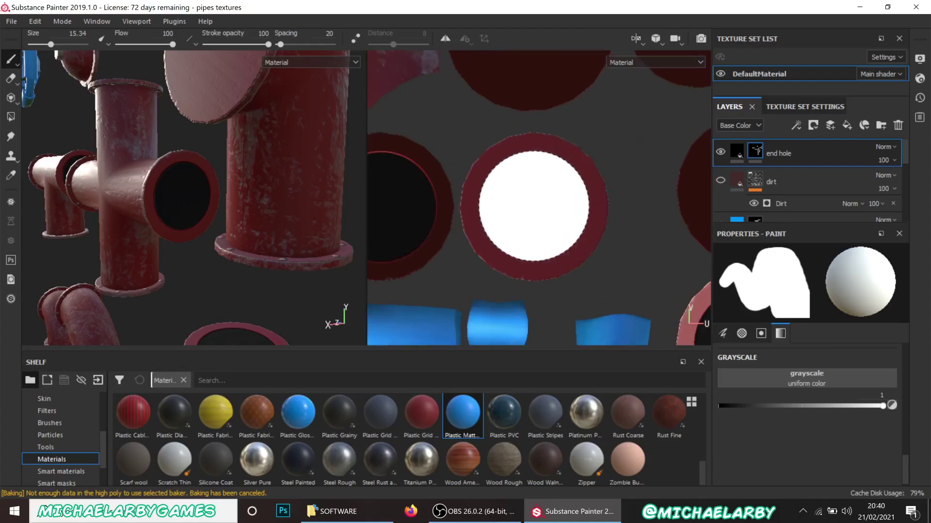
scroll(485, 209, "down", 3)
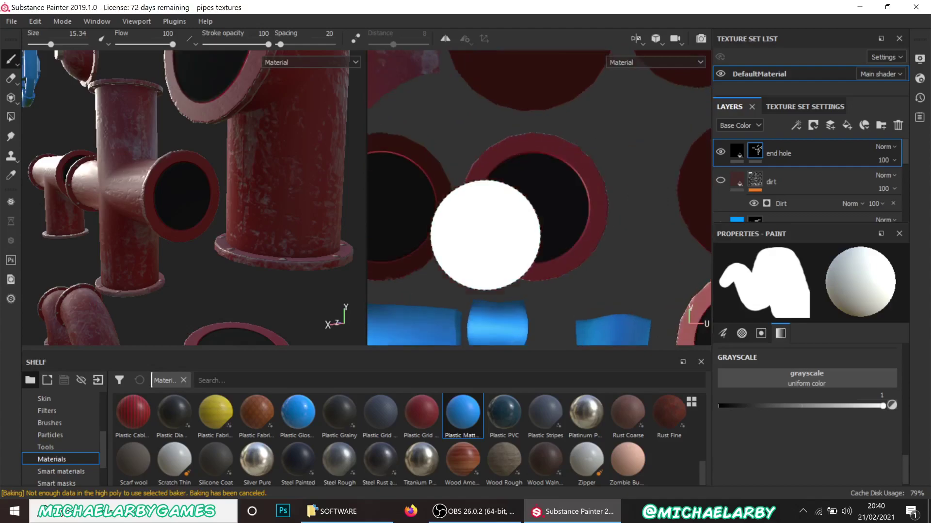
Stamp end holes on the three remaining dark caps in the upper-right corner of the UV layout
scroll(580, 219, "up", 3)
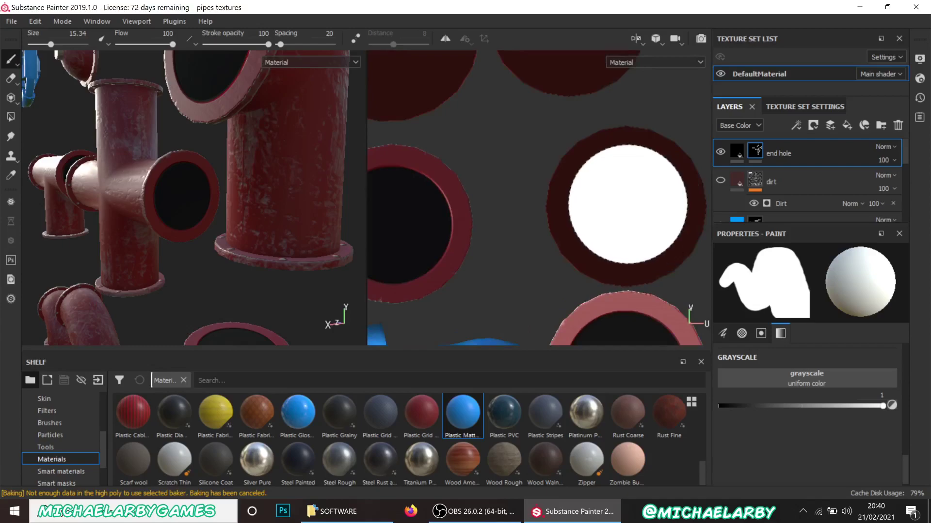
mouse_move(625, 209)
middle_mouse_down()
mouse_move(571, 266)
mouse_move(515, 254)
mouse_move(566, 115)
middle_mouse_up()
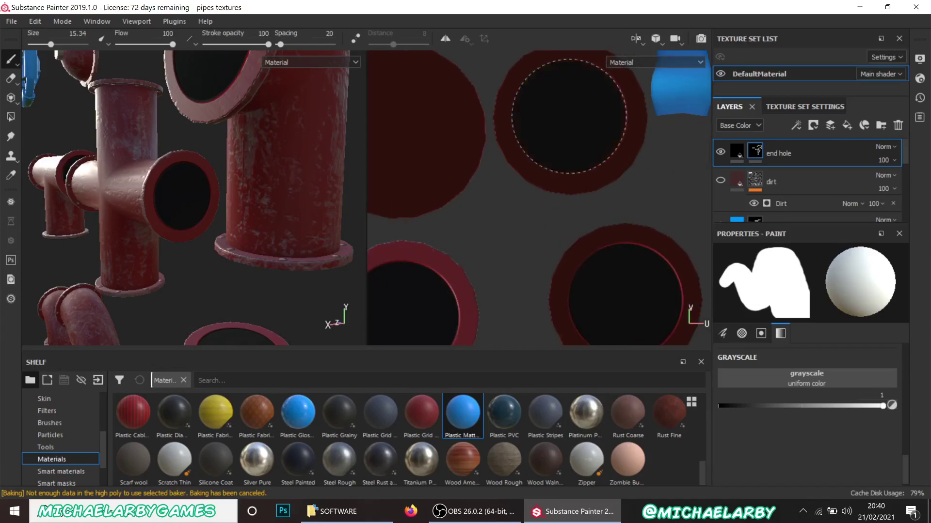
scroll(543, 164, "down", 2)
scroll(515, 183, "up", 3)
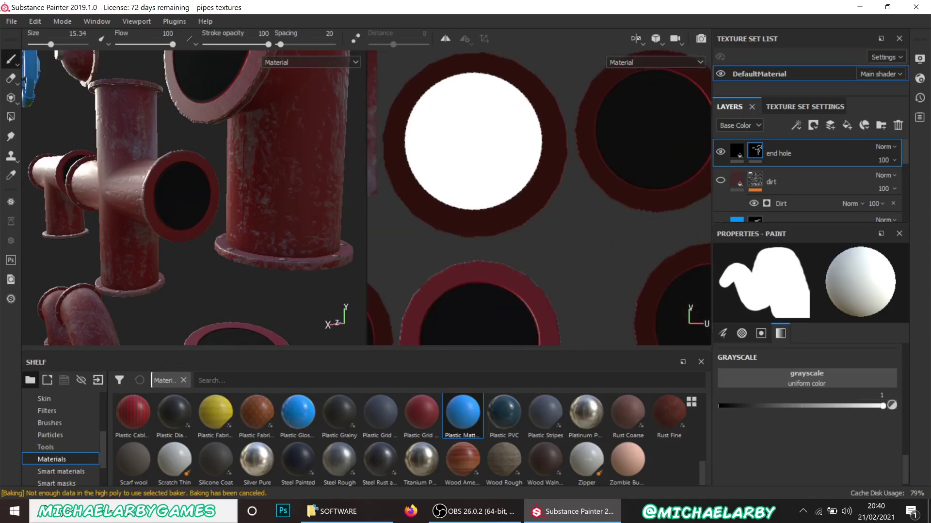
scroll(617, 228, "down", 5)
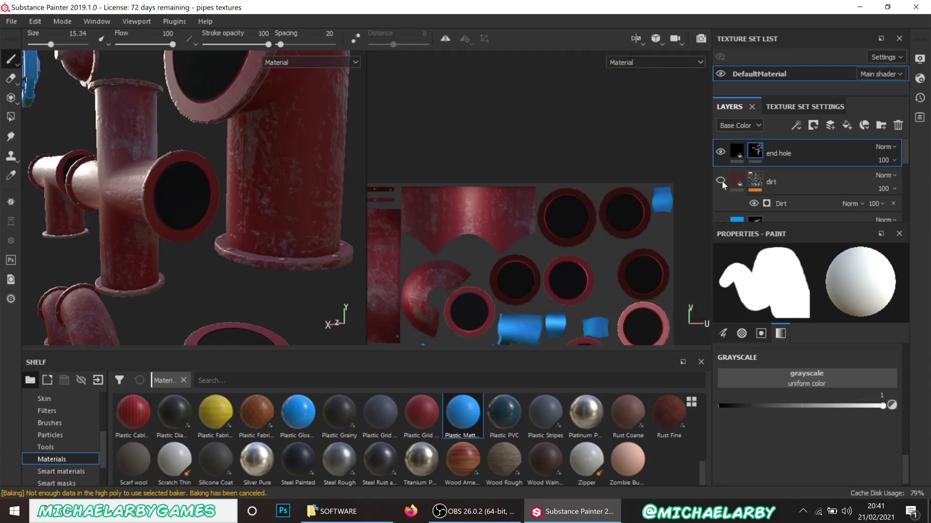
Show the dirt layer again and examine the dirty pipes, the blue wheel and the end holes from several angles
scroll(216, 254, "down", 3)
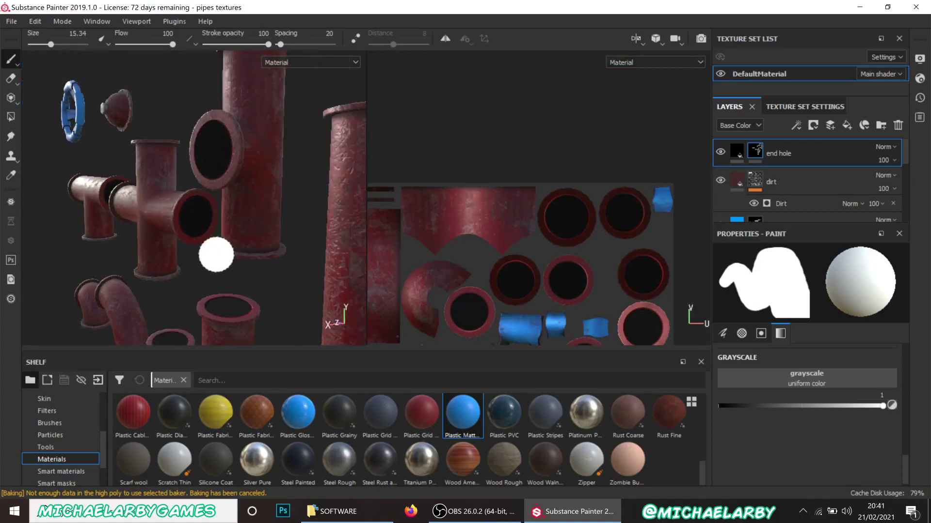
mouse_move(218, 233)
left_mouse_down("alt")
mouse_move(295, 216)
mouse_move(292, 277)
mouse_move(232, 249)
mouse_move(234, 224)
mouse_move(211, 228)
mouse_move(271, 252)
mouse_move(299, 292)
mouse_move(289, 205)
mouse_move(327, 161)
mouse_move(255, 233)
mouse_move(237, 221)
left_mouse_up("alt")
scroll(194, 179, "up", 5)
scroll(153, 140, "up", 3)
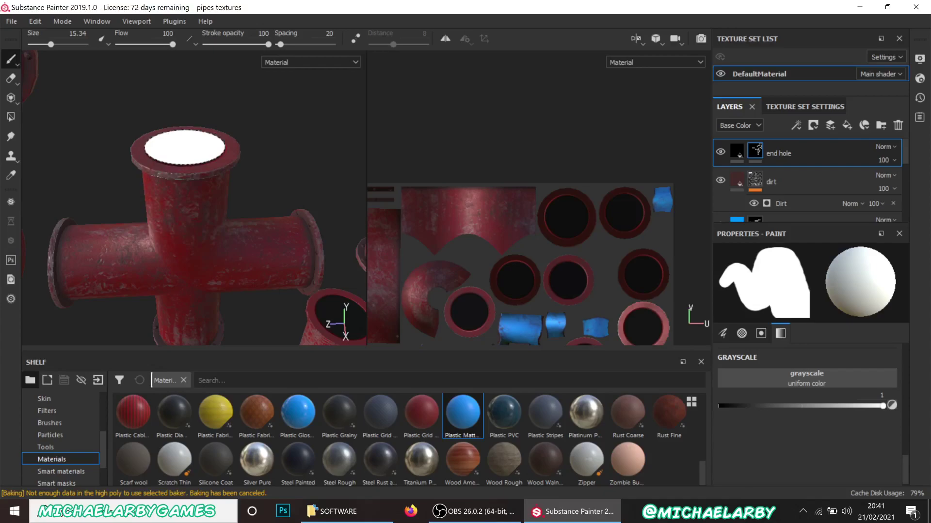
scroll(184, 147, "down", 6)
scroll(208, 175, "up", 4)
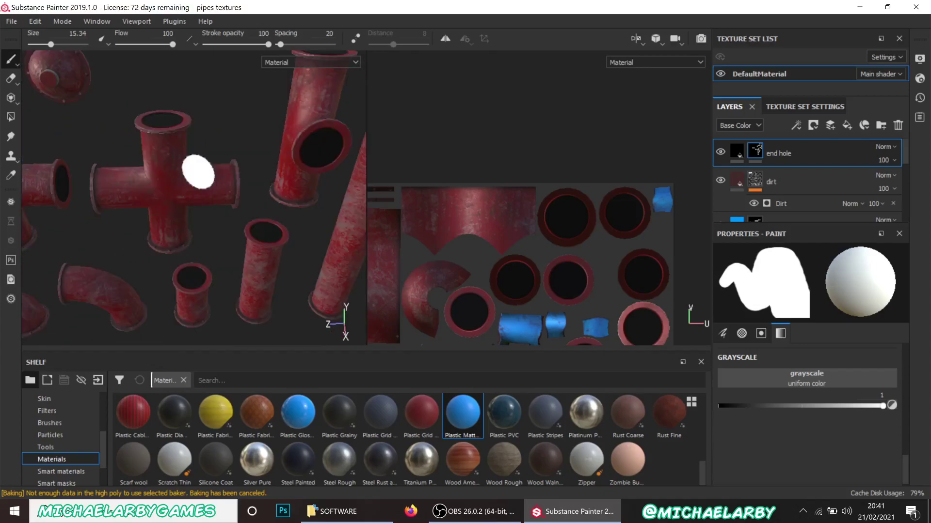
scroll(198, 173, "up", 4)
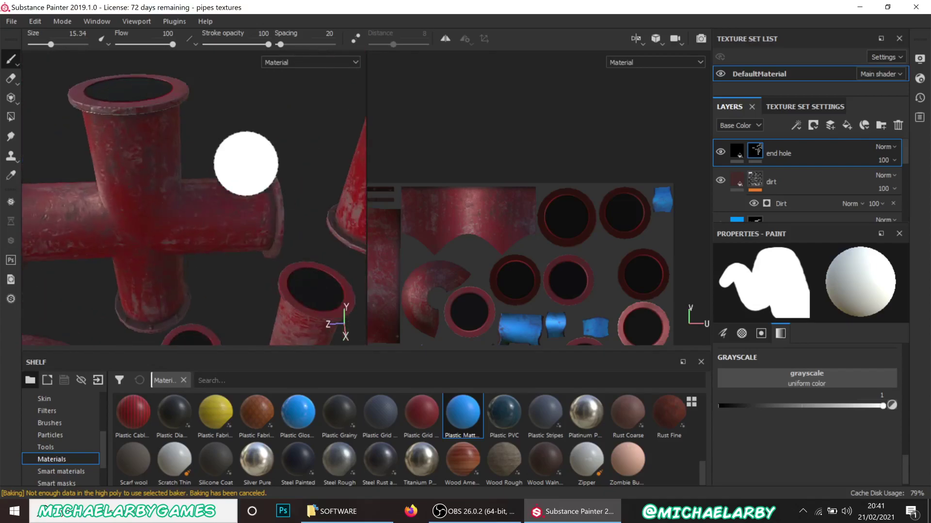
scroll(235, 158, "down", 5)
left_click_drag(231, 177, 196, 232, "alt")
left_click_drag(173, 167, 314, 154, "alt")
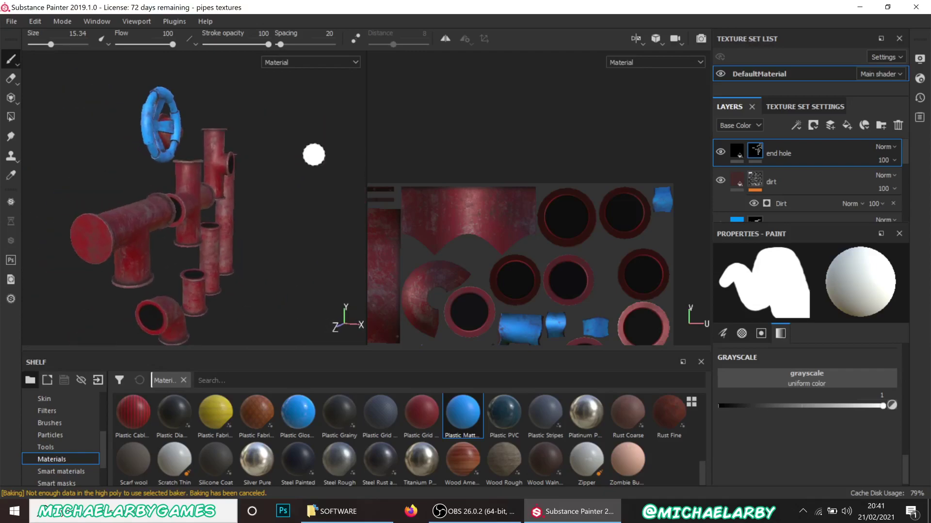
Stamp an end hole on the remaining light pink cap in the UV layout and save the project
scroll(568, 175, "down", 4)
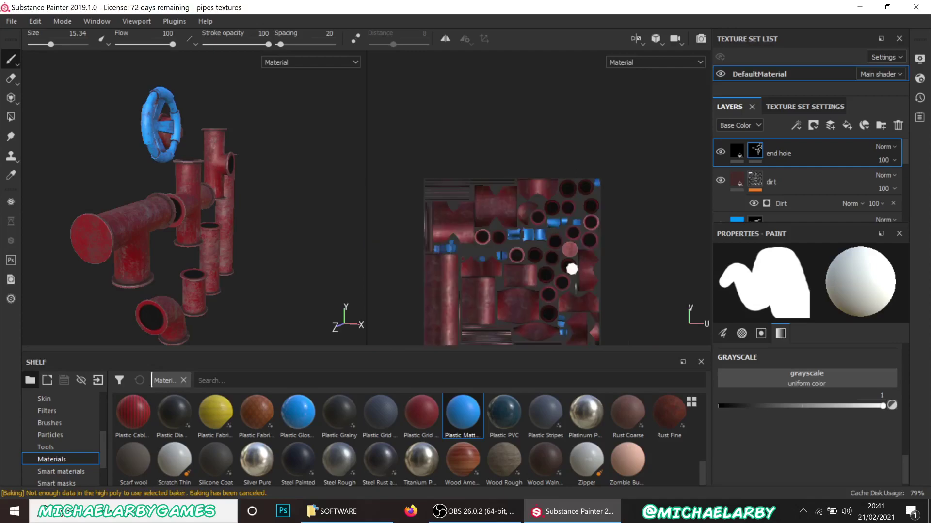
scroll(572, 269, "up", 6)
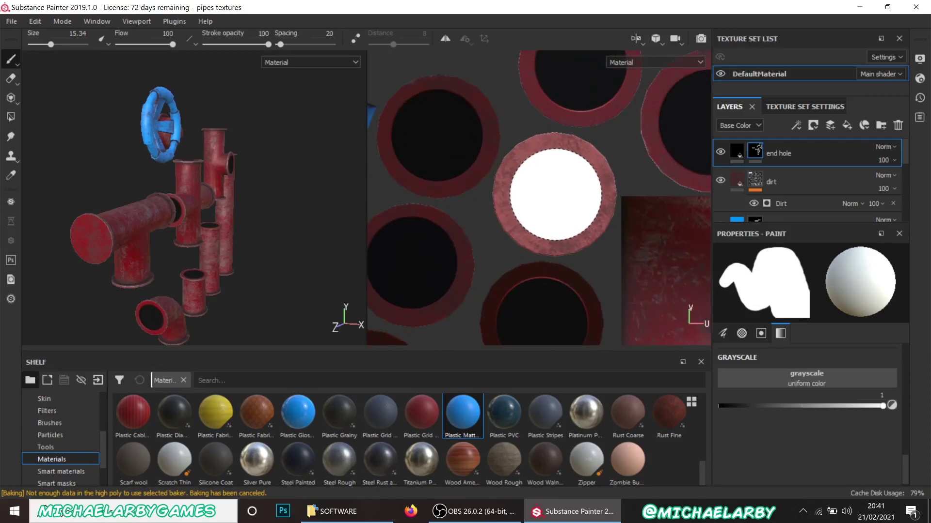
scroll(240, 273, "down", 4)
mouse_move(240, 273)
left_mouse_down("alt")
mouse_move(135, 171)
mouse_move(127, 235)
mouse_move(145, 351)
mouse_move(233, 238)
mouse_move(39, 259)
mouse_move(108, 266)
mouse_move(143, 283)
left_mouse_up("alt")
scroll(138, 233, "up", 3)
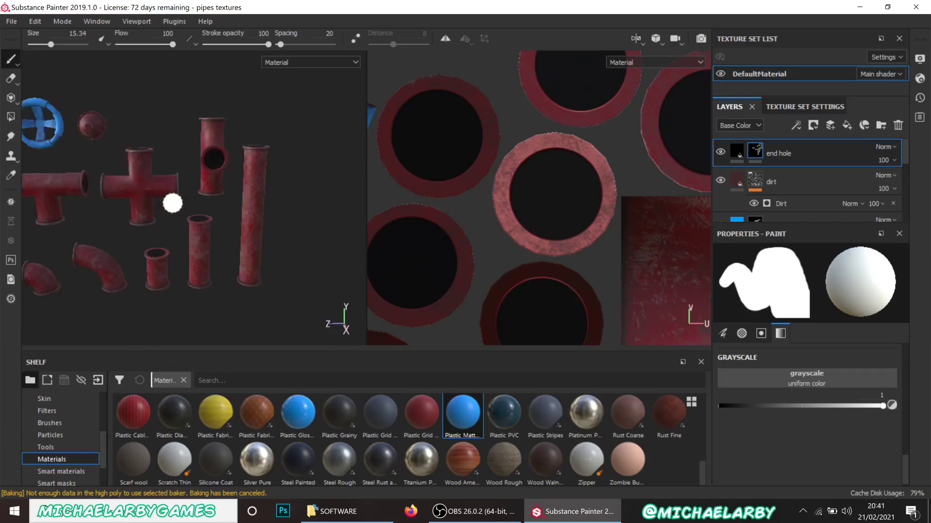
left_click(11, 21)
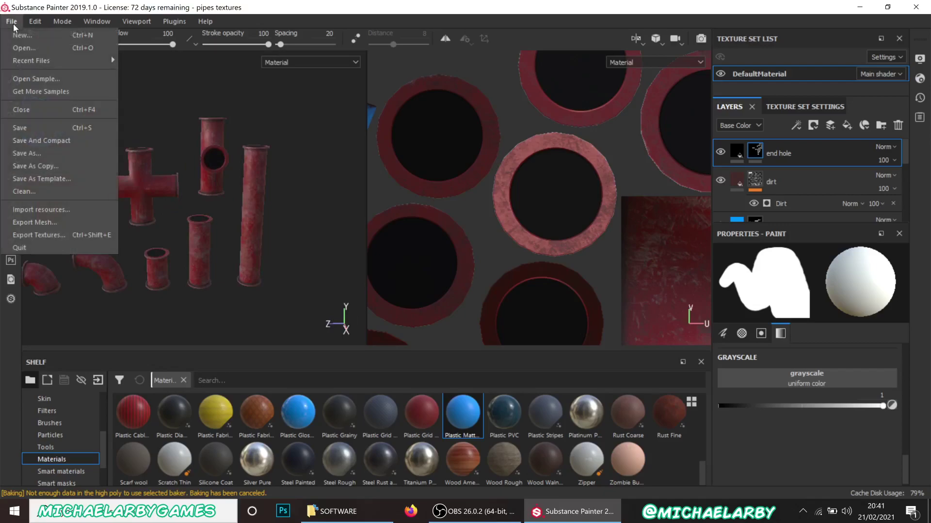
left_click(39, 127)
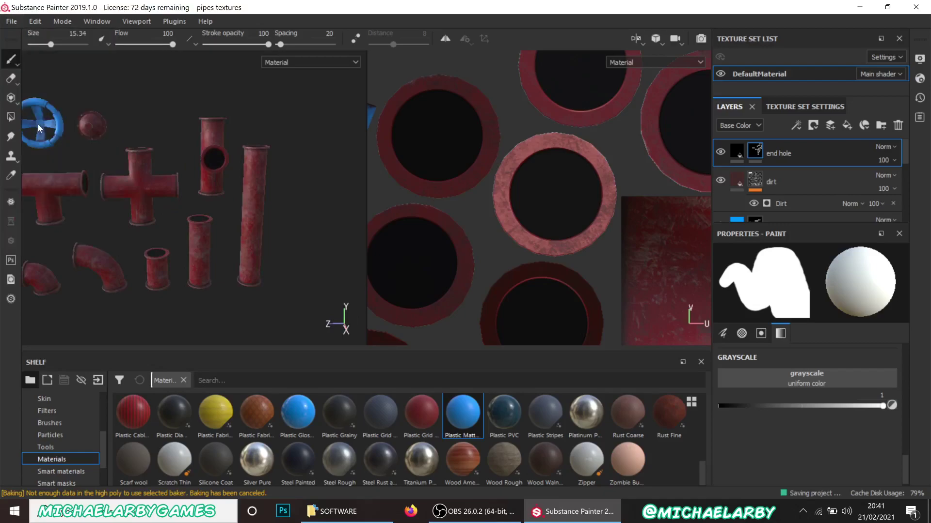
Open the texture export settings and try to use the quick-access folder "pipes export" as the output location
left_click(11, 22)
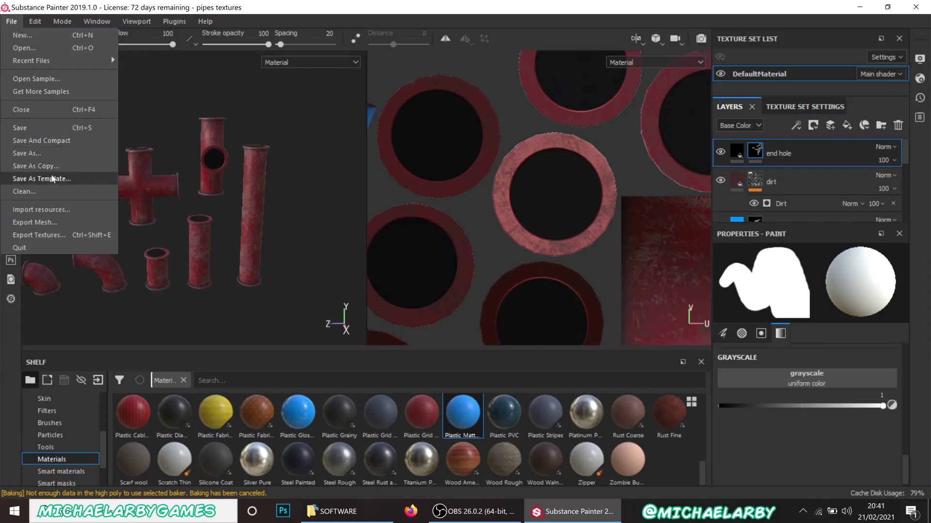
left_click(50, 236)
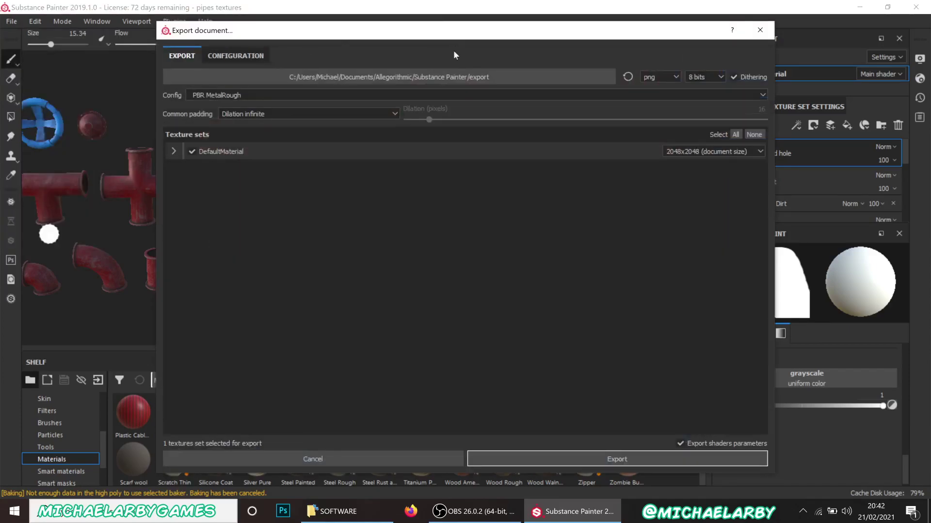
left_click(337, 82)
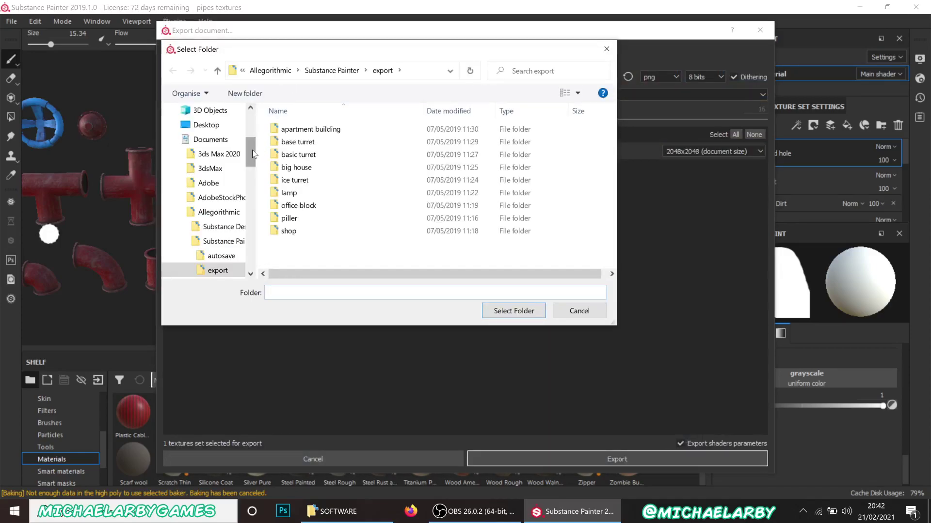
left_click_drag(252, 150, 255, 108)
left_click(223, 149)
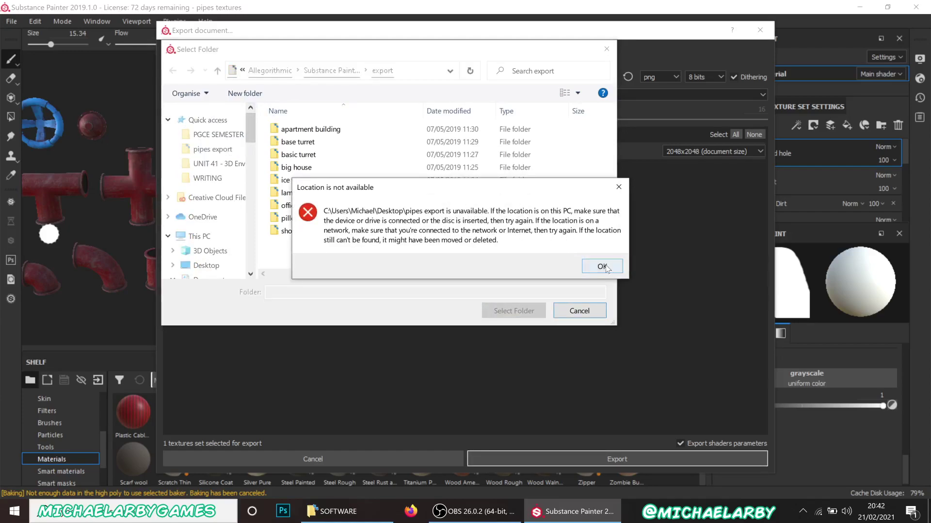
left_click(602, 266)
scroll(213, 218, "down", 3)
scroll(216, 201, "up", 3)
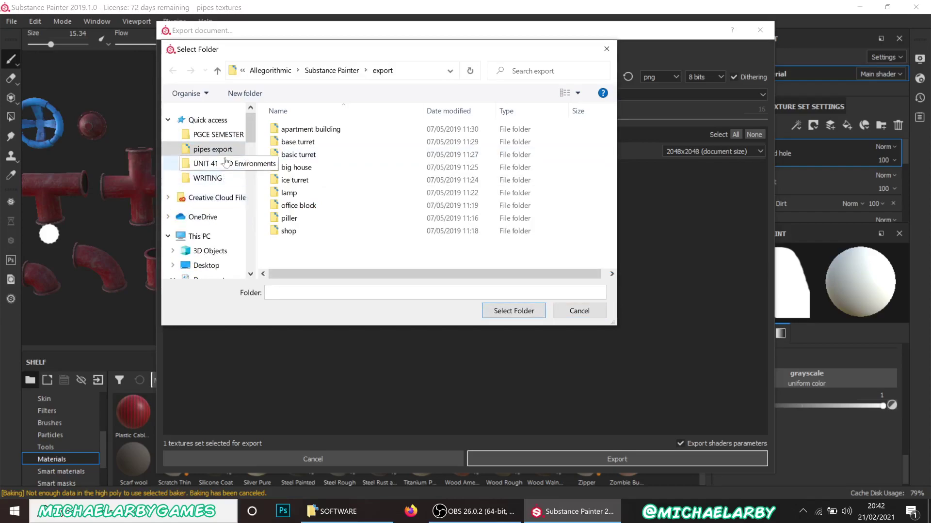
Browse the export location to the "3D Modular Pipes incomplete" folder in D:/ARTWORK/random experiments
scroll(211, 217, "down", 3)
scroll(246, 199, "down", 10)
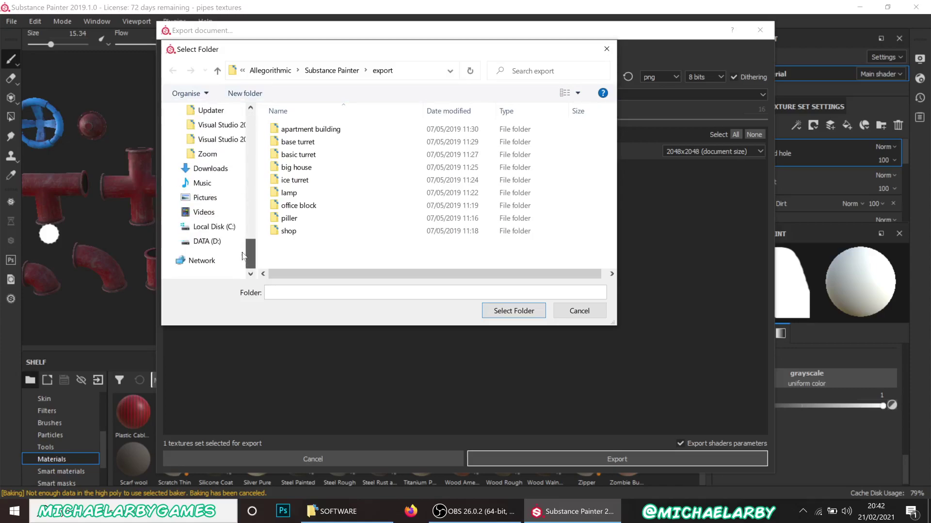
left_click(207, 241)
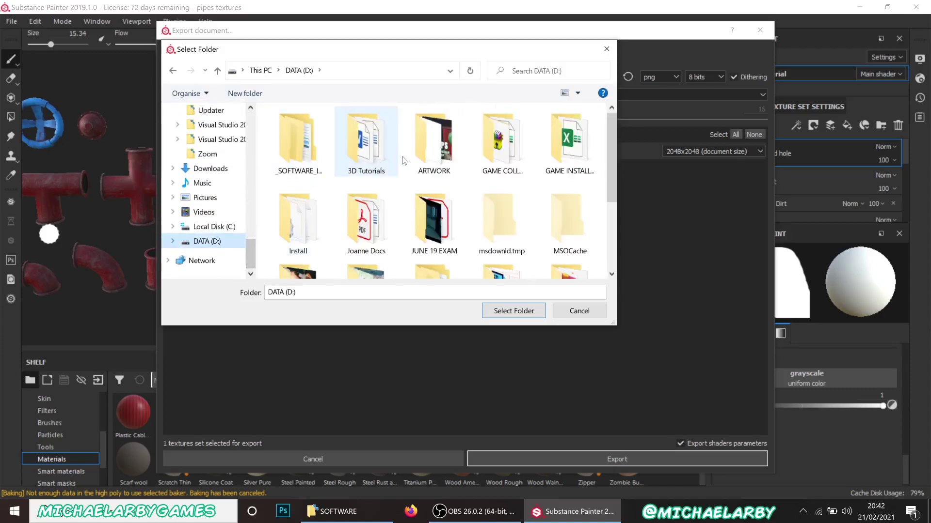
double_click(433, 146)
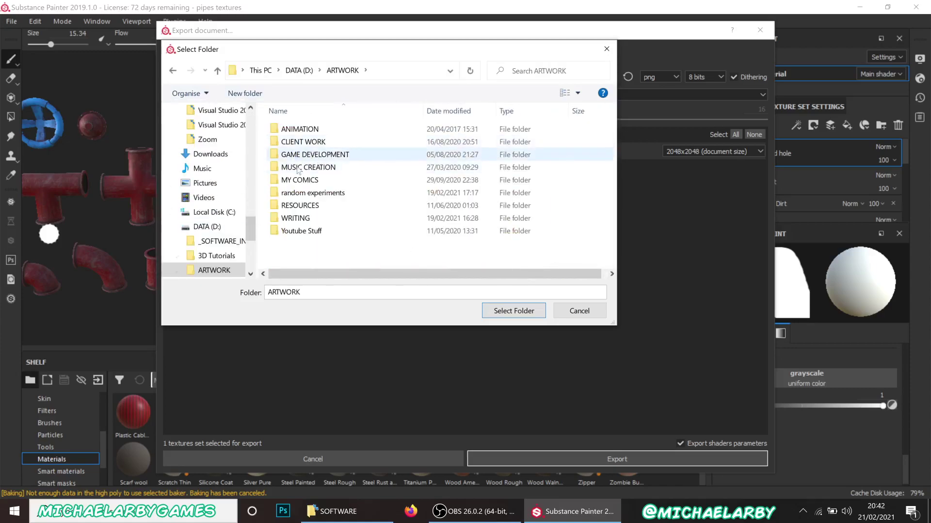
double_click(313, 192)
scroll(335, 167, "down", 5)
scroll(336, 168, "up", 1)
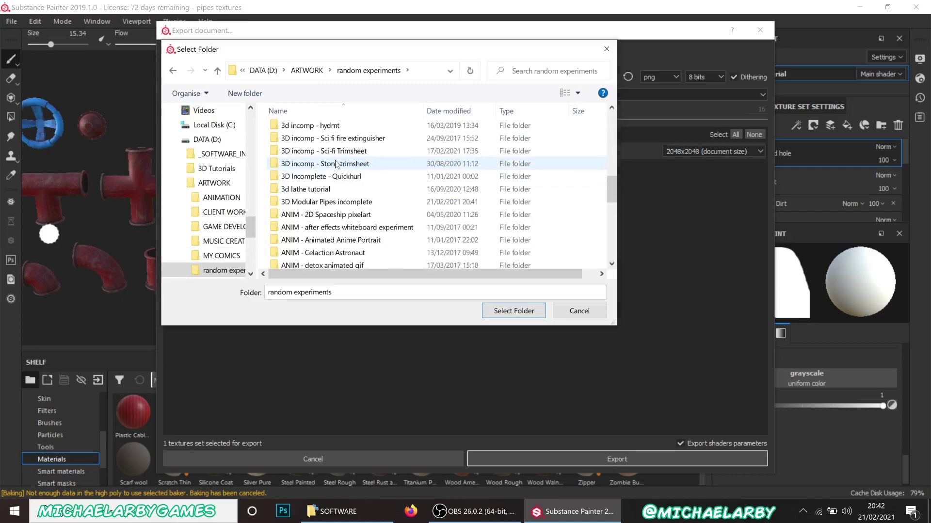
scroll(334, 170, "down", 2)
double_click(345, 135)
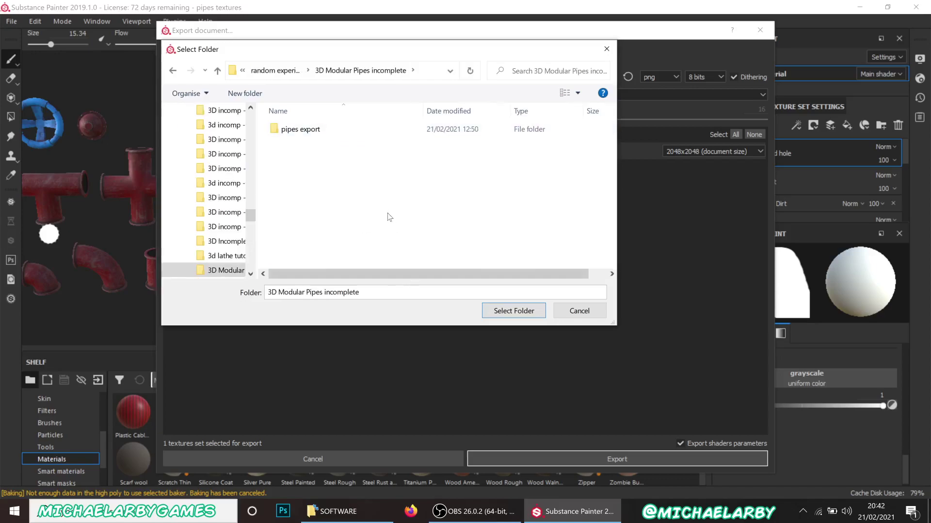
Create a folder named "textures" inside "3D Modular Pipes incomplete" and choose it as the export location
right_click(387, 214)
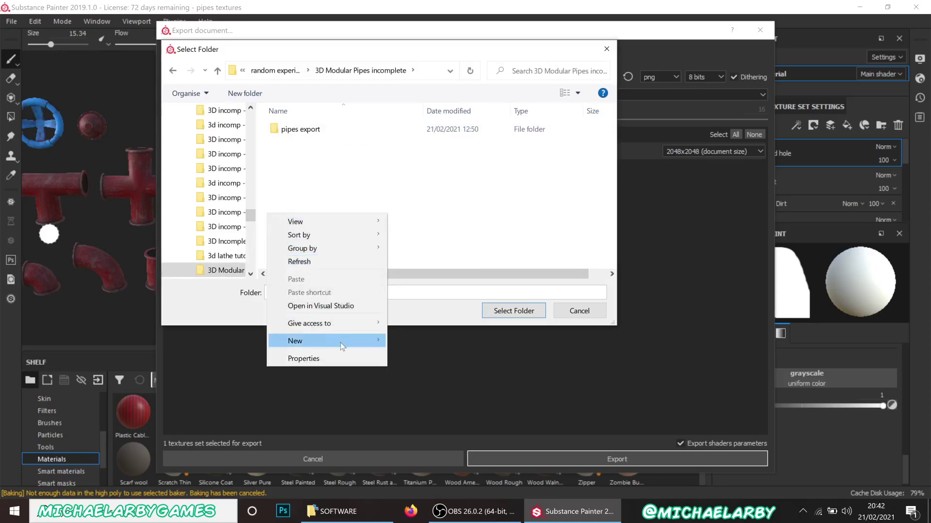
mouse_move(340, 342)
left_click(438, 164)
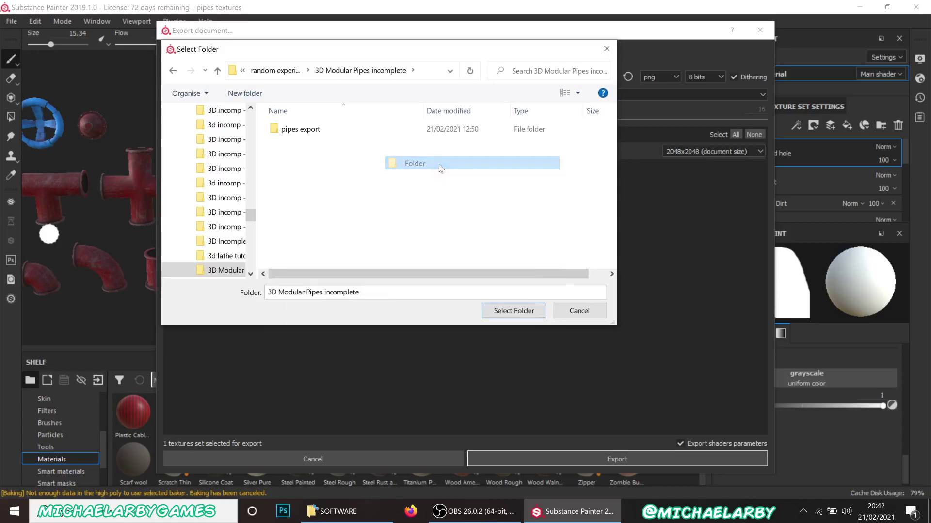
type("textures")
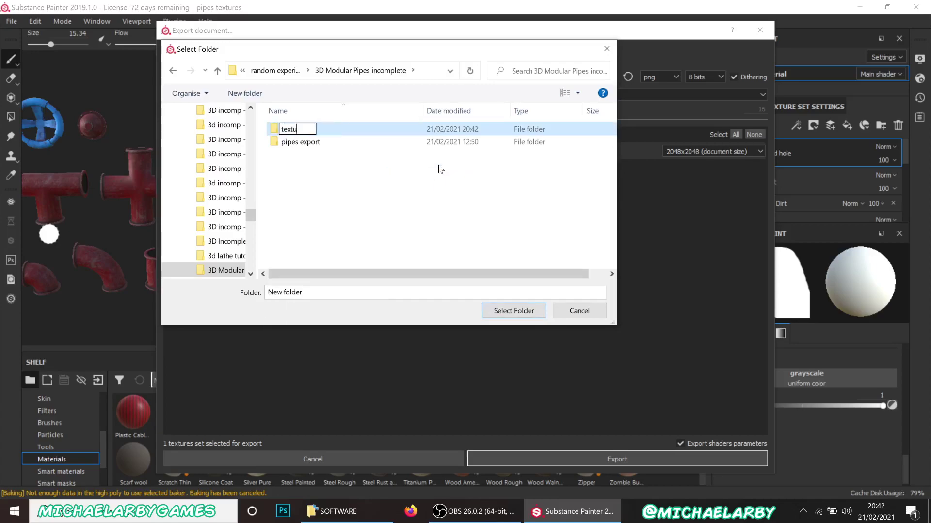
key("Return")
left_click(303, 143)
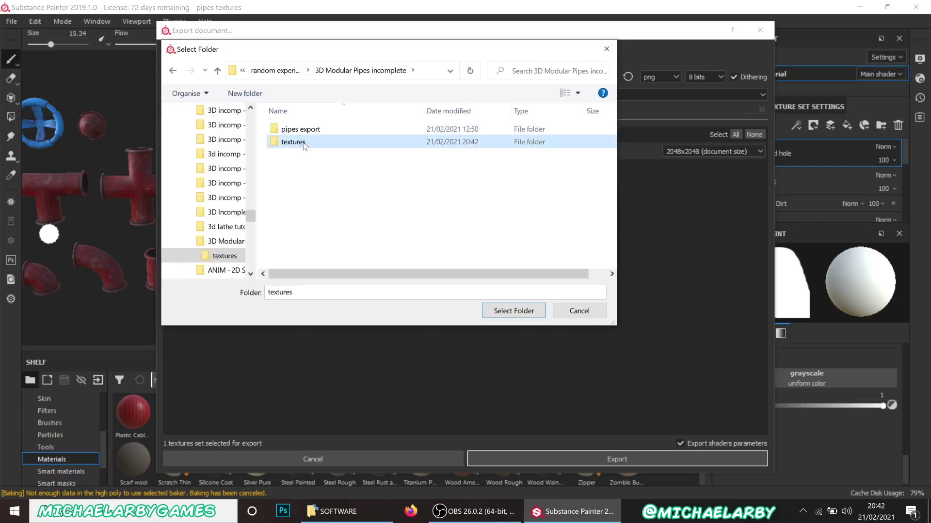
double_click(304, 143)
left_click(527, 313)
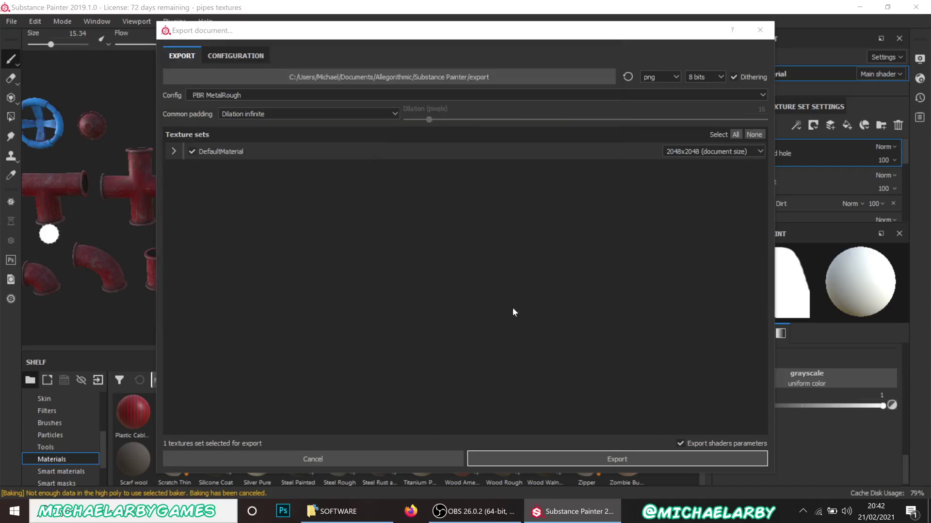
Review the export file names of DefaultMaterial, leave the export settings and rename the texture set as pipeset
left_click(174, 152)
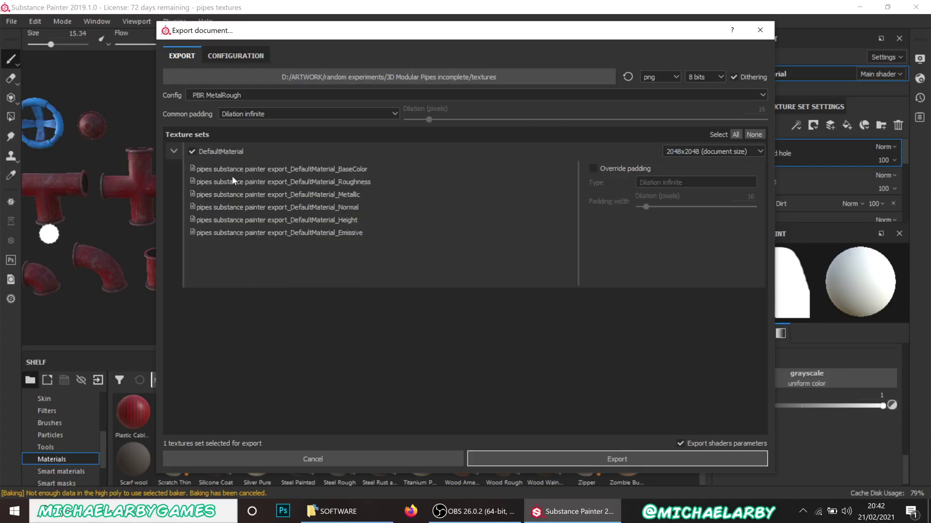
left_click(226, 153)
left_click(193, 152)
left_click(759, 30)
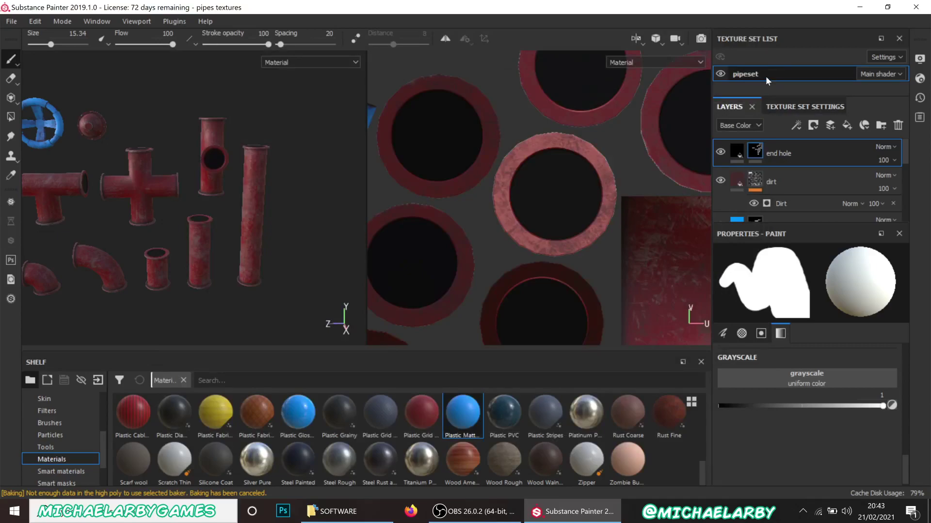
Open the texture export settings again and list the output maps of the pipeset texture set
left_click(12, 22)
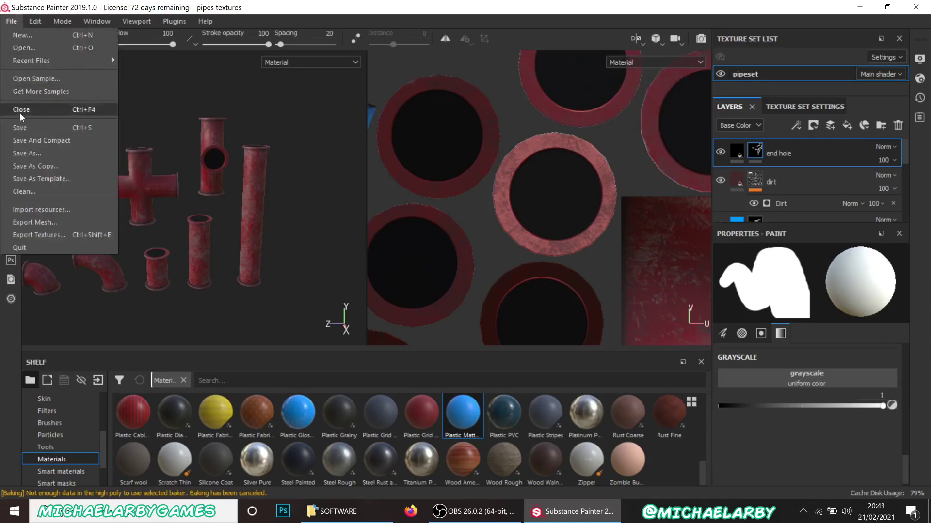
left_click(35, 236)
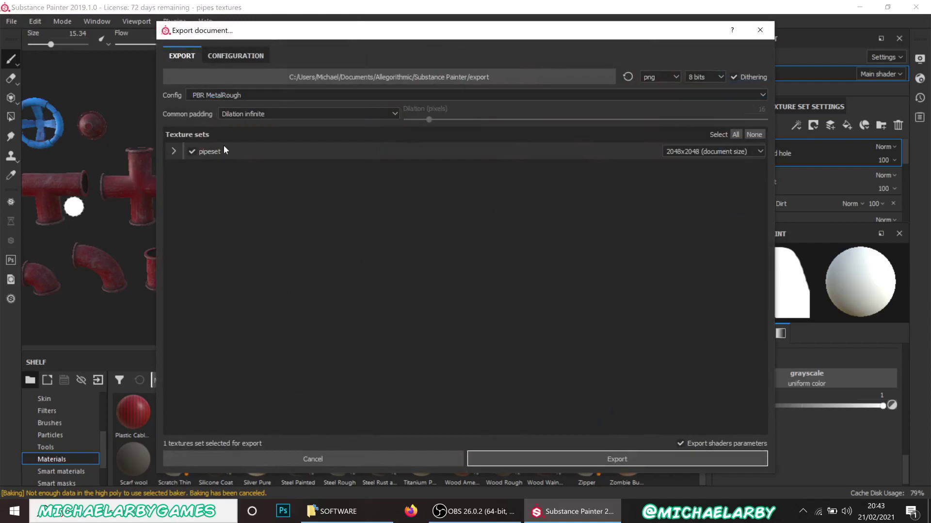
left_click(173, 152)
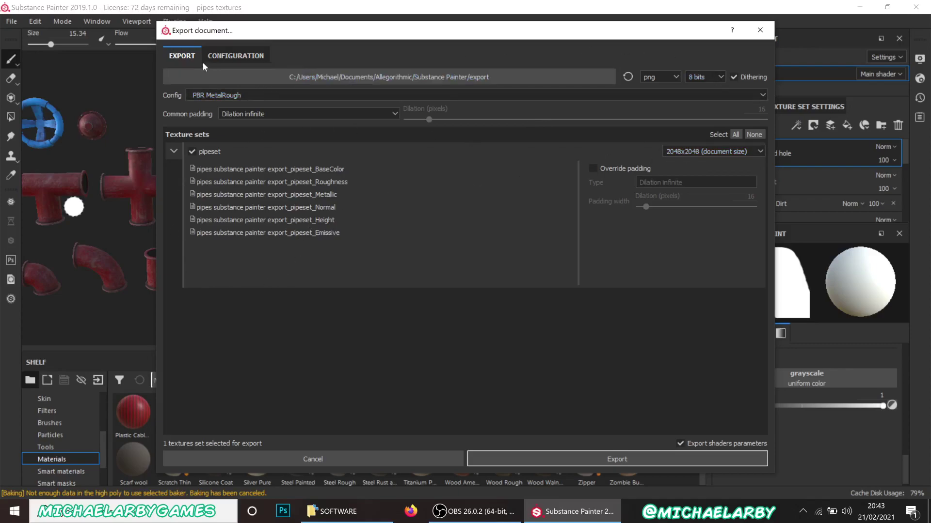
Set the export folder to D:/ARTWORK/random experiments/3D Modular Pipes incomplete/textures
left_click(439, 77)
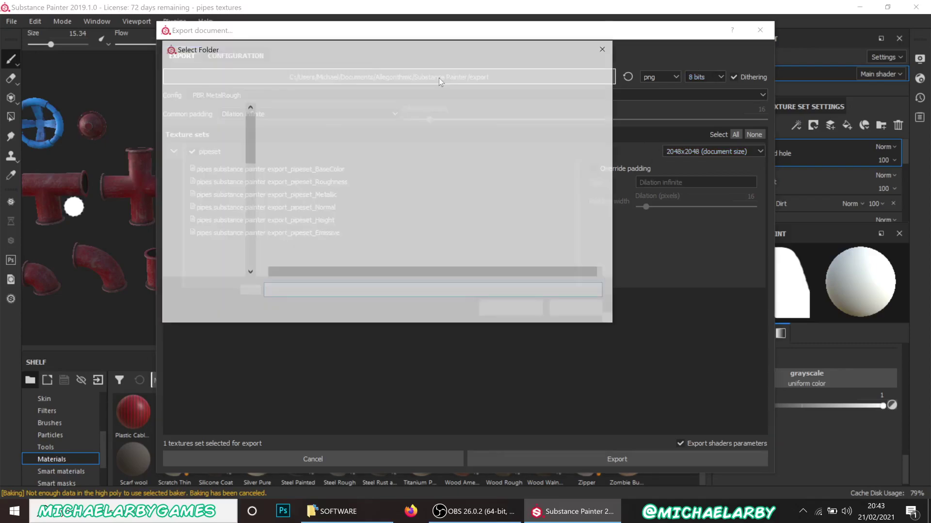
mouse_move(255, 175)
left_mouse_down()
mouse_move(257, 112)
mouse_move(239, 275)
left_mouse_up()
left_click(207, 242)
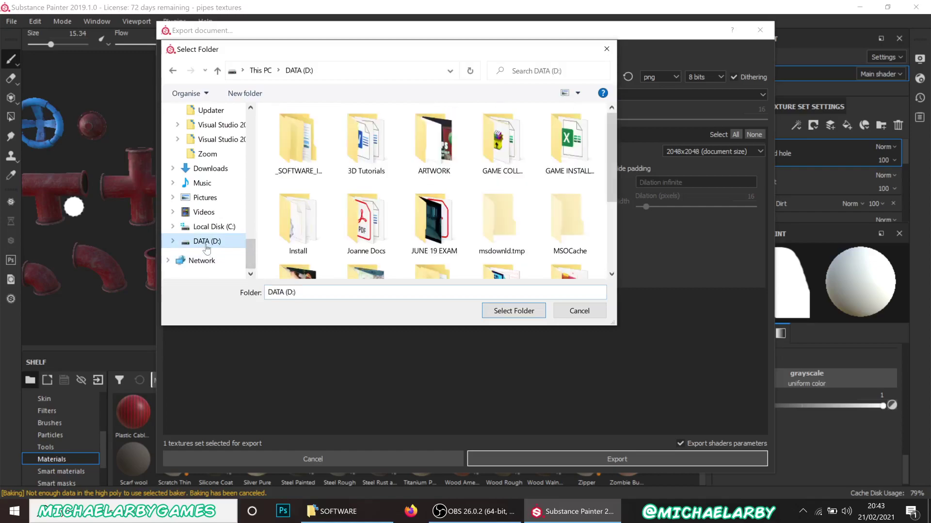
double_click(425, 167)
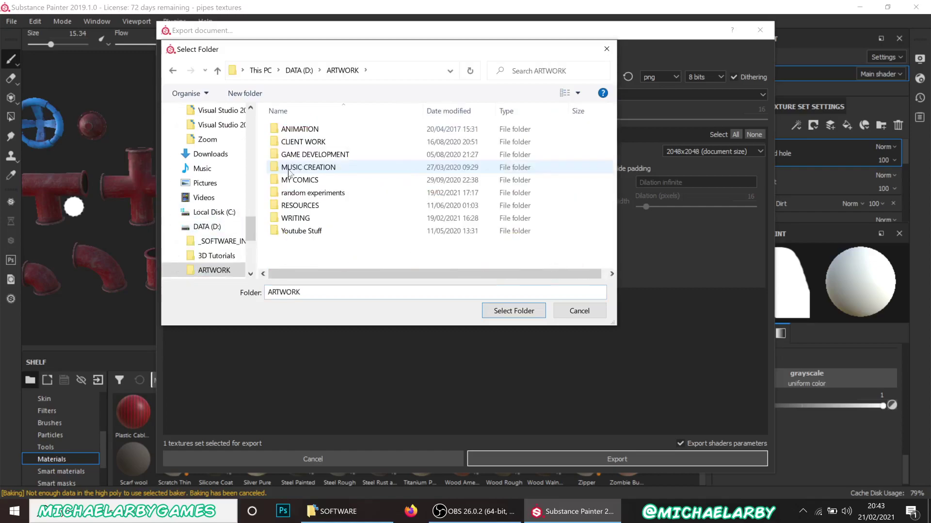
double_click(335, 193)
scroll(369, 173, "down", 3)
scroll(369, 173, "down", 12)
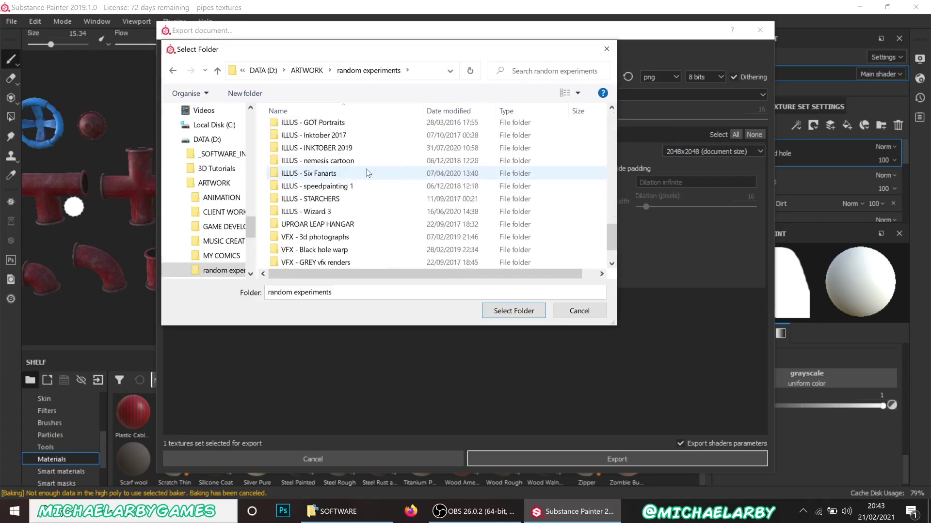
scroll(367, 171, "up", 10)
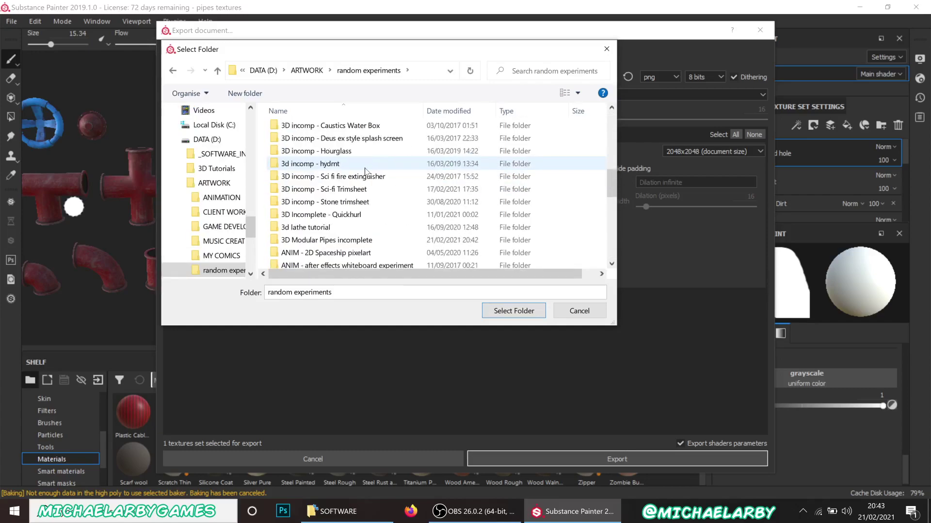
scroll(365, 171, "down", 1)
double_click(326, 212)
left_click(292, 141)
left_click(515, 311)
left_click(527, 313)
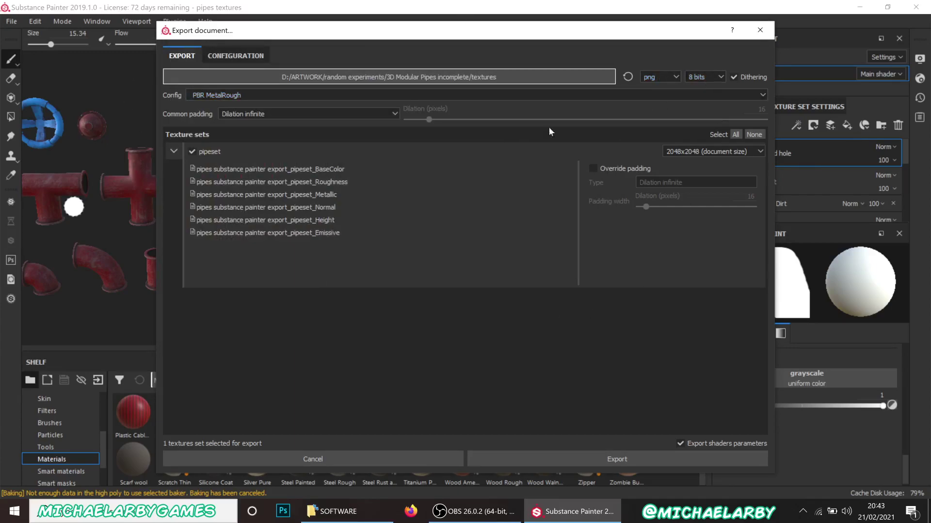
Examine the export configuration presets and export the pipeset textures with the PBR MetalRough configuration
left_click(249, 59)
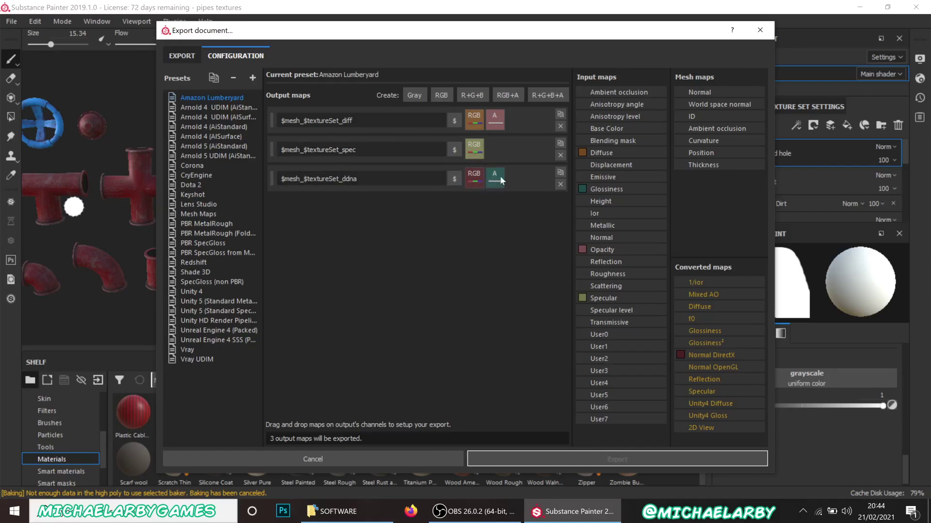
left_click(180, 59)
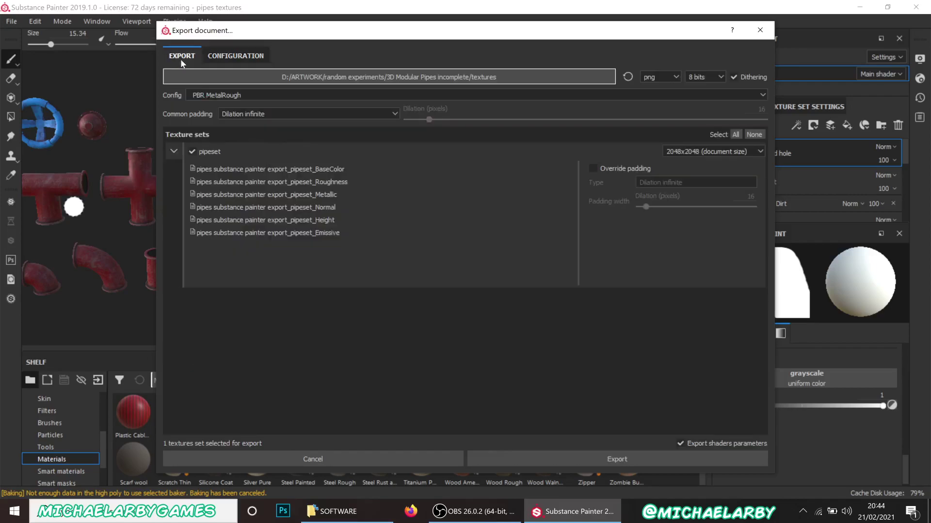
left_click(623, 464)
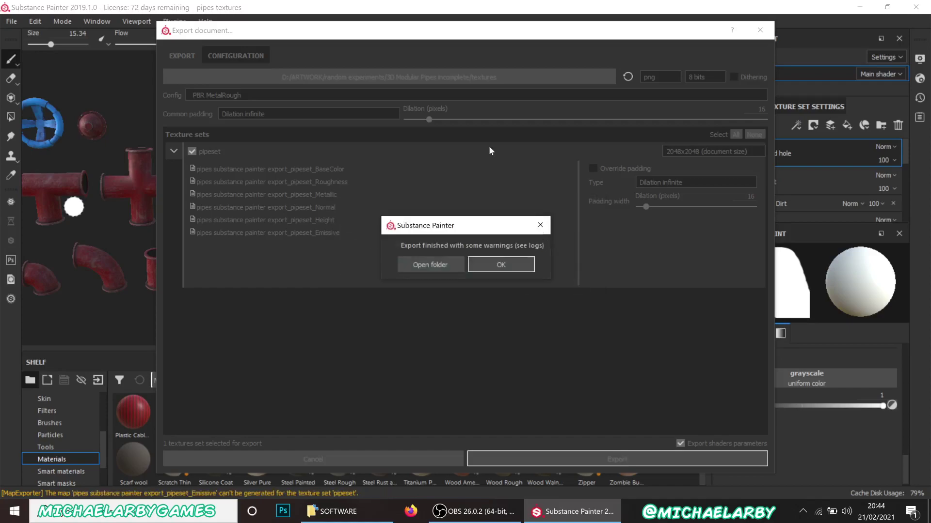
left_click(504, 263)
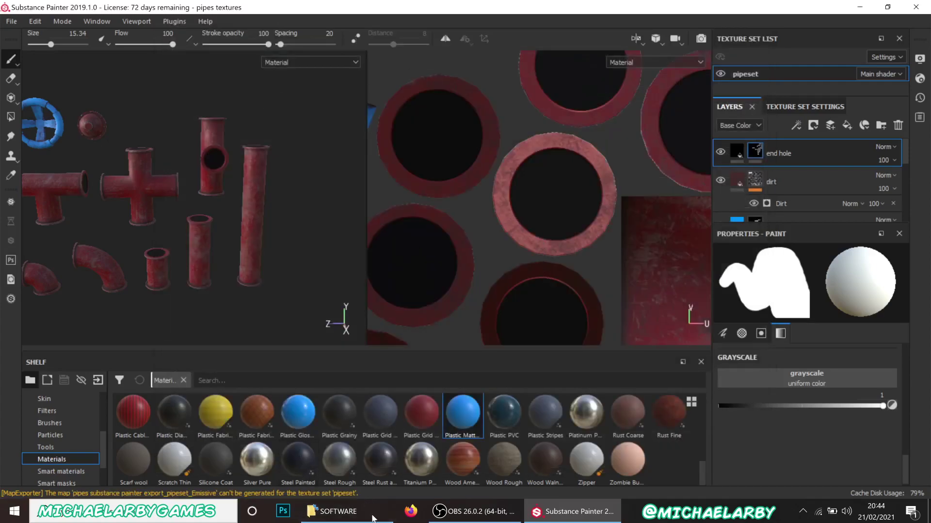
Switch to File Explorer and open the random experiments folder inside ARTWORK on the DATA (D:) drive
left_click(347, 511)
scroll(331, 248, "down", 1)
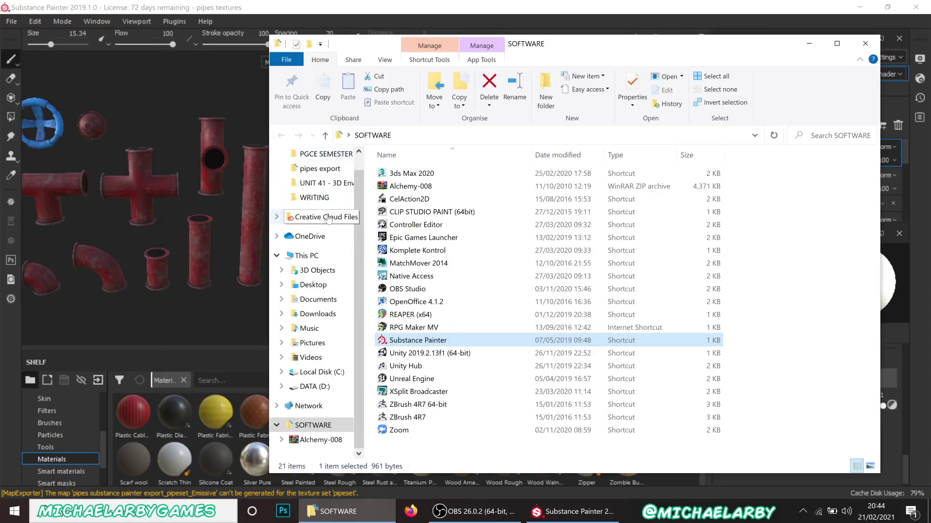
left_click(334, 385)
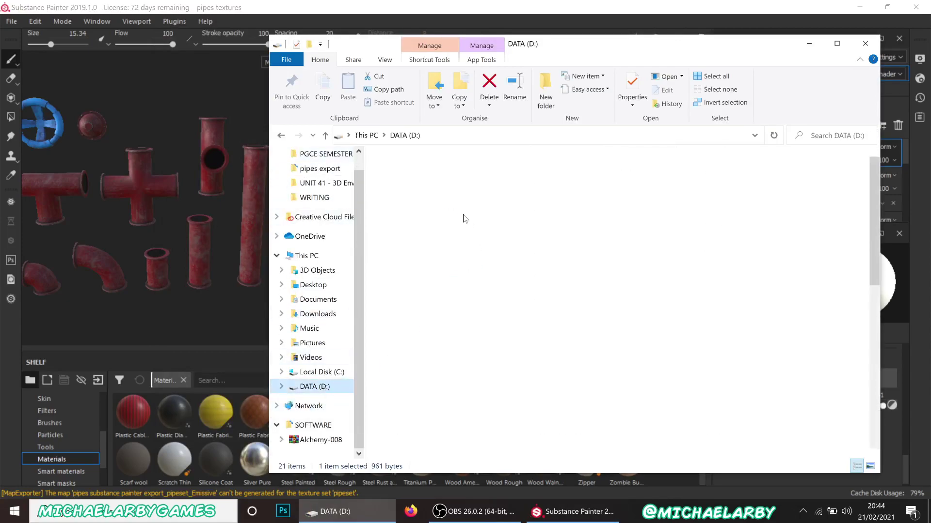
left_click(570, 200)
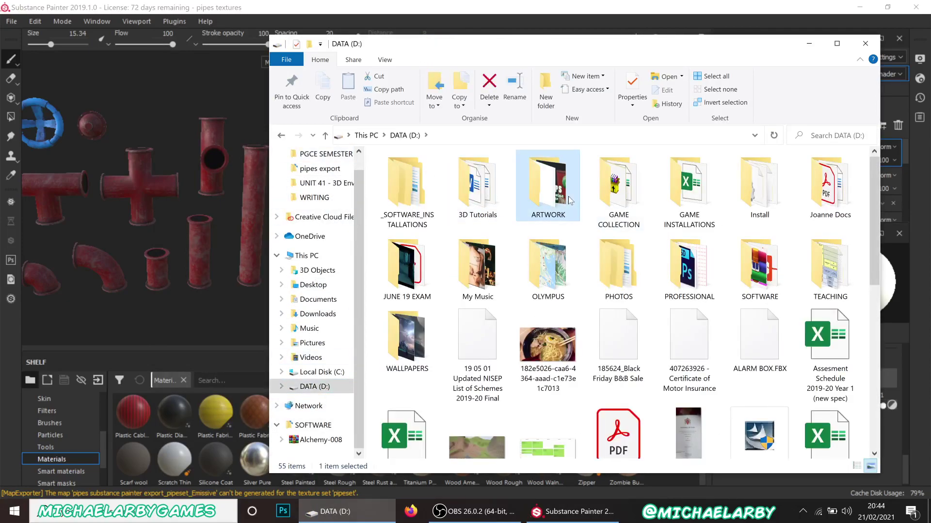
double_click(571, 201)
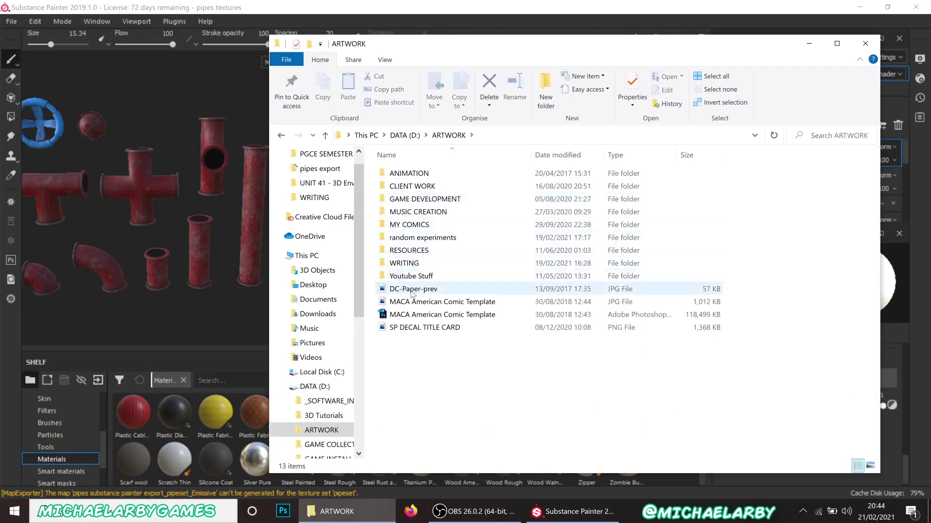
left_click(425, 240)
double_click(425, 240)
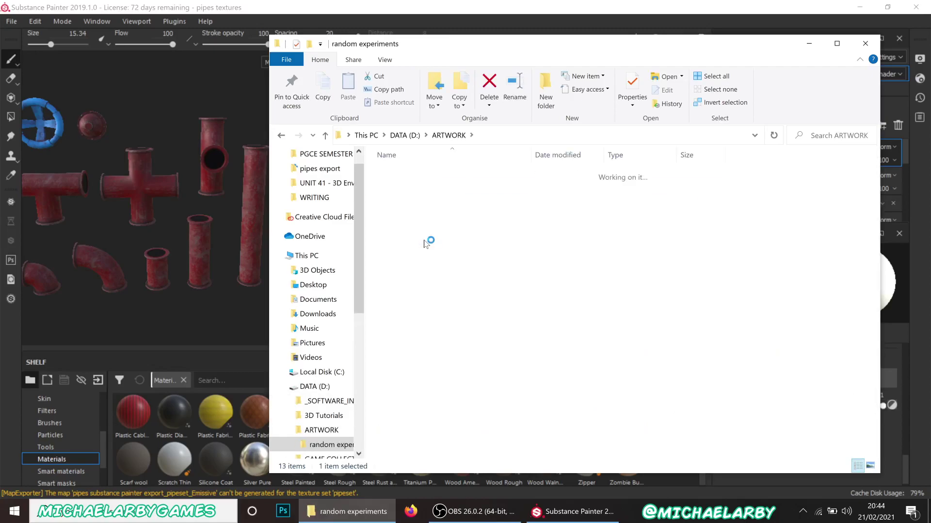
Open the textures folder inside 3D Modular Pipes incomplete to check the exported pipeset maps
scroll(436, 213, "down", 2)
scroll(436, 213, "down", 3)
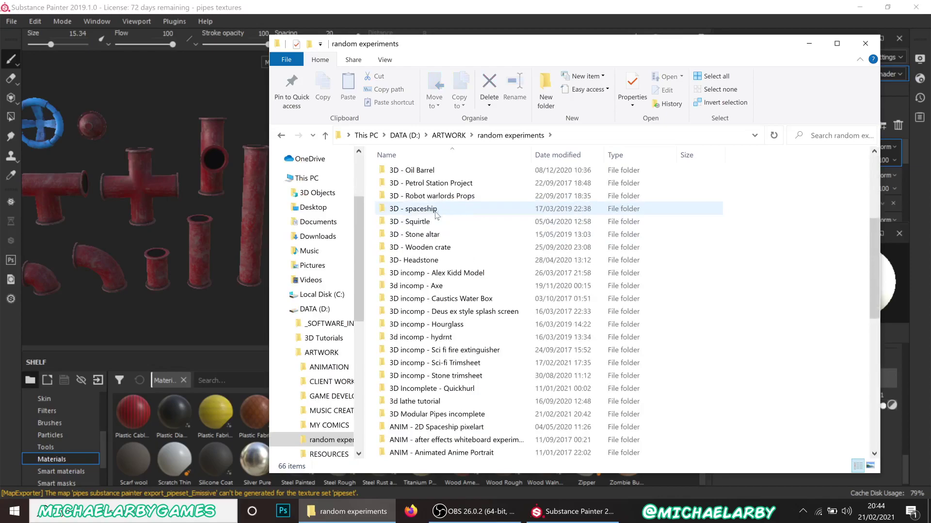
scroll(436, 325, "down", 2)
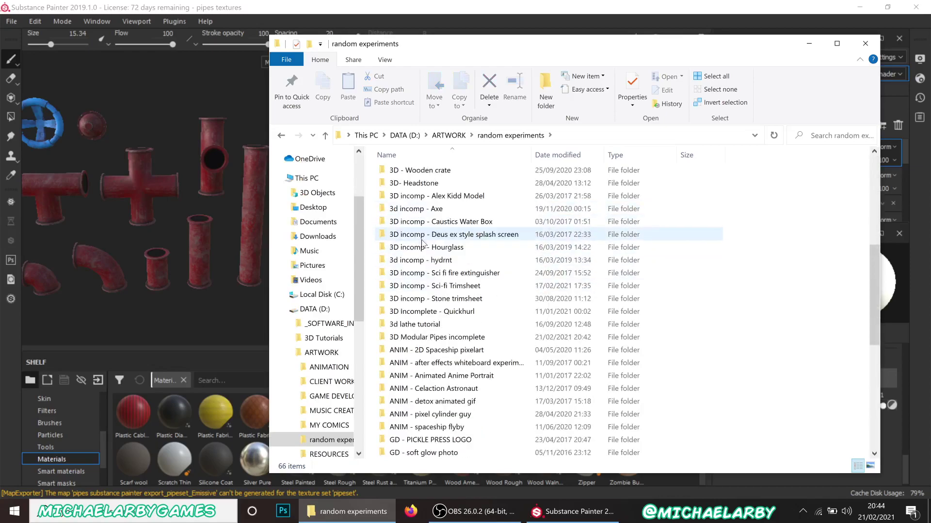
double_click(433, 336)
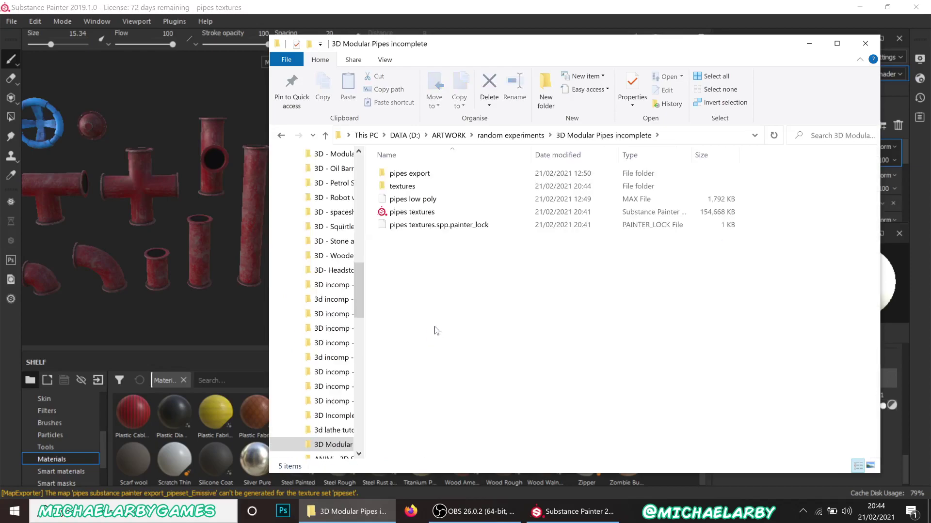
left_click(411, 187)
double_click(411, 187)
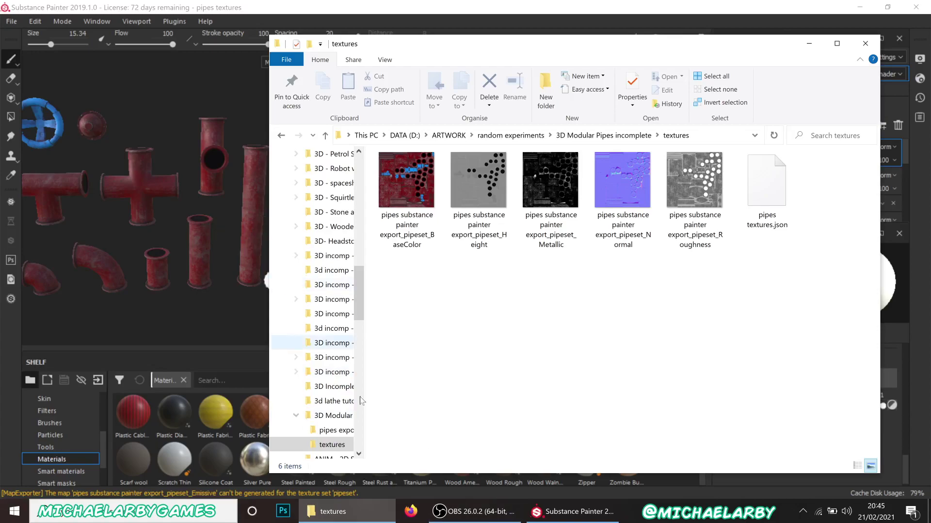
left_click(473, 512)
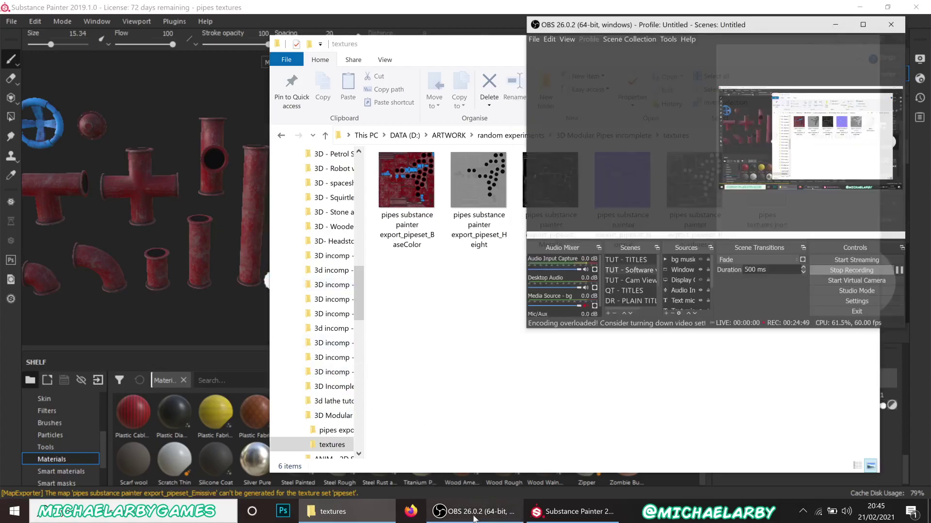